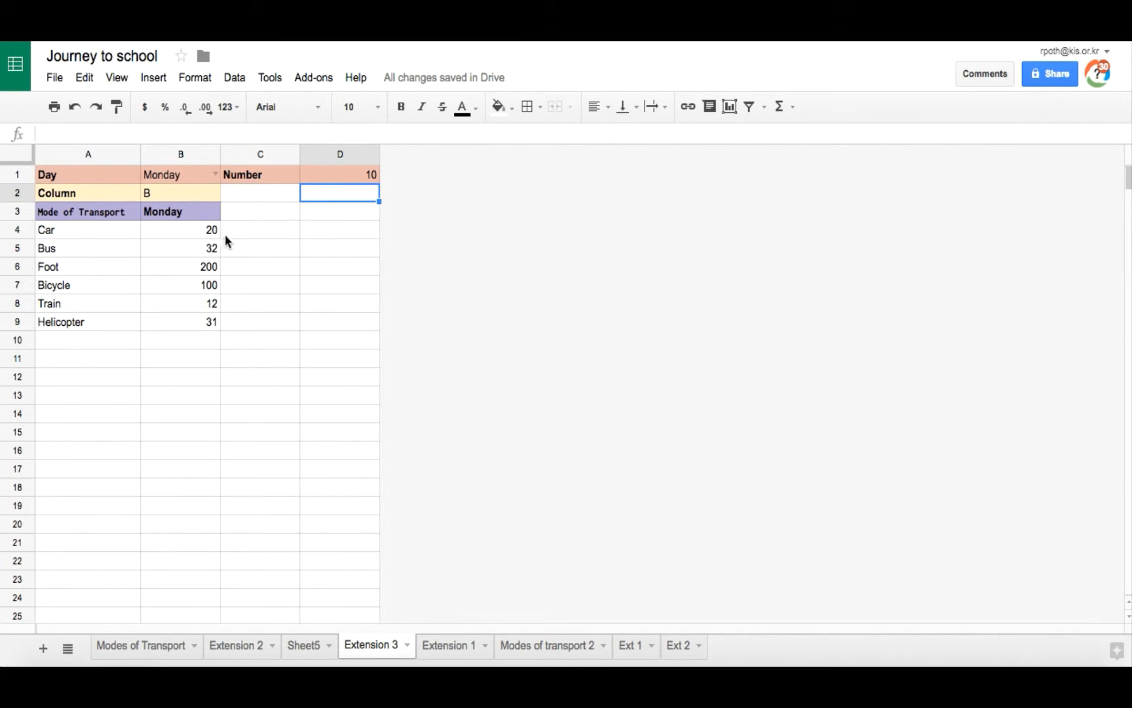
Step: Switch the day selector in B1 of Extension 3 to Tuesday
{"action": "left_click", "coordinate": [211, 177]}
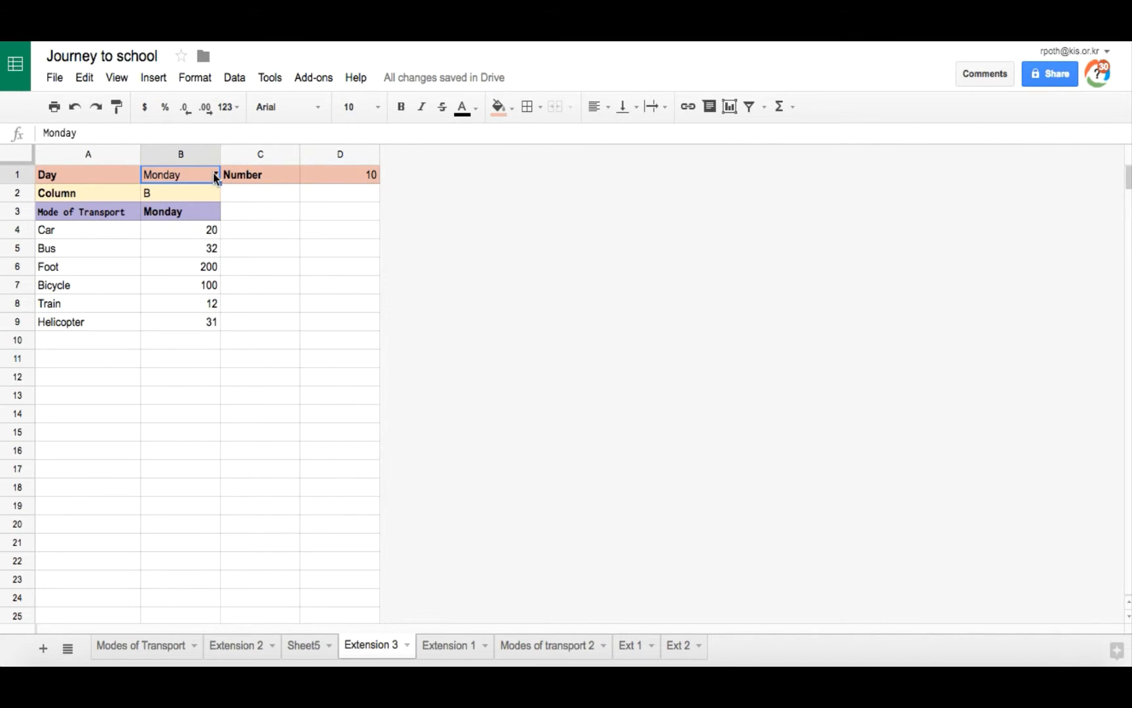
{"action": "left_click", "coordinate": [214, 175]}
{"action": "left_click", "coordinate": [187, 220]}
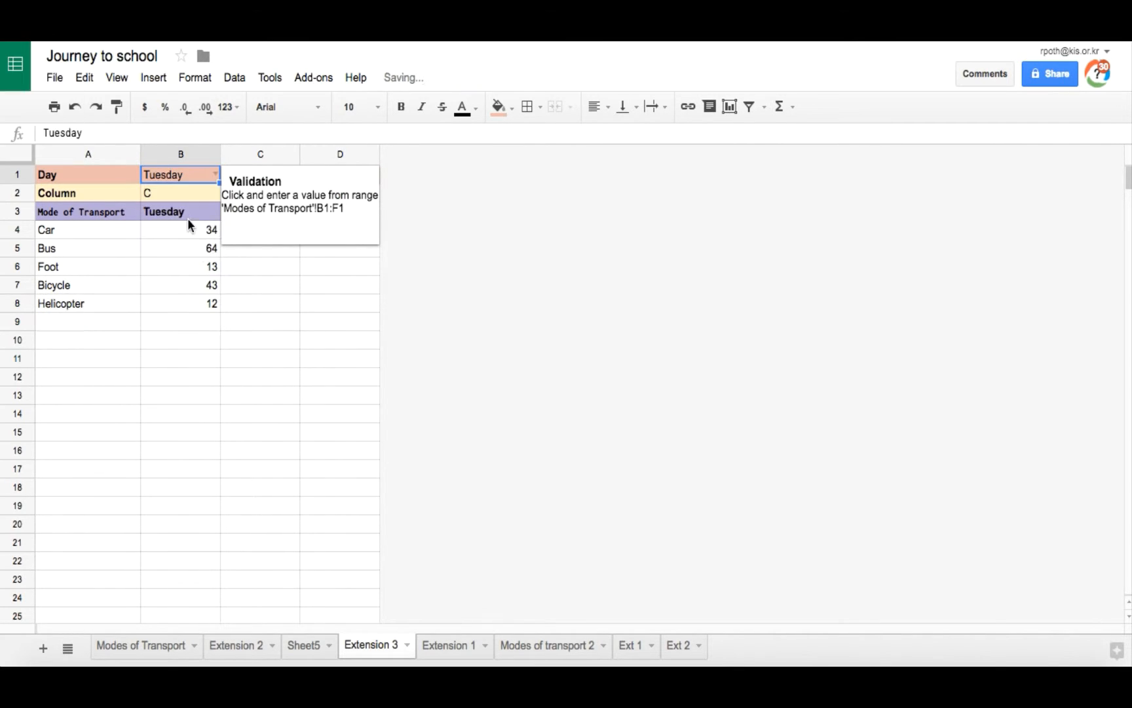
{"action": "left_click", "coordinate": [340, 266]}
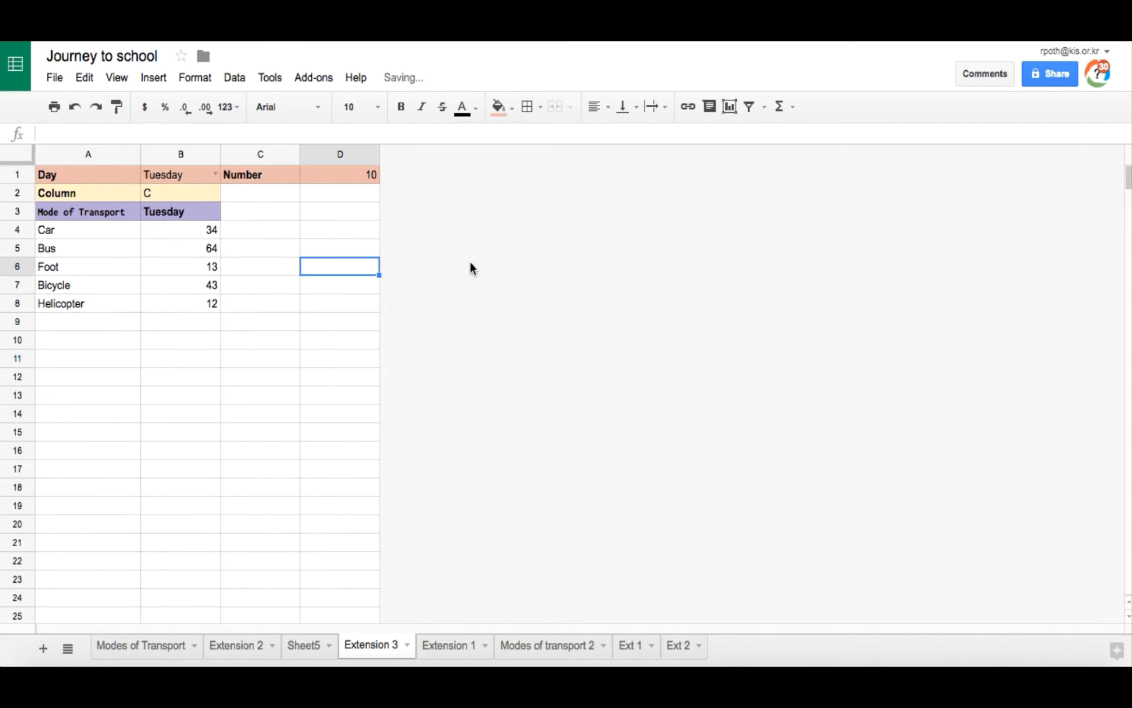
Step: Set the Number cell D1 to 34
{"action": "left_click", "coordinate": [346, 175]}
{"action": "double_click", "coordinate": [346, 178]}
{"action": "key", "text": "BackSpace"}
{"action": "key", "text": "BackSpace"}
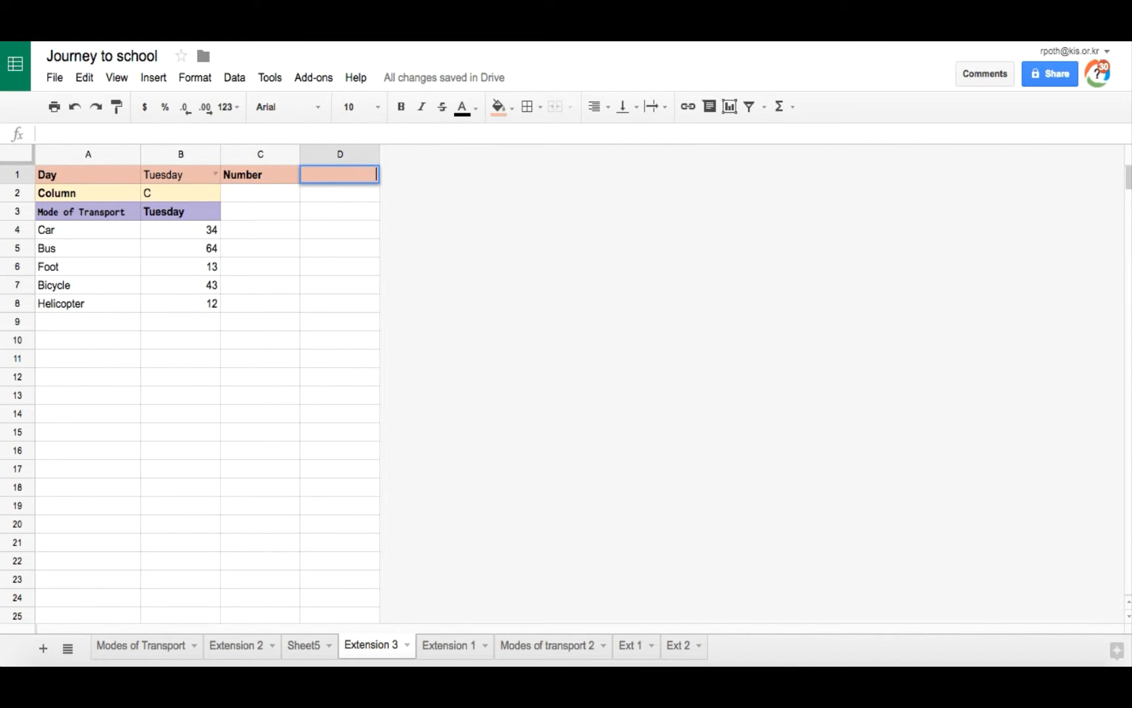
{"action": "type", "text": "34"}
{"action": "key", "text": "Return"}
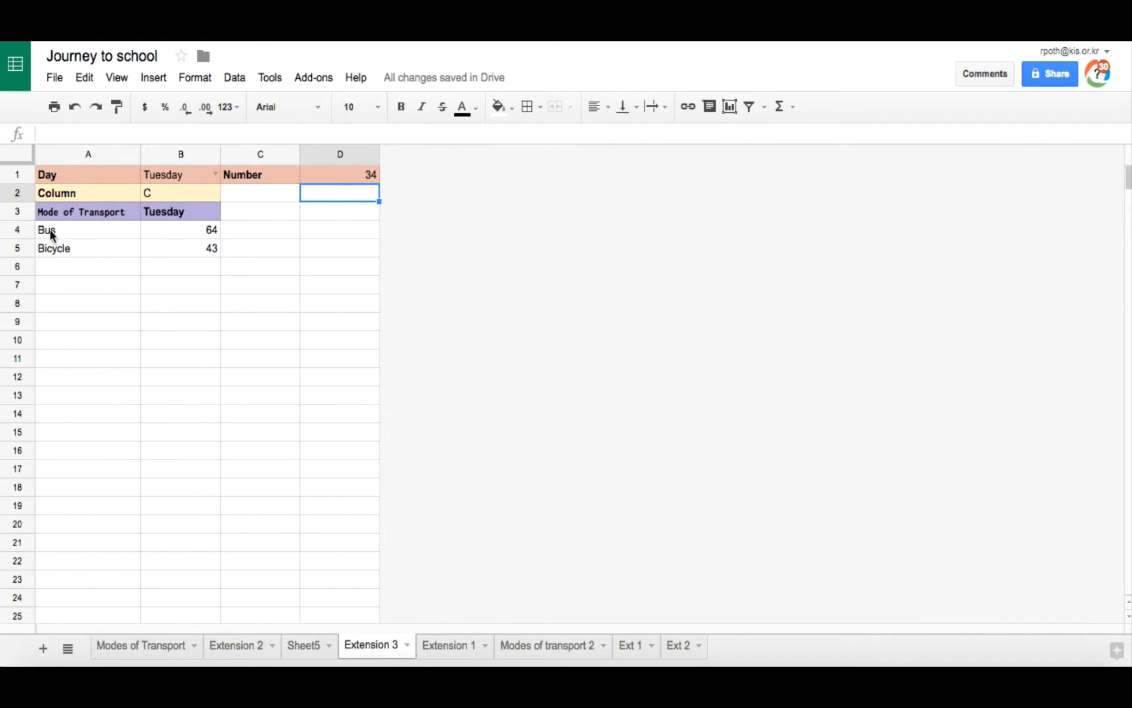
Step: Switch the day selector in B1 to Thursday
{"action": "left_click", "coordinate": [208, 177]}
{"action": "left_click", "coordinate": [216, 174]}
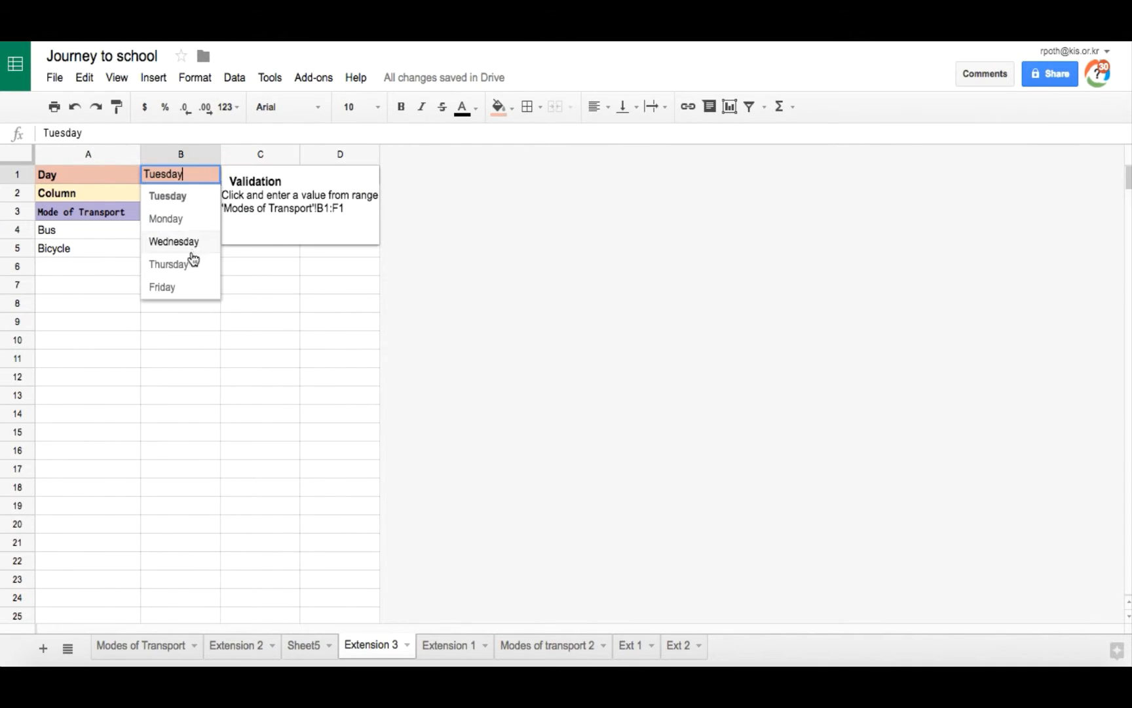
{"action": "left_click", "coordinate": [190, 263]}
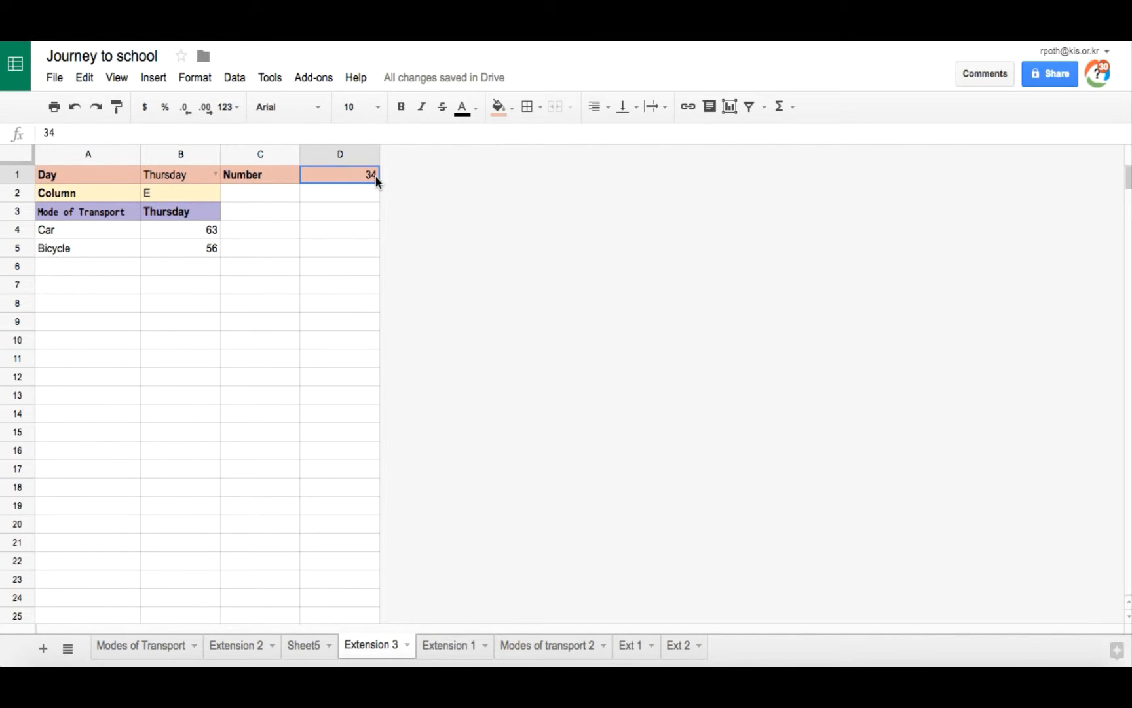
Step: Set the Number cell D1 to 50
{"action": "double_click", "coordinate": [361, 174]}
{"action": "key", "text": "BackSpace"}
{"action": "key", "text": "BackSpace"}
{"action": "type", "text": "50"}
{"action": "key", "text": "Return"}
Step: Set the Number cell D1 to 60
{"action": "double_click", "coordinate": [372, 173]}
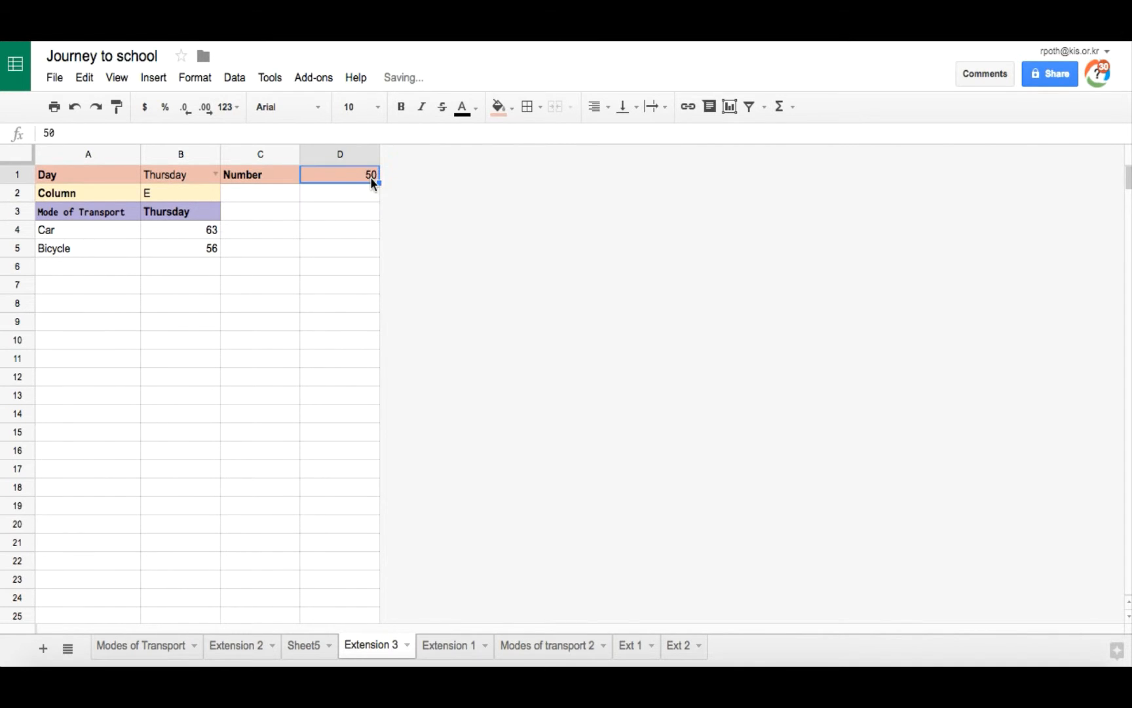
{"action": "key", "text": "BackSpace"}
{"action": "key", "text": "BackSpace"}
{"action": "type", "text": "60"}
{"action": "key", "text": "Return"}
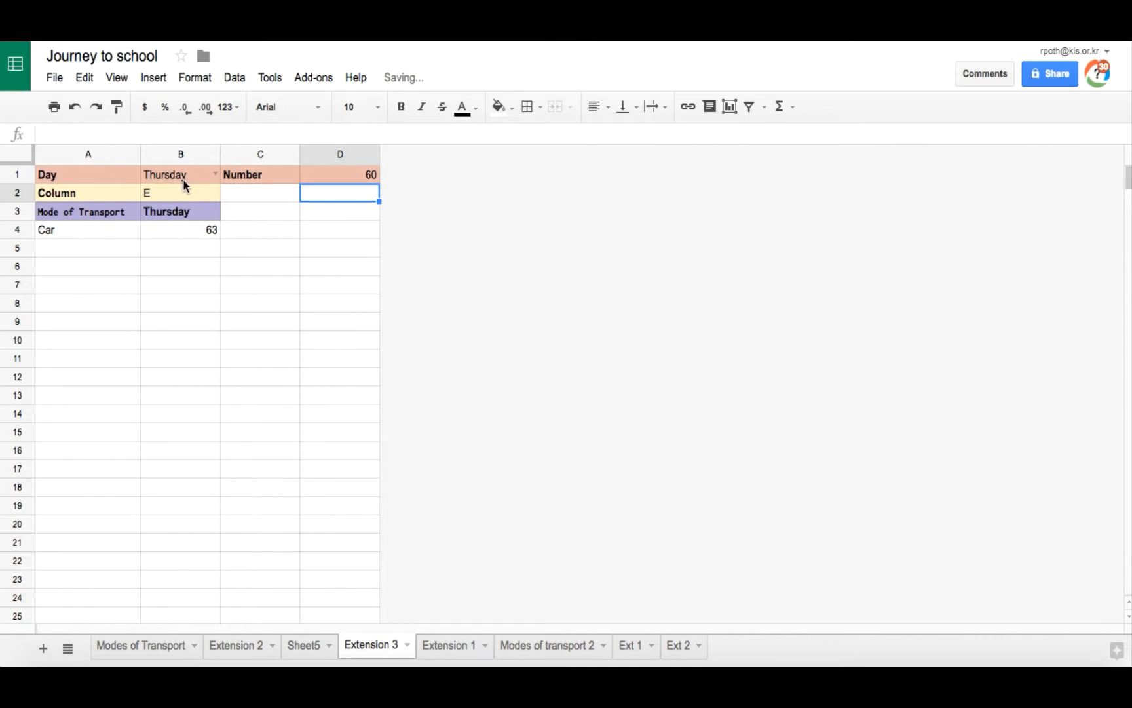
Step: Switch the day selector in B1 to Monday and finally to Tuesday
{"action": "left_click", "coordinate": [215, 174]}
{"action": "left_click", "coordinate": [188, 218]}
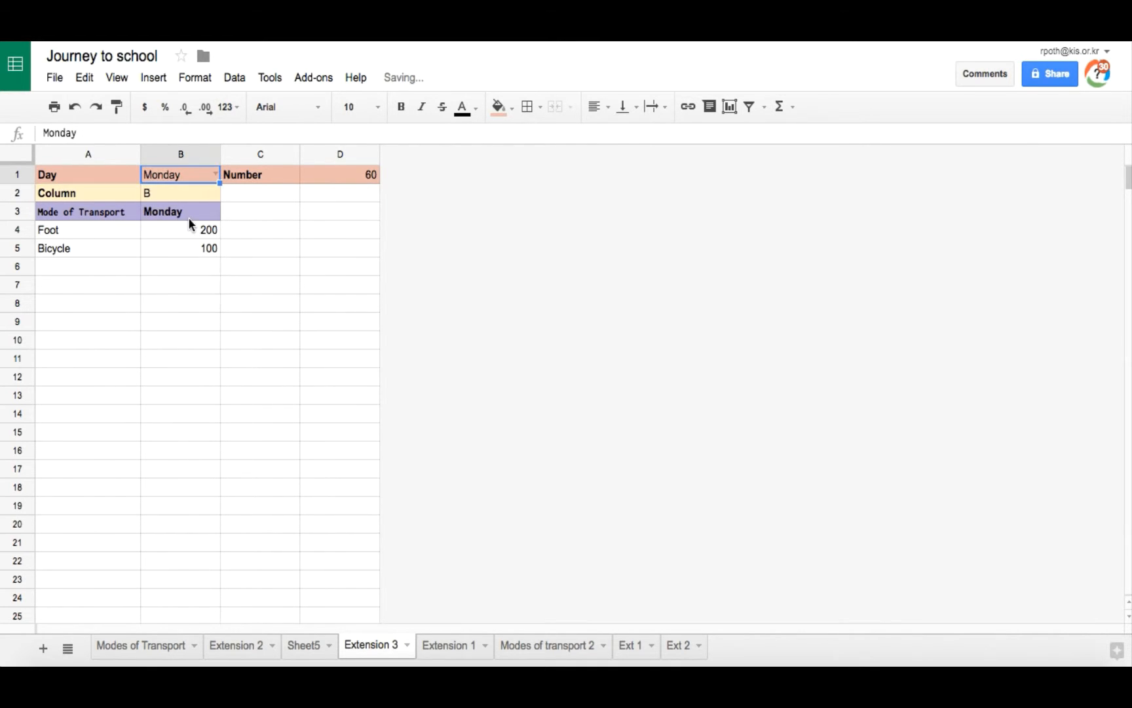
{"action": "left_click", "coordinate": [211, 172]}
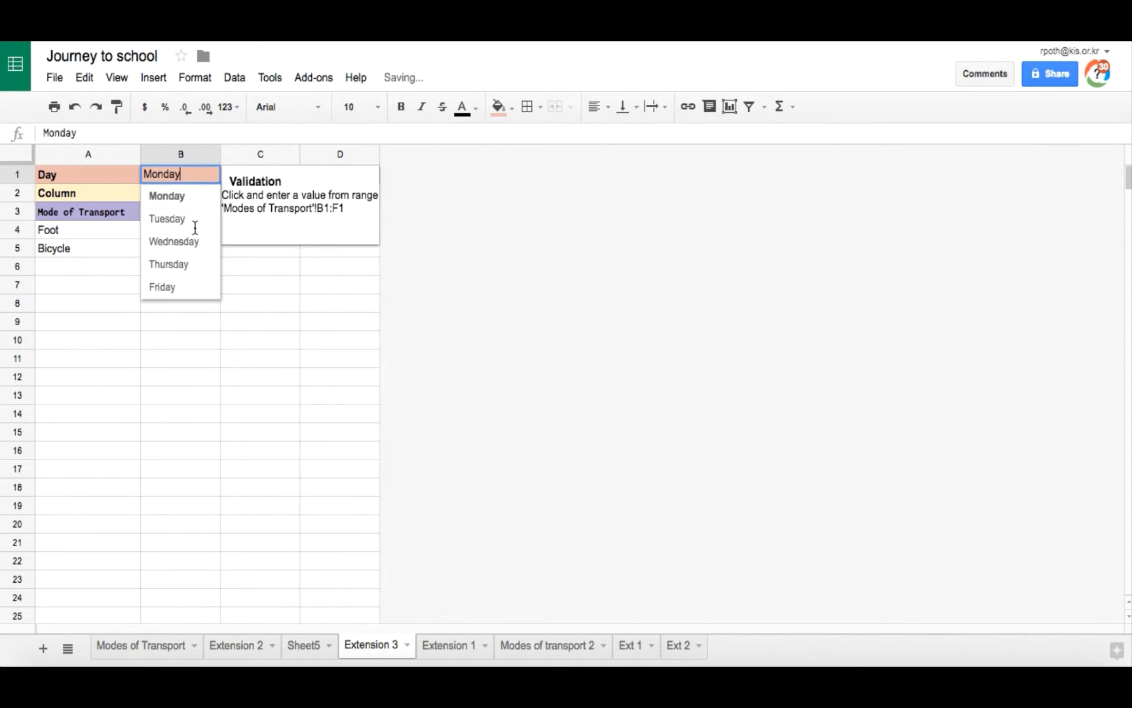
{"action": "left_click", "coordinate": [194, 222]}
{"action": "left_click", "coordinate": [229, 304]}
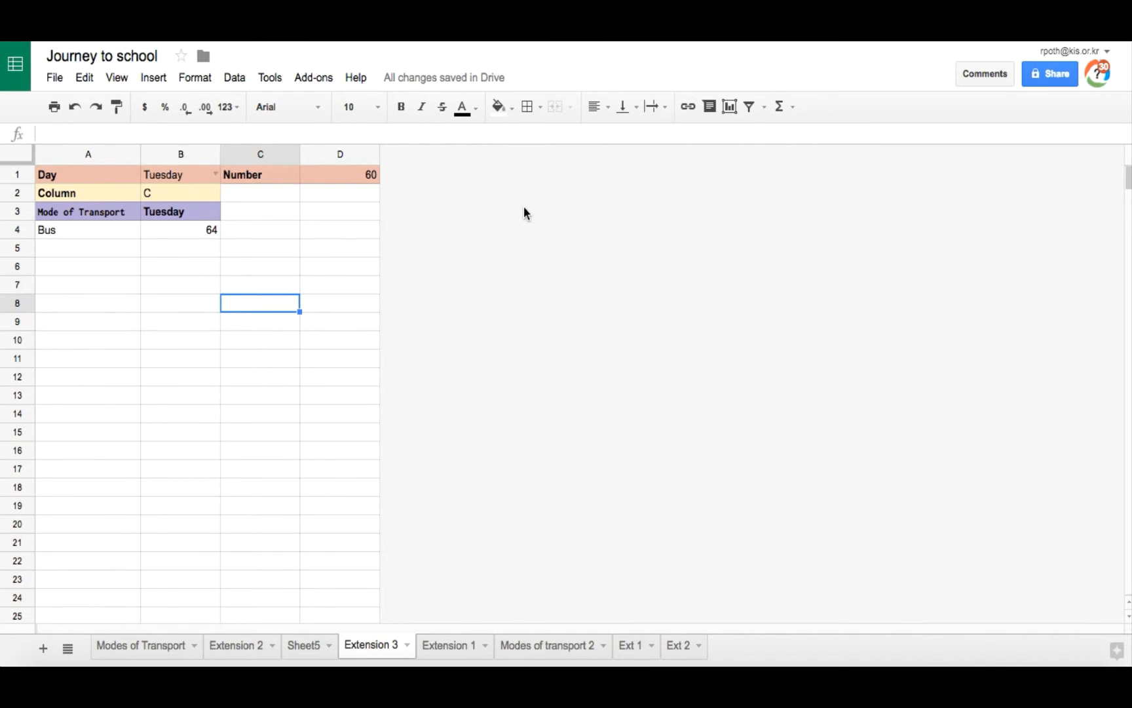
Step: Add a new sheet named Ext 3 and move it to the end of the sheet tabs
{"action": "left_click", "coordinate": [42, 648]}
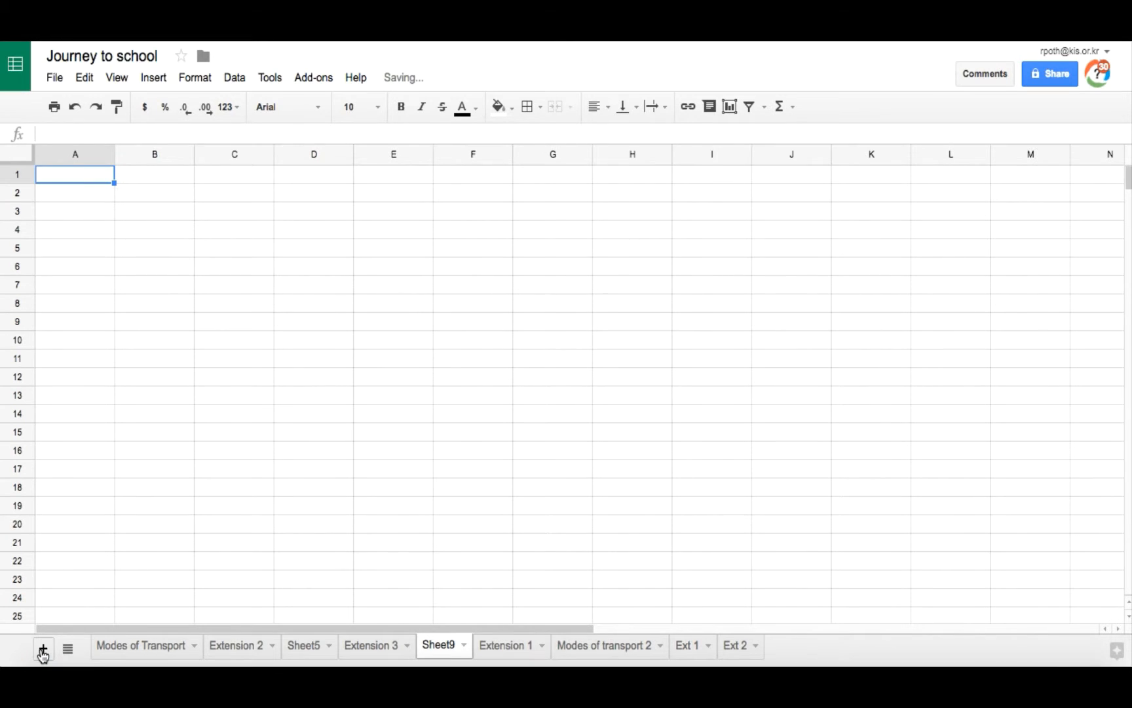
{"action": "left_click", "coordinate": [464, 646]}
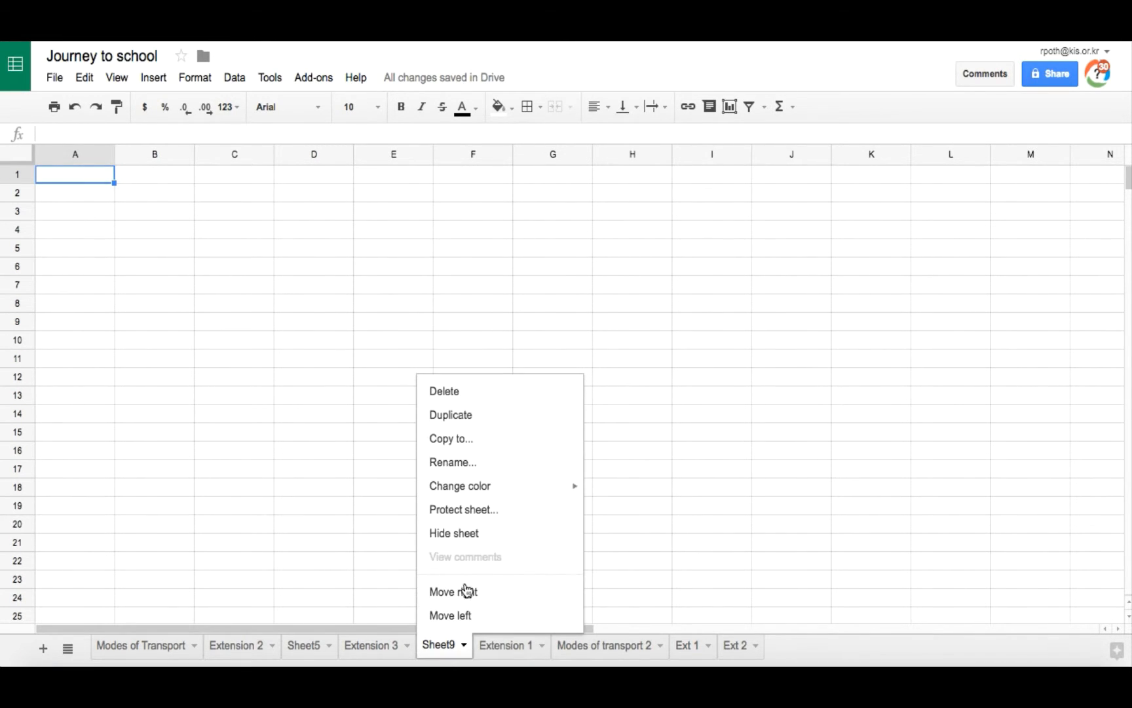
{"action": "left_click", "coordinate": [500, 465]}
{"action": "type", "text": "Ext 3"}
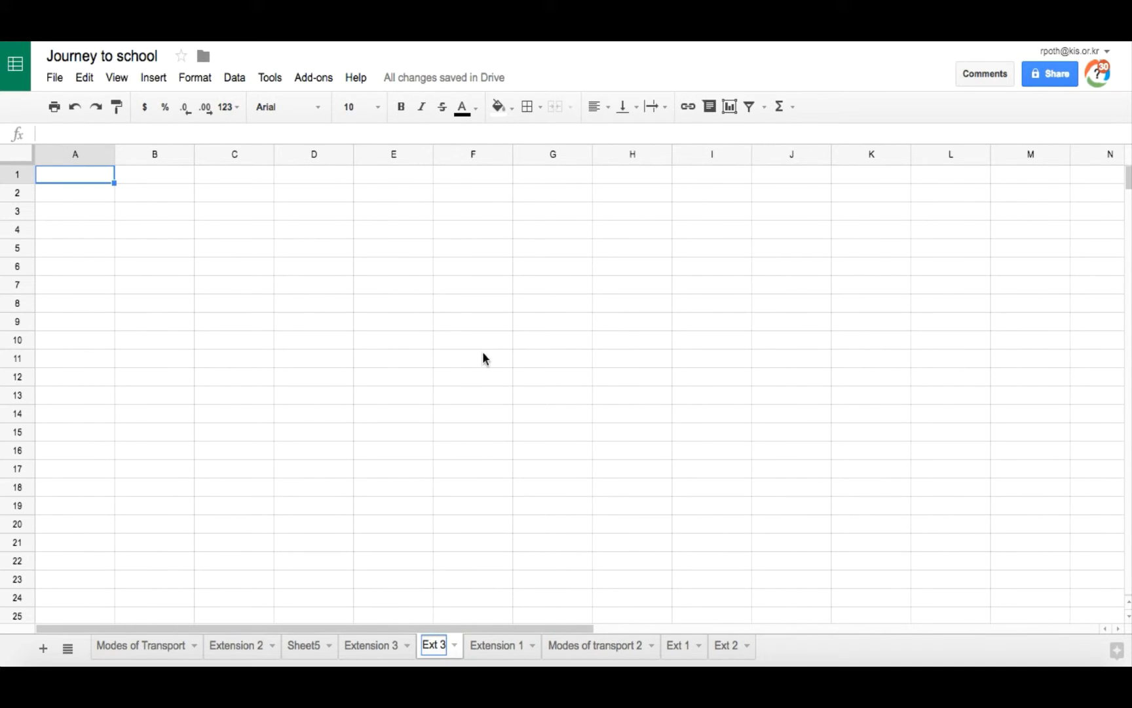
{"action": "key", "text": "Return"}
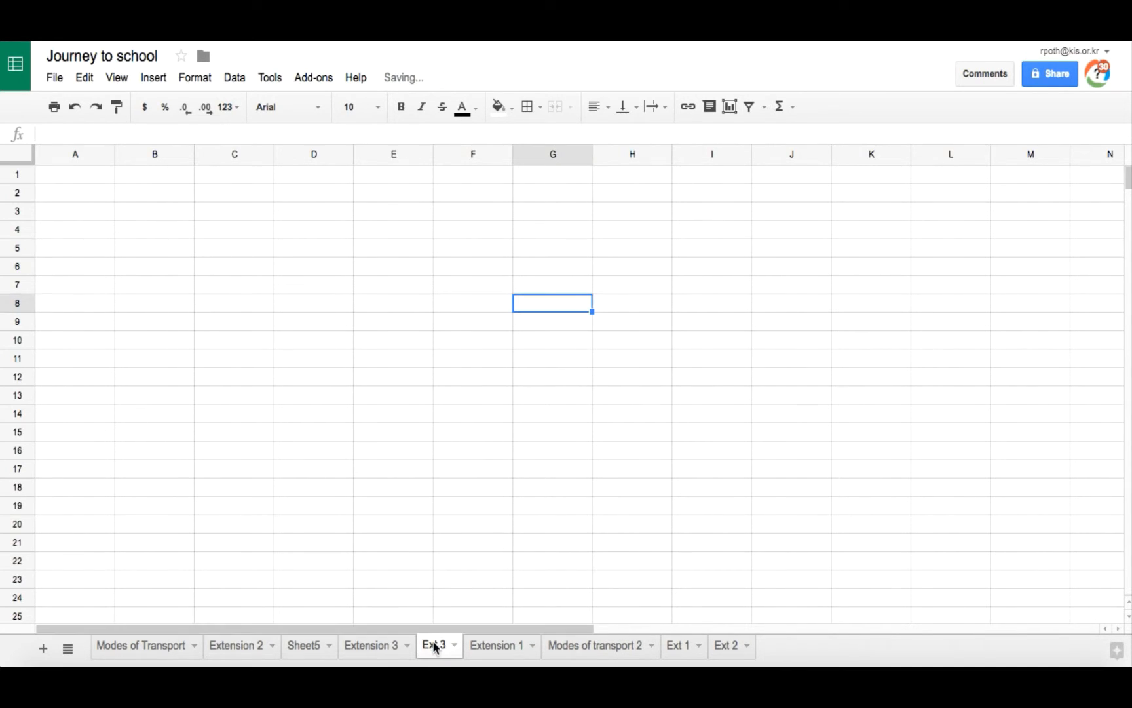
{"action": "left_click_drag", "start_coordinate": [435, 644], "coordinate": [750, 648]}
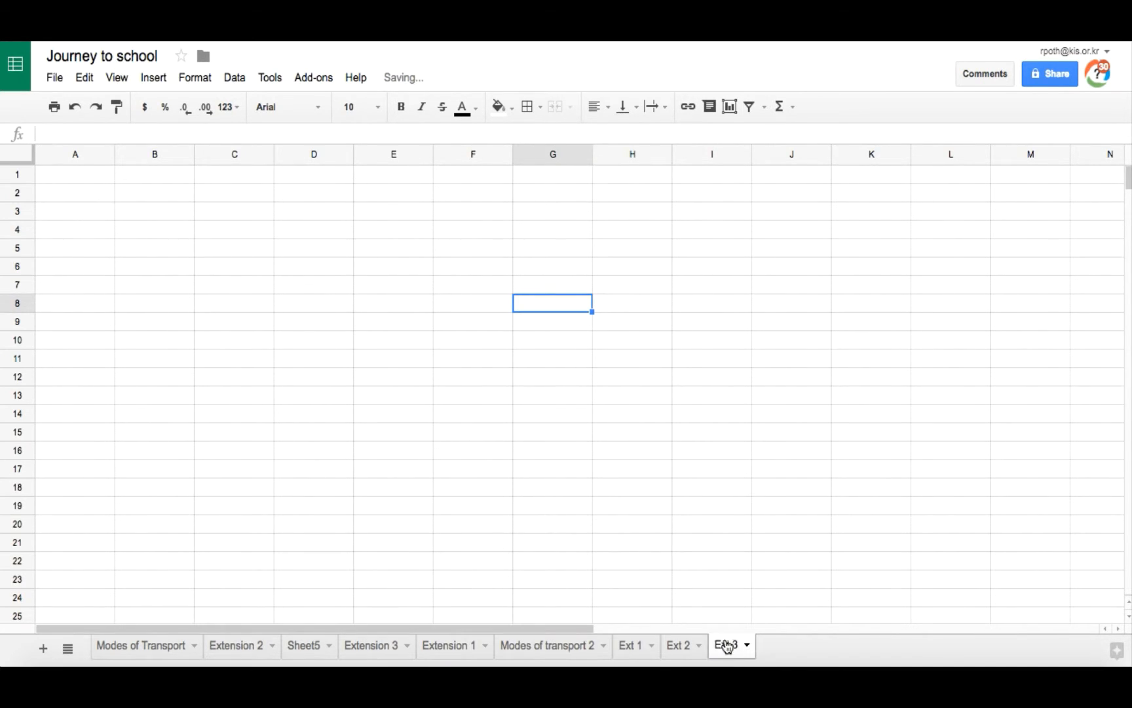
{"action": "left_click", "coordinate": [71, 179]}
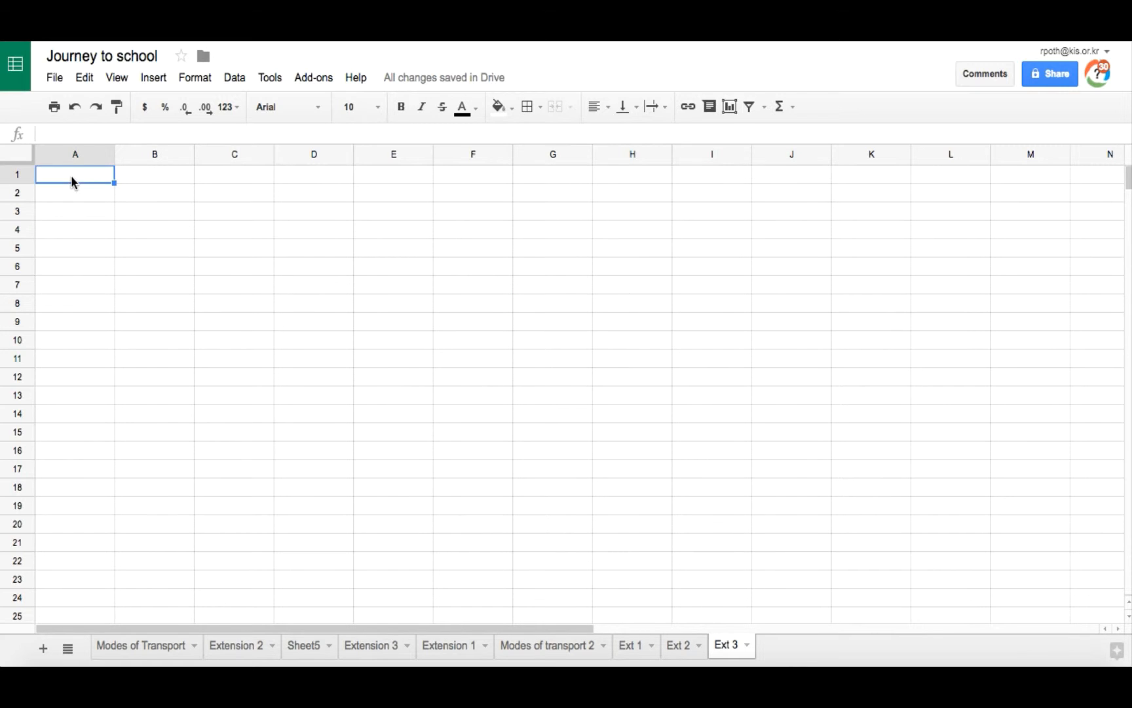
Step: Review the Extension 3 layout, and enter Day in cell A1 of the Ext 3 sheet
{"action": "left_click", "coordinate": [387, 647]}
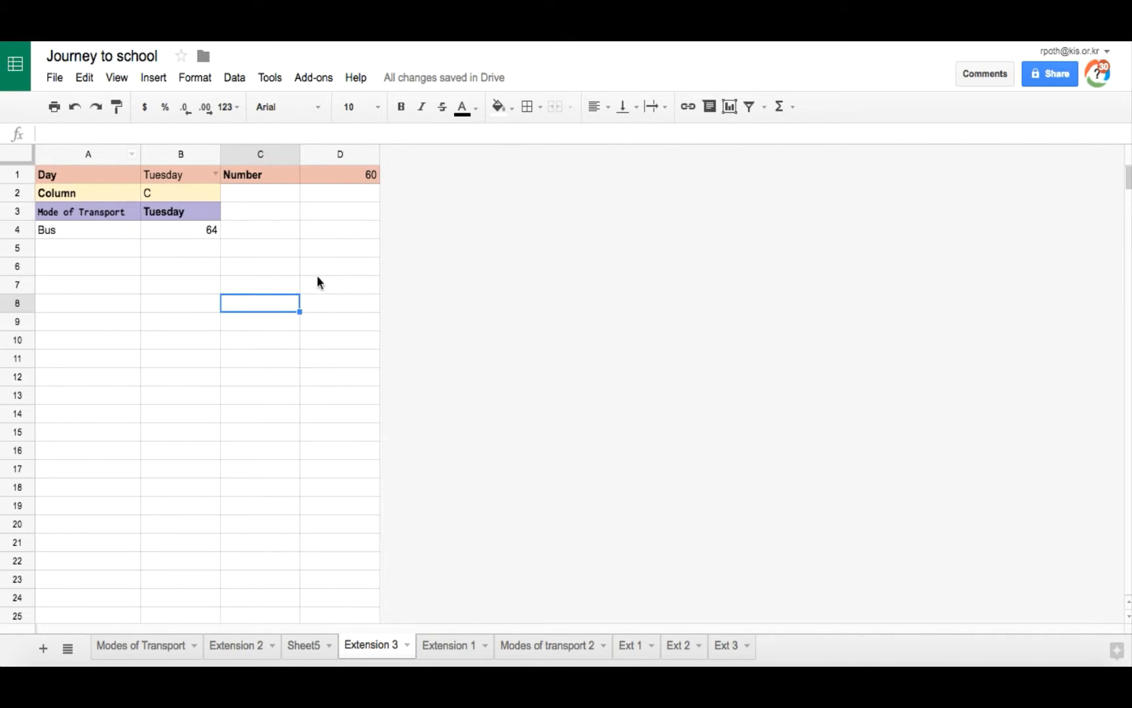
{"action": "left_click", "coordinate": [83, 174]}
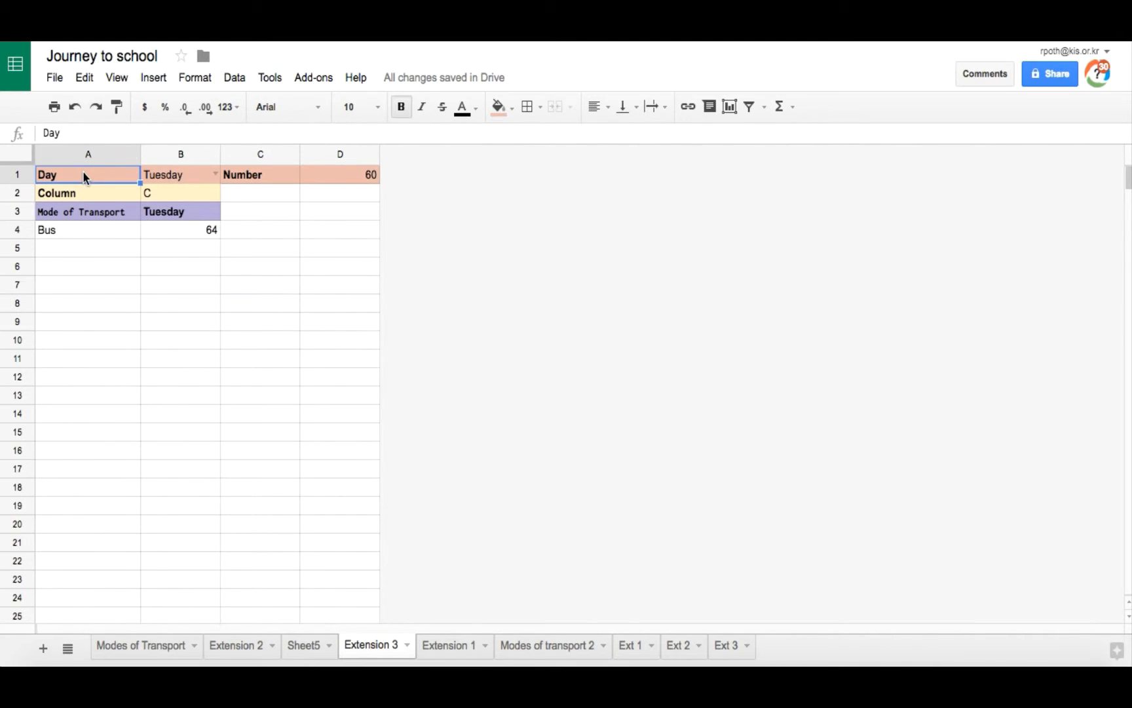
{"action": "left_click", "coordinate": [189, 175]}
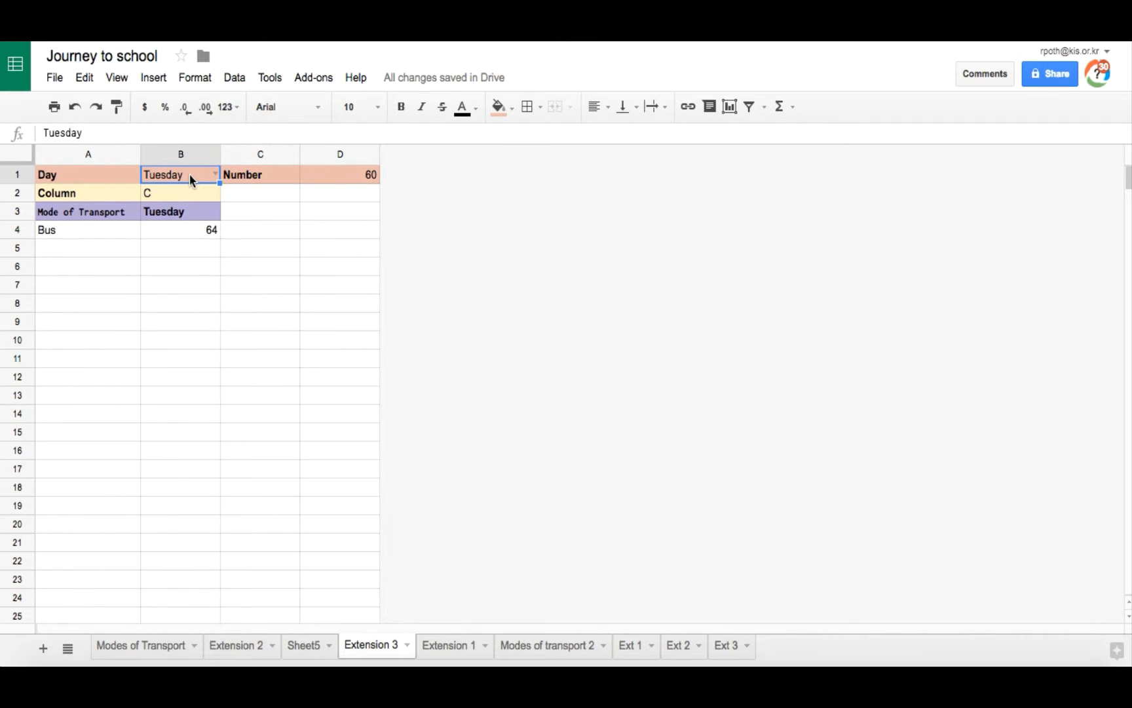
{"action": "left_click", "coordinate": [731, 648]}
{"action": "type", "text": "Day"}
{"action": "key", "text": "Tab"}
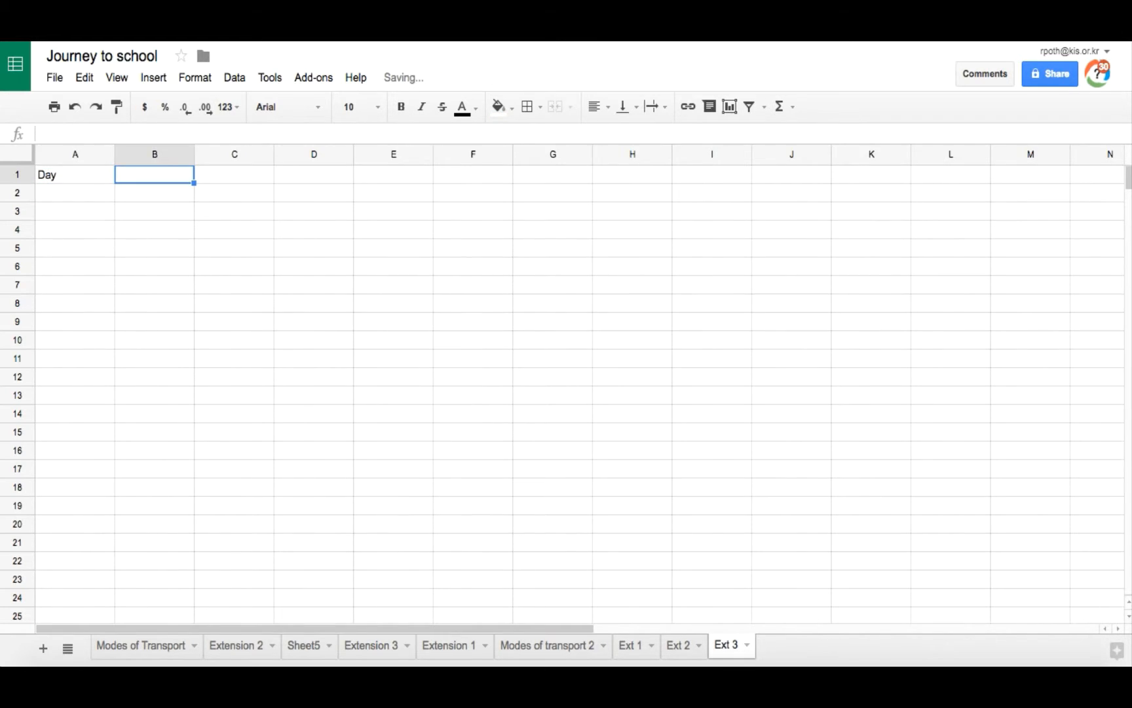
Step: Add data validation to B1 of Ext 3 as a list from the range 'Modes of transport 2'!B1:F1
{"action": "left_click", "coordinate": [64, 175]}
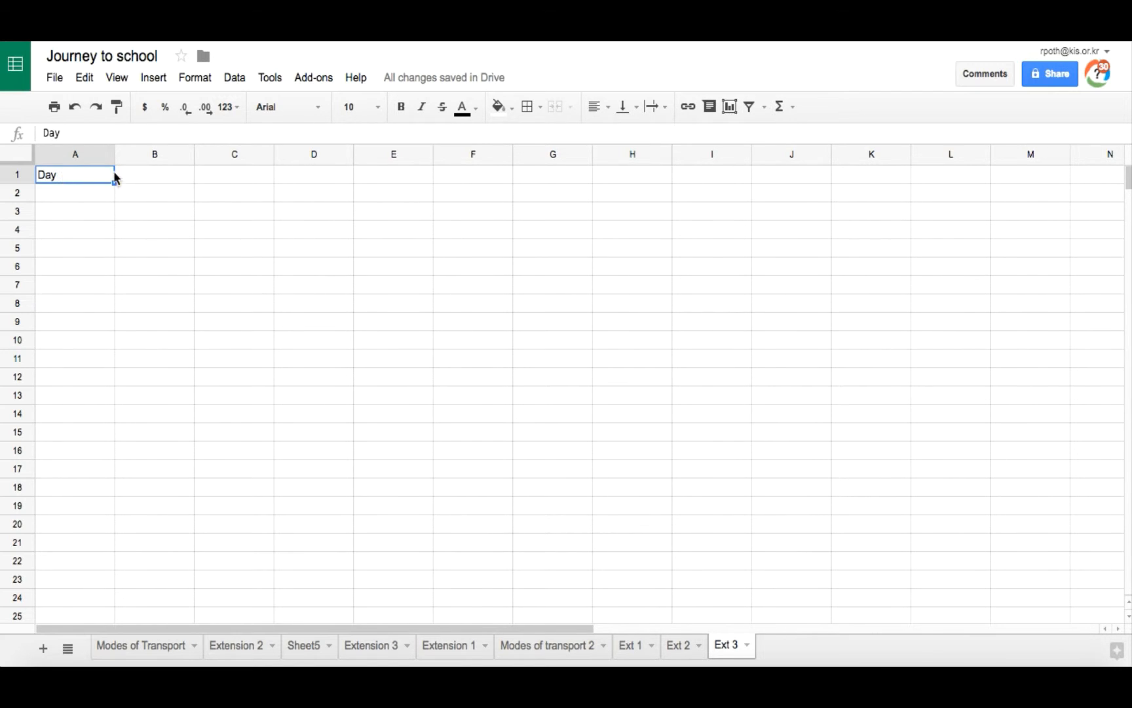
{"action": "left_click", "coordinate": [152, 171]}
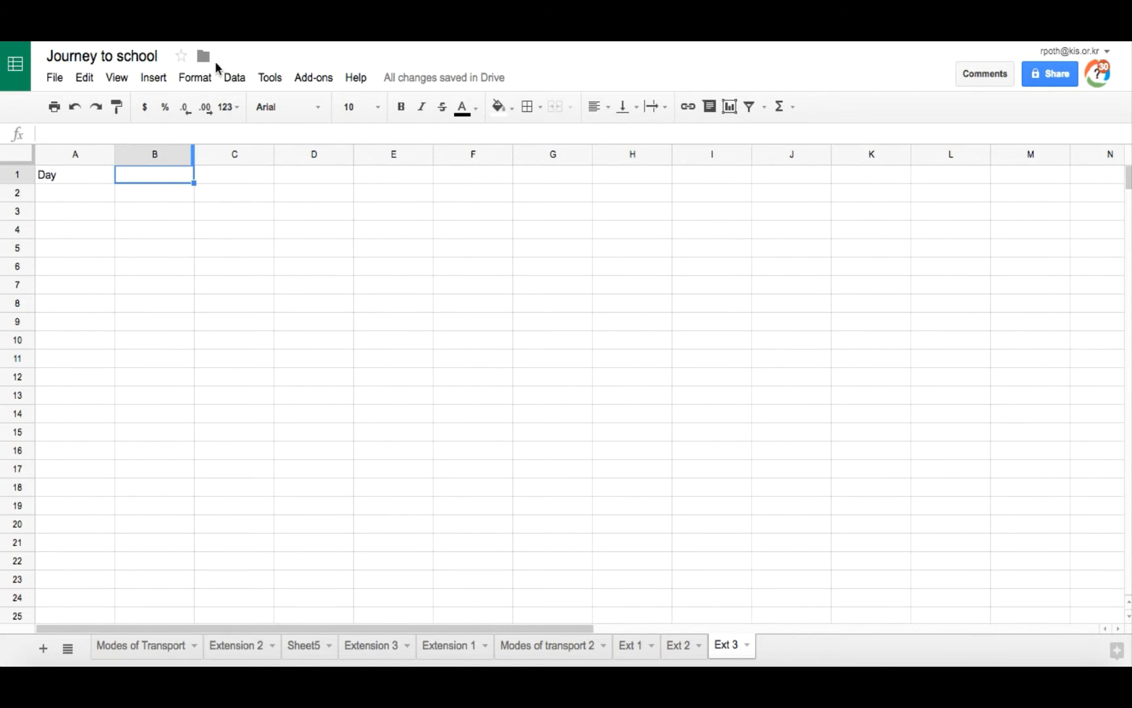
{"action": "left_click", "coordinate": [235, 80]}
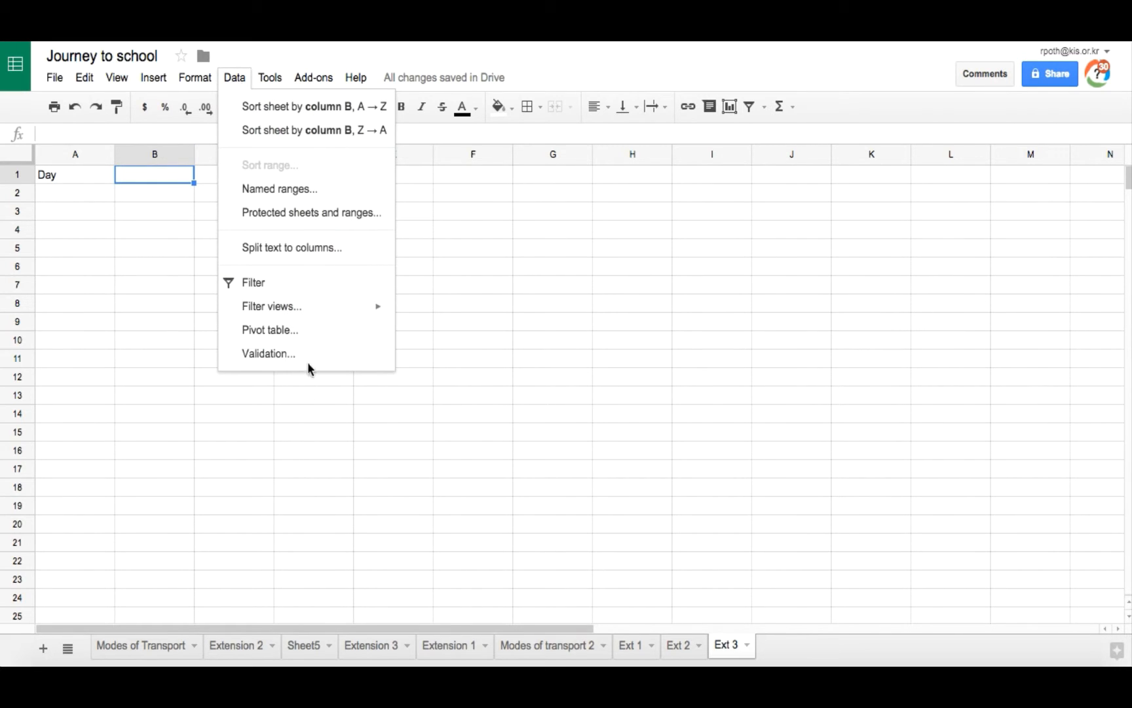
{"action": "left_click", "coordinate": [281, 364]}
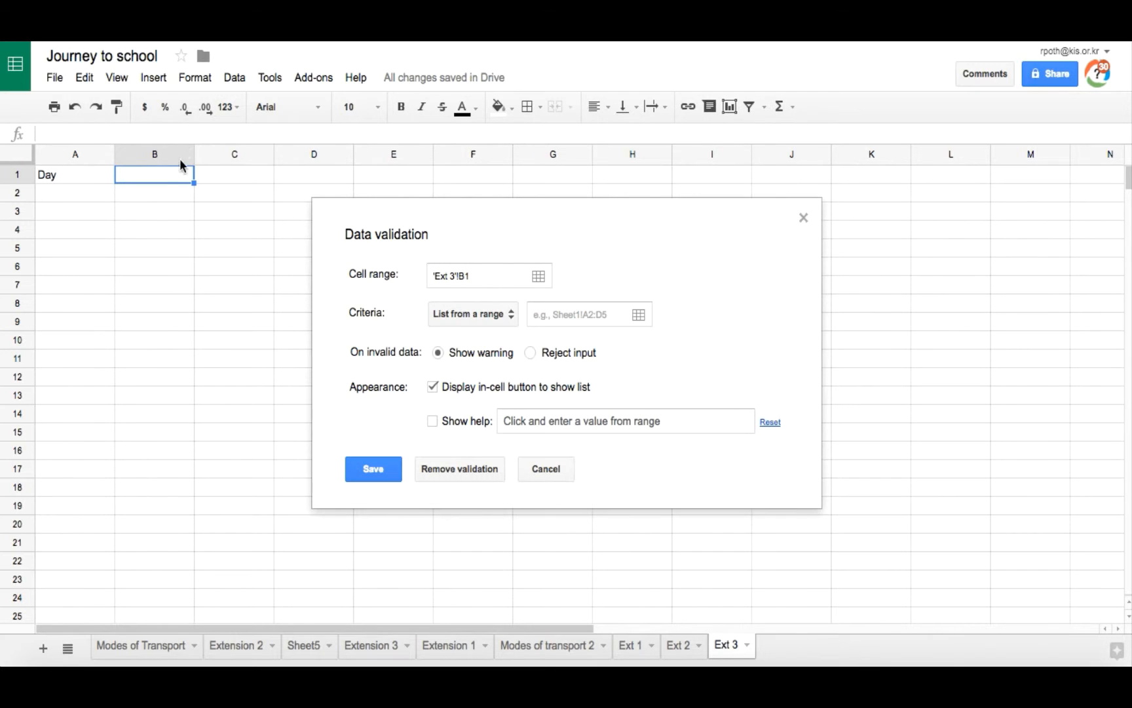
{"action": "left_click", "coordinate": [505, 314]}
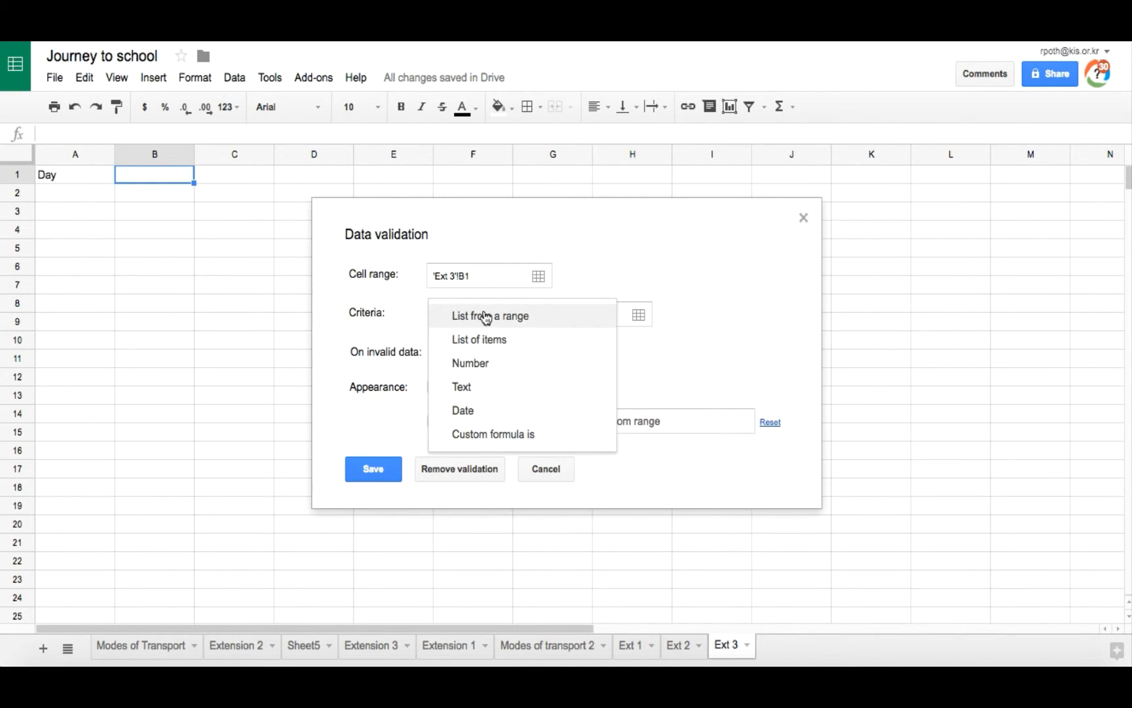
{"action": "left_click", "coordinate": [511, 317]}
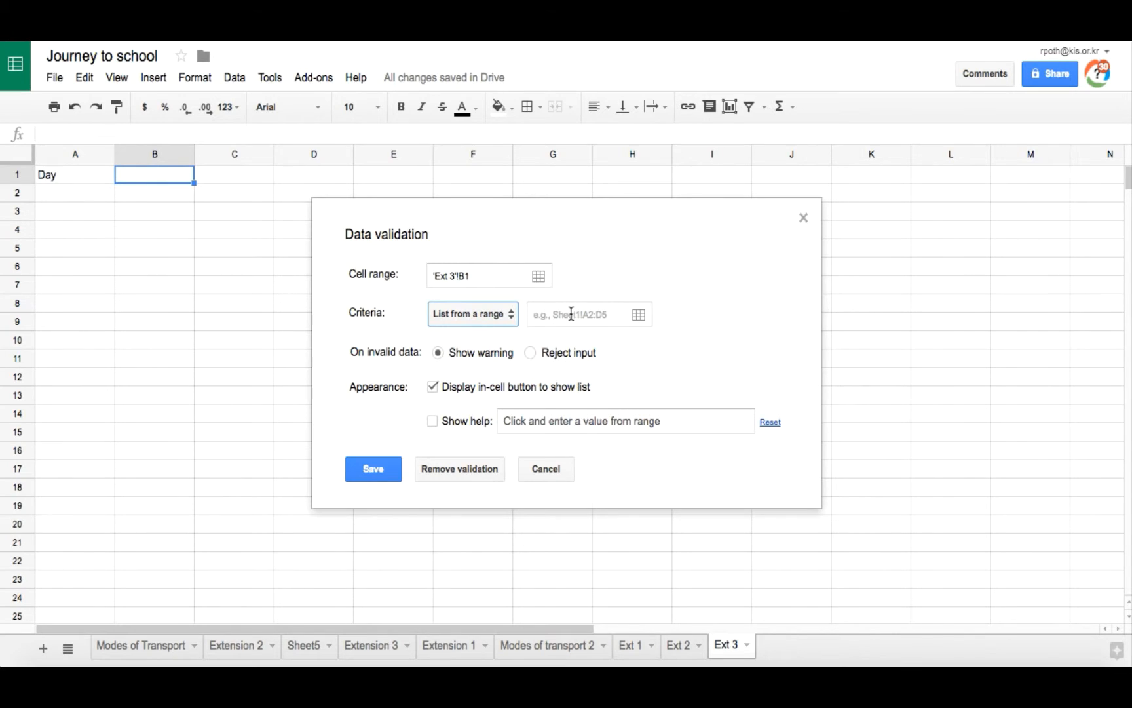
{"action": "left_click", "coordinate": [570, 315]}
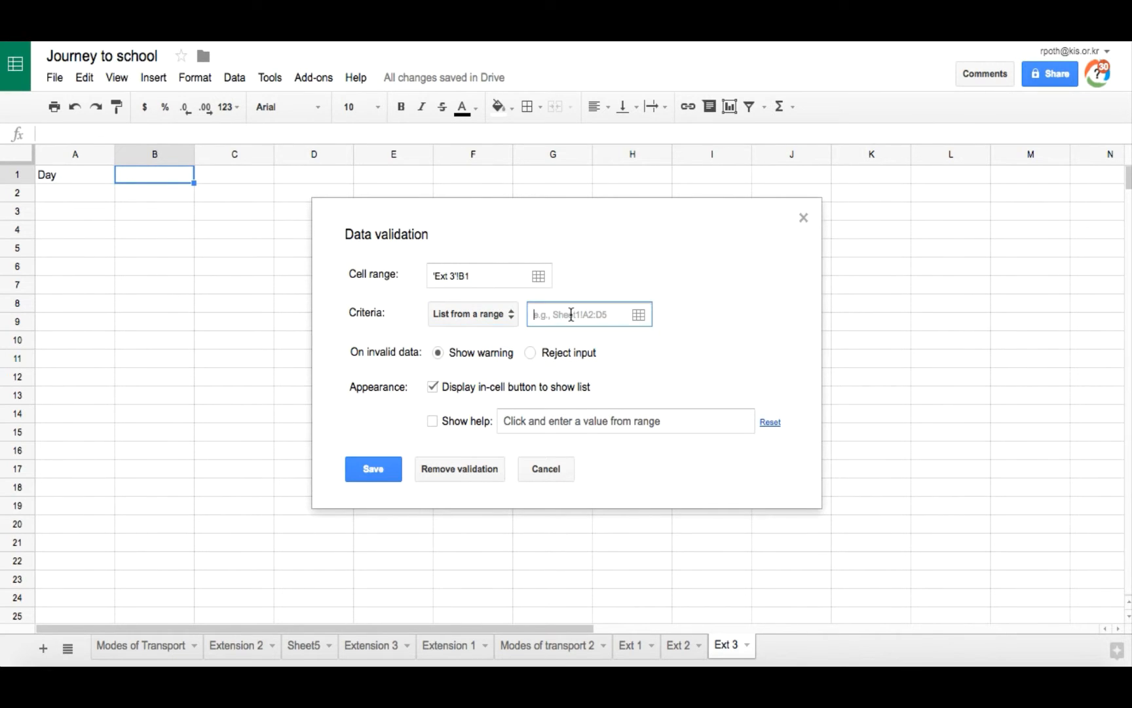
{"action": "left_click", "coordinate": [640, 318]}
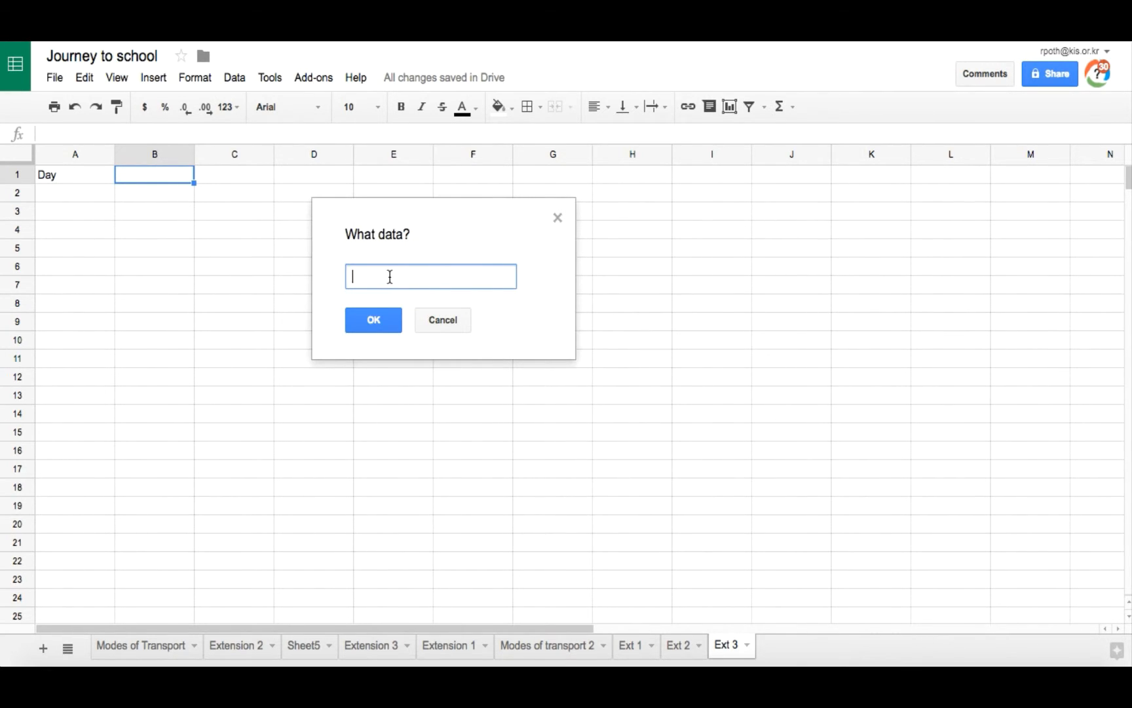
{"action": "left_click", "coordinate": [553, 649]}
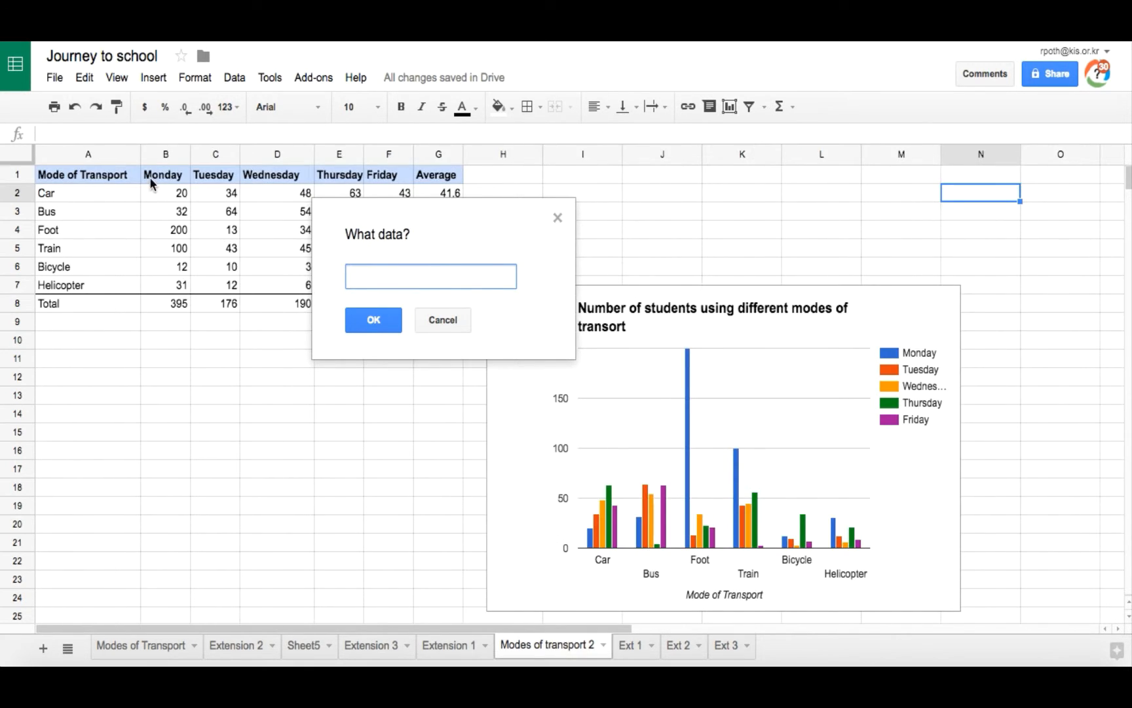
{"action": "left_click_drag", "start_coordinate": [160, 176], "coordinate": [393, 175]}
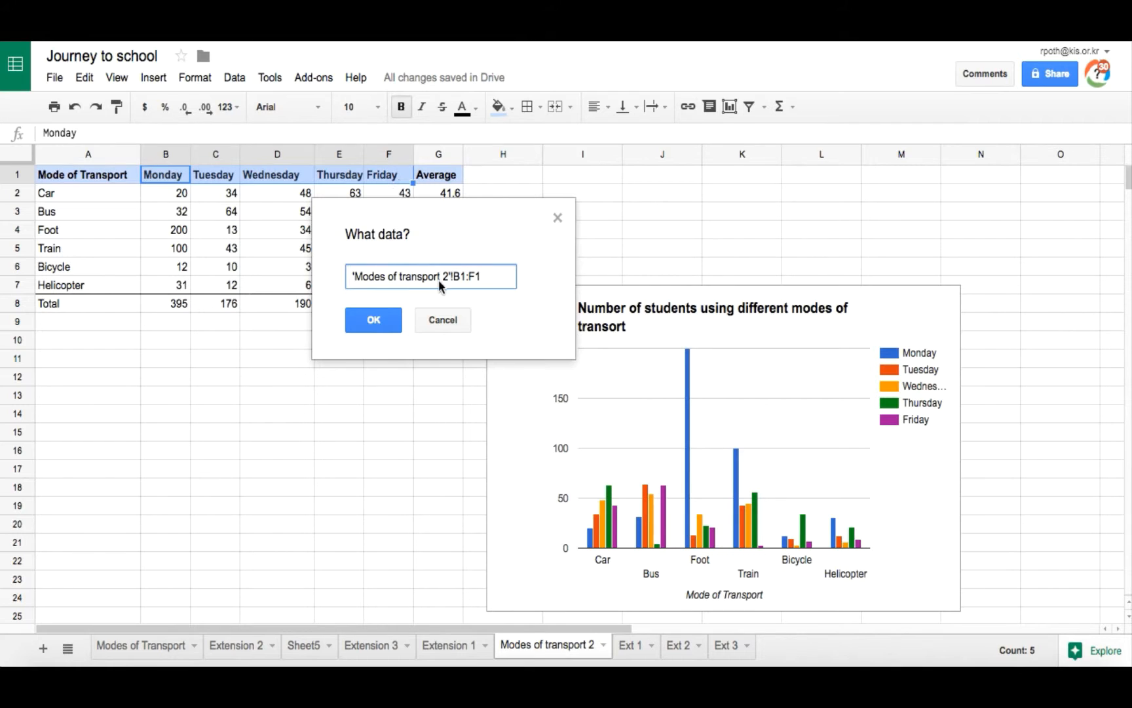
{"action": "left_click", "coordinate": [374, 320]}
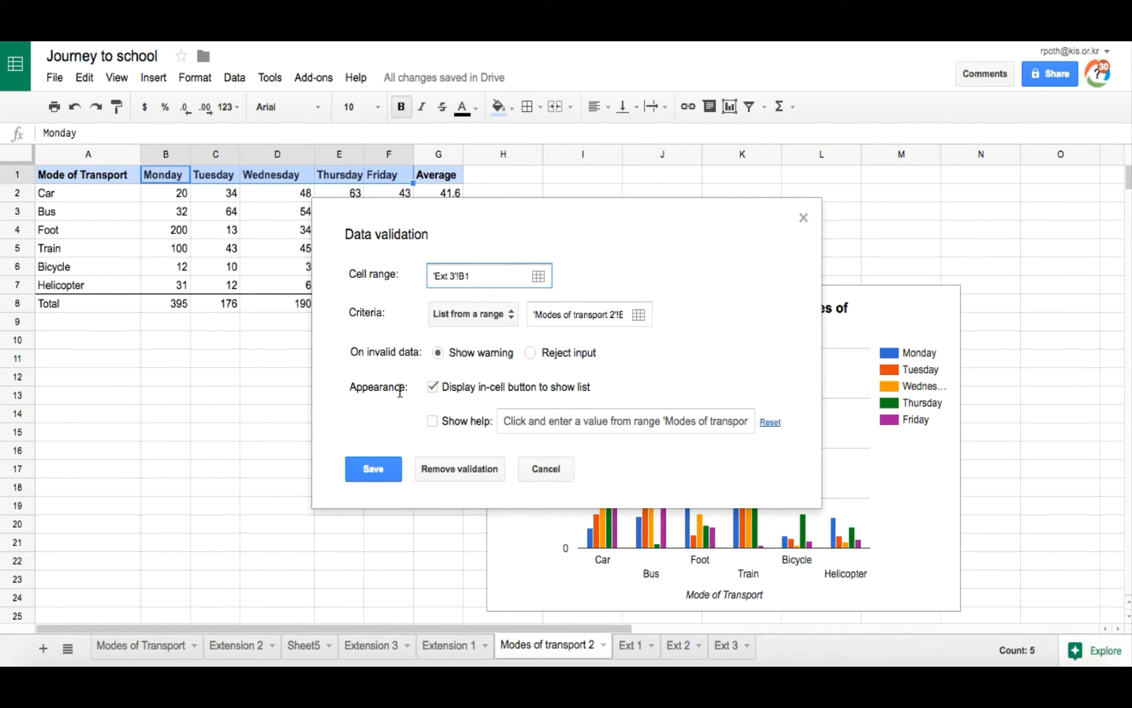
{"action": "left_click", "coordinate": [372, 469]}
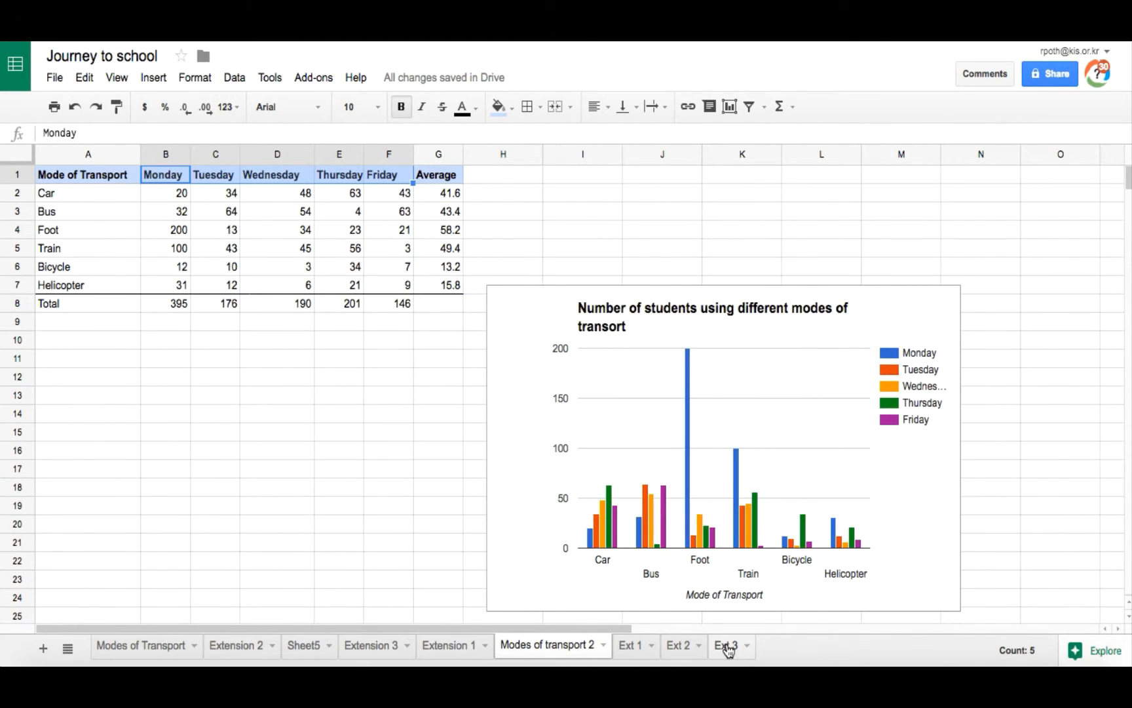
{"action": "left_click", "coordinate": [728, 647]}
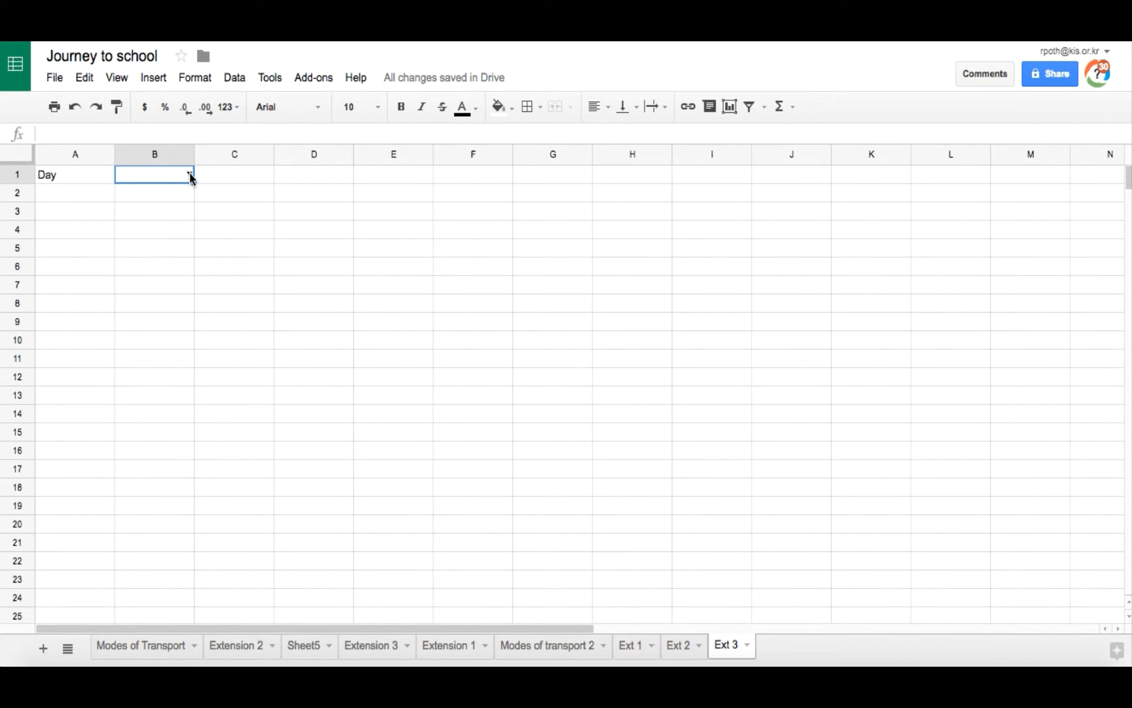
Step: Choose Monday from the day dropdown in B1 of the Ext 3 sheet
{"action": "left_click", "coordinate": [190, 175]}
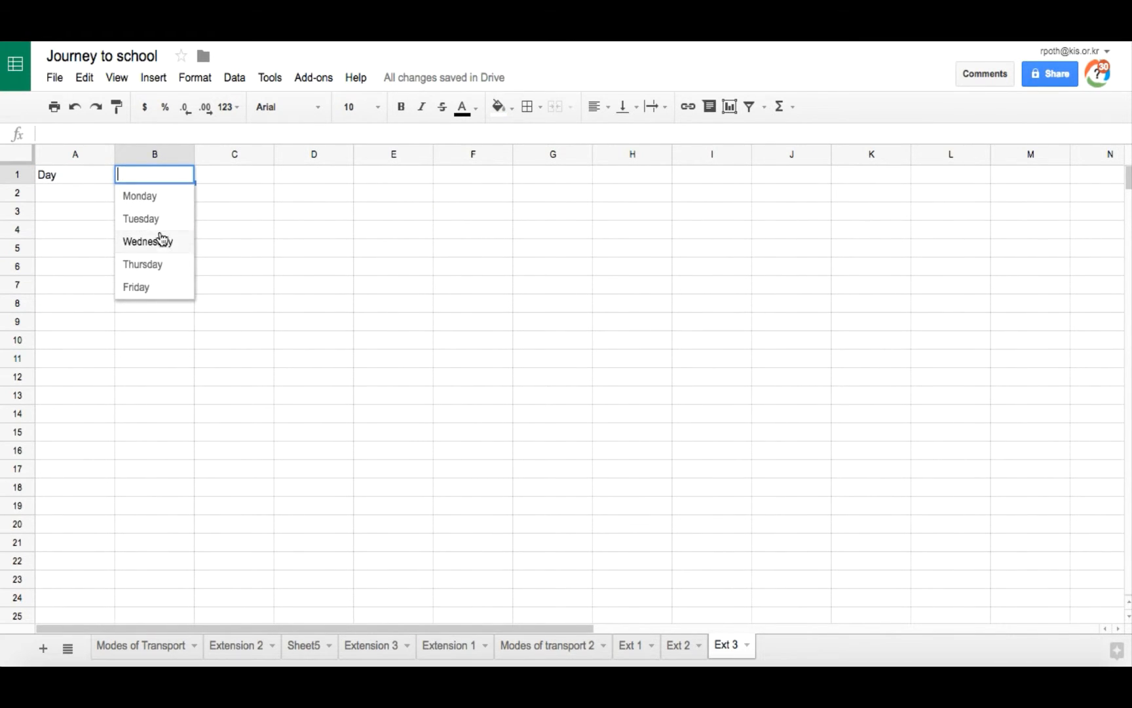
{"action": "left_click", "coordinate": [222, 174]}
{"action": "left_click", "coordinate": [179, 177]}
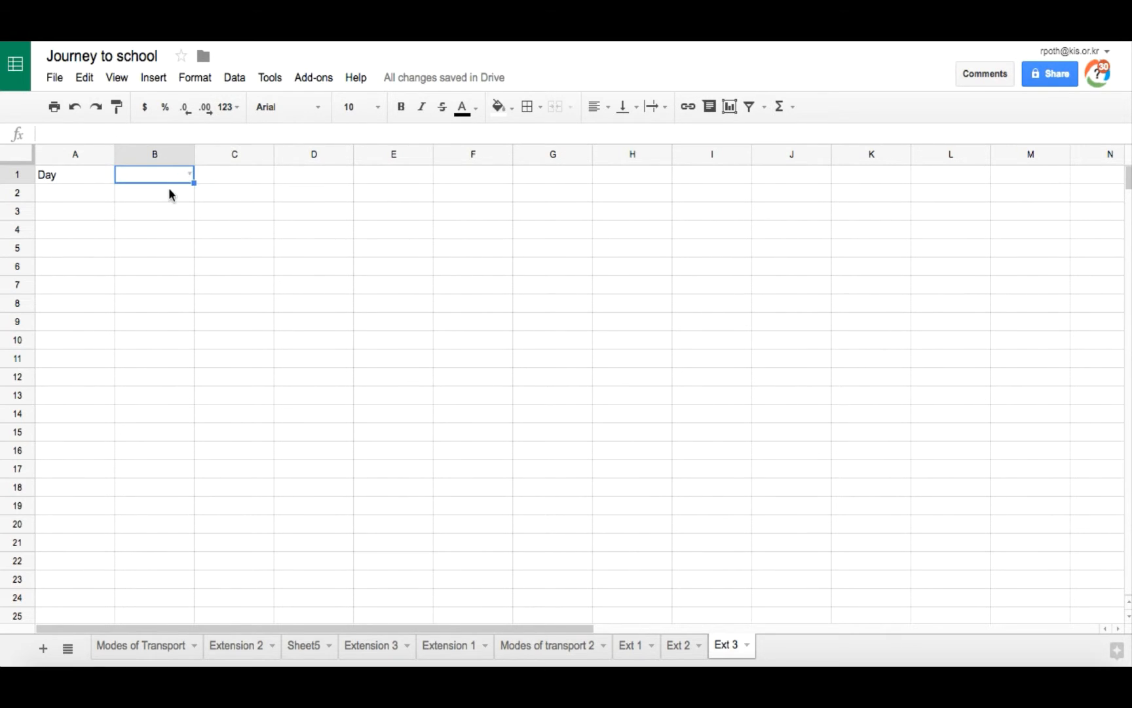
{"action": "left_click", "coordinate": [189, 174]}
{"action": "left_click", "coordinate": [167, 202]}
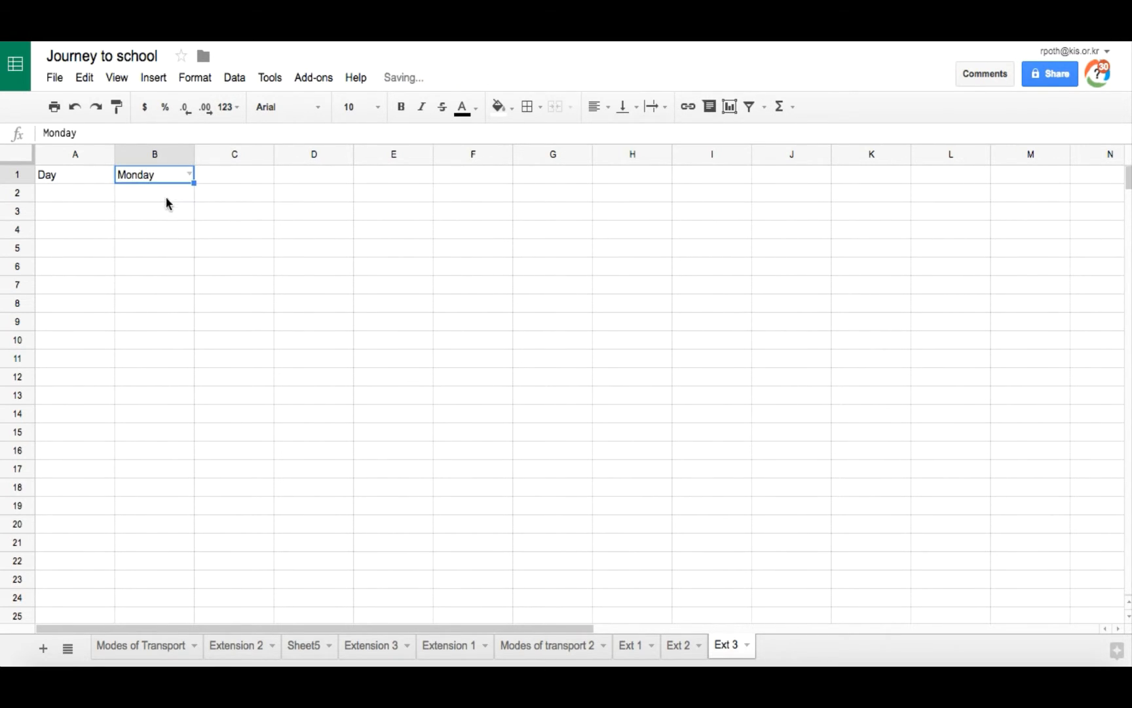
{"action": "left_click", "coordinate": [234, 176]}
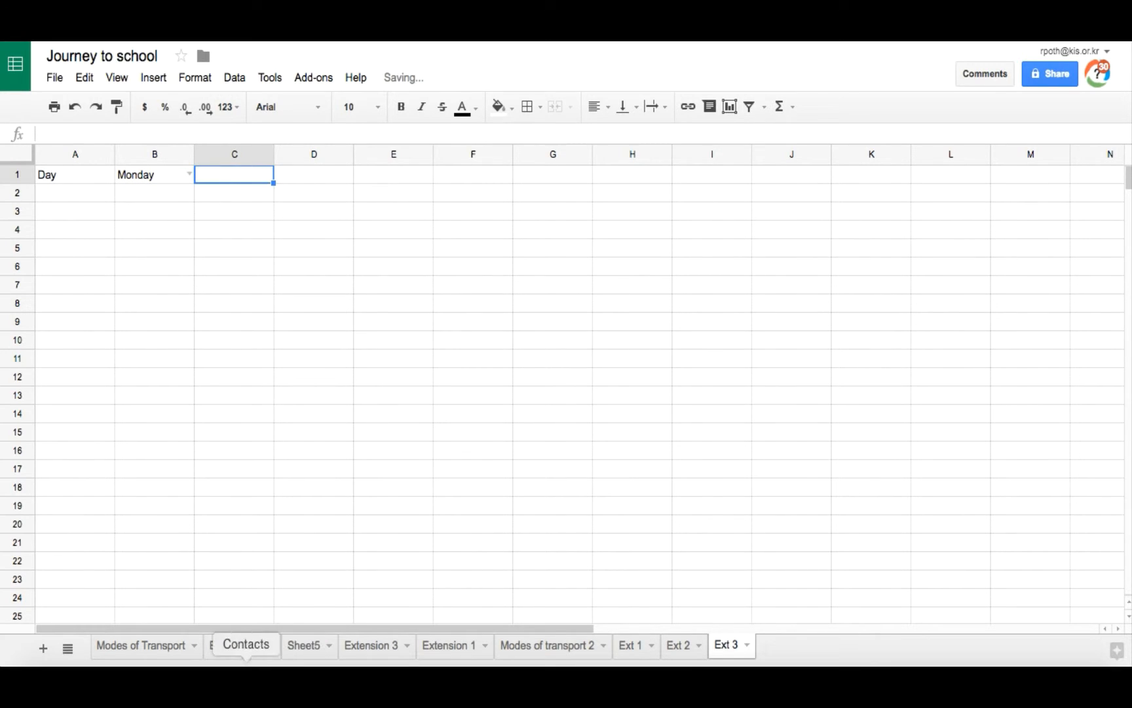
Step: Examine the Number label and value in C1 and D1 of the Extension 3 sheet
{"action": "left_click", "coordinate": [370, 647]}
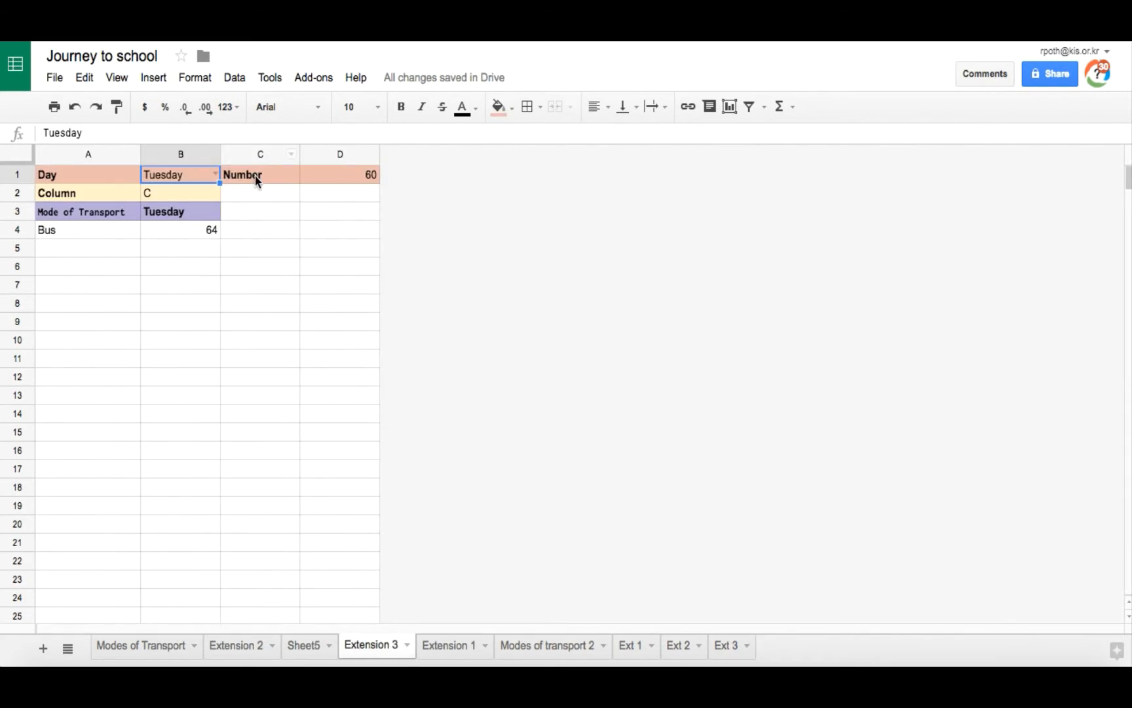
{"action": "left_click", "coordinate": [255, 177]}
{"action": "left_click", "coordinate": [330, 175]}
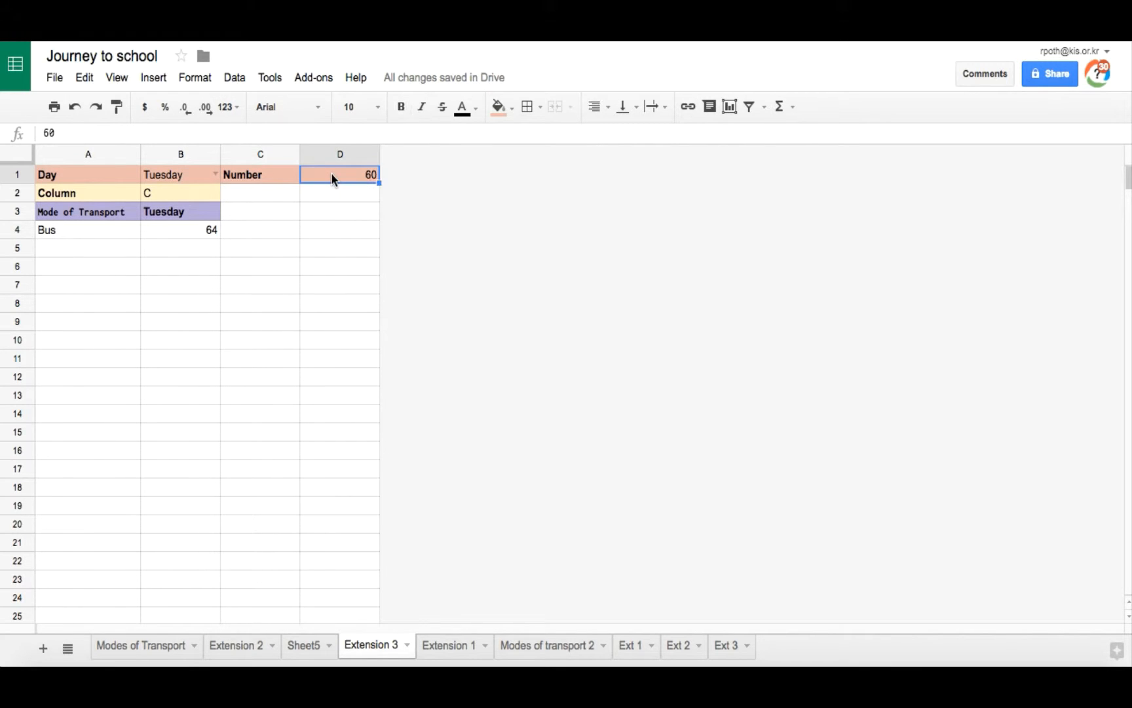
{"action": "left_click", "coordinate": [263, 172]}
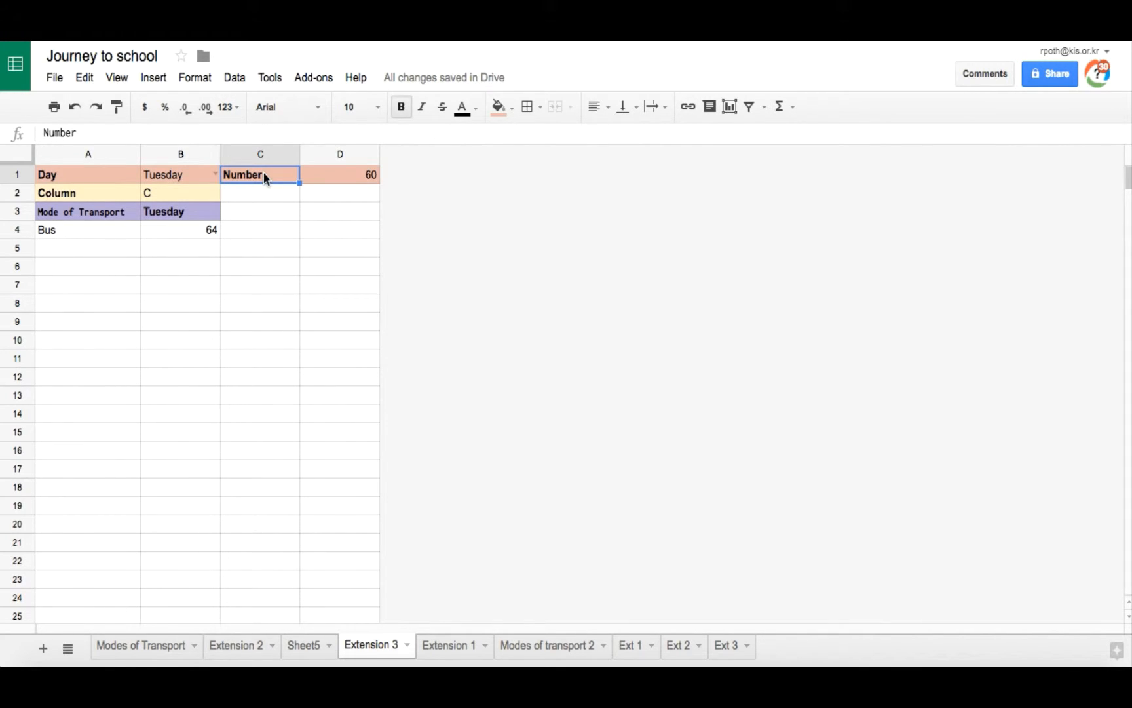
{"action": "left_click", "coordinate": [335, 176]}
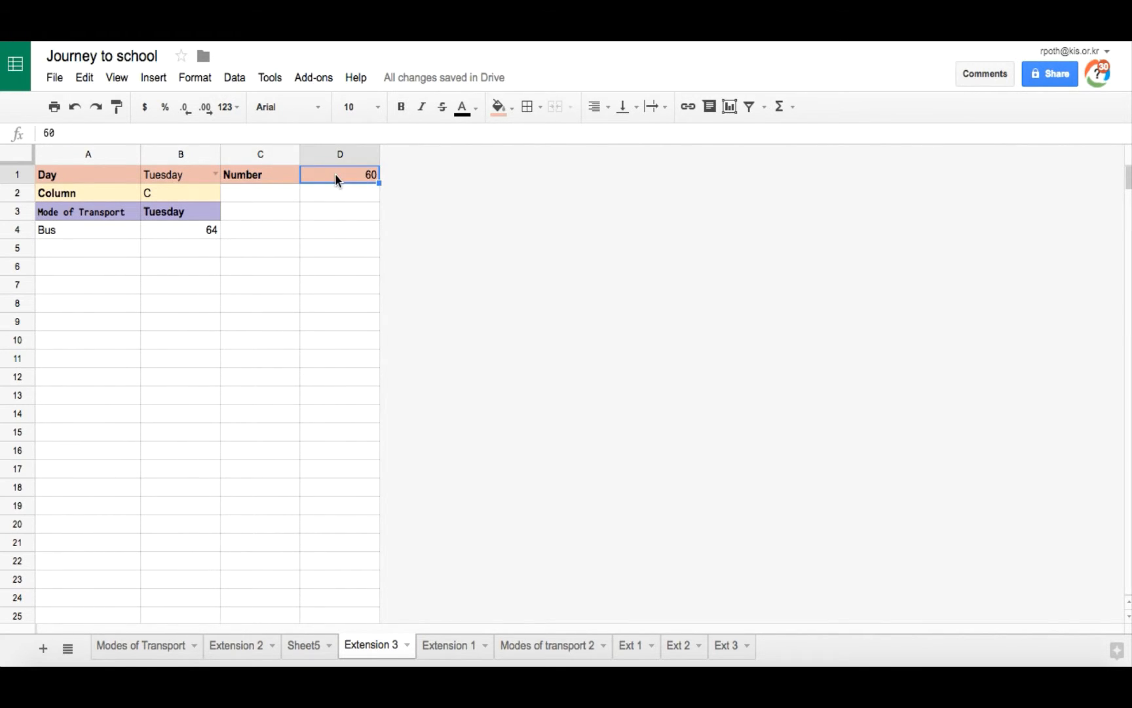
{"action": "left_click", "coordinate": [265, 175]}
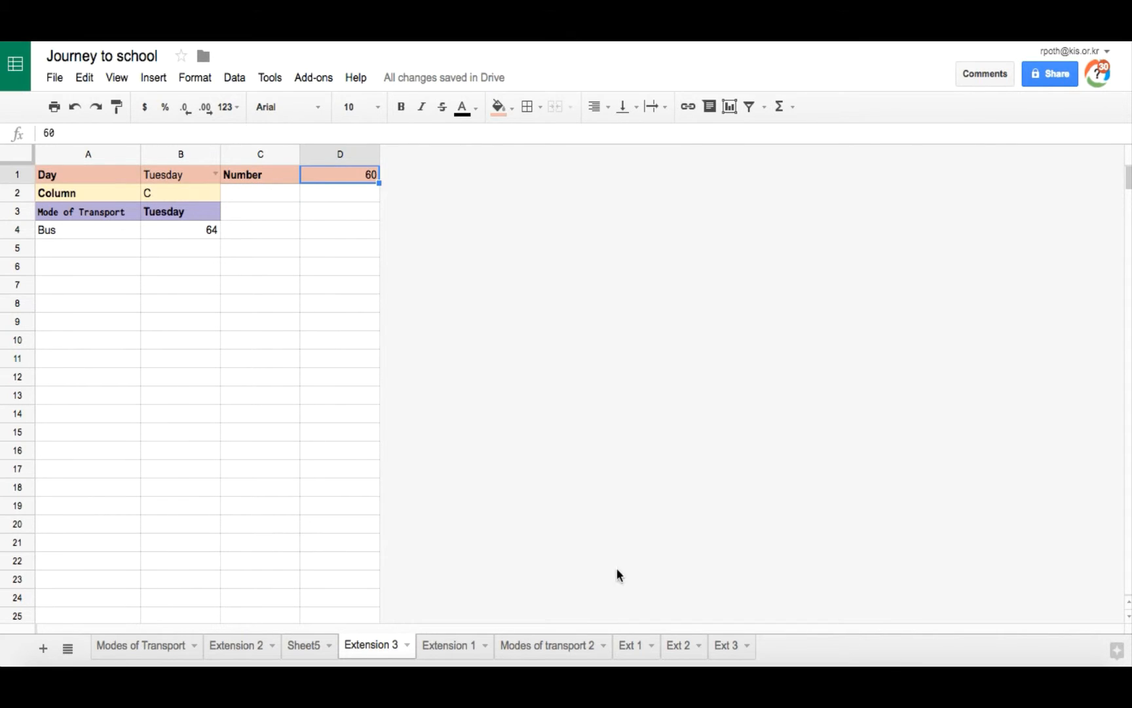
{"action": "left_click", "coordinate": [729, 649]}
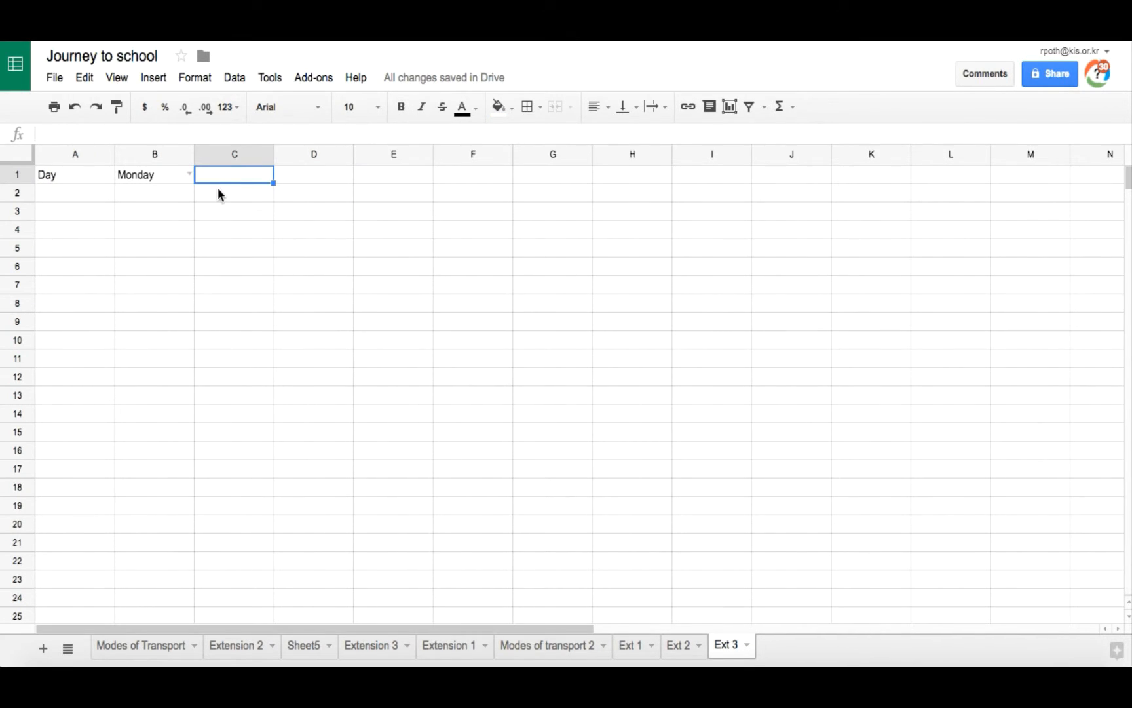
Step: Enter Number in C1 and 40 in D1 of Ext 3
{"action": "type", "text": "Number"}
{"action": "key", "text": "Tab"}
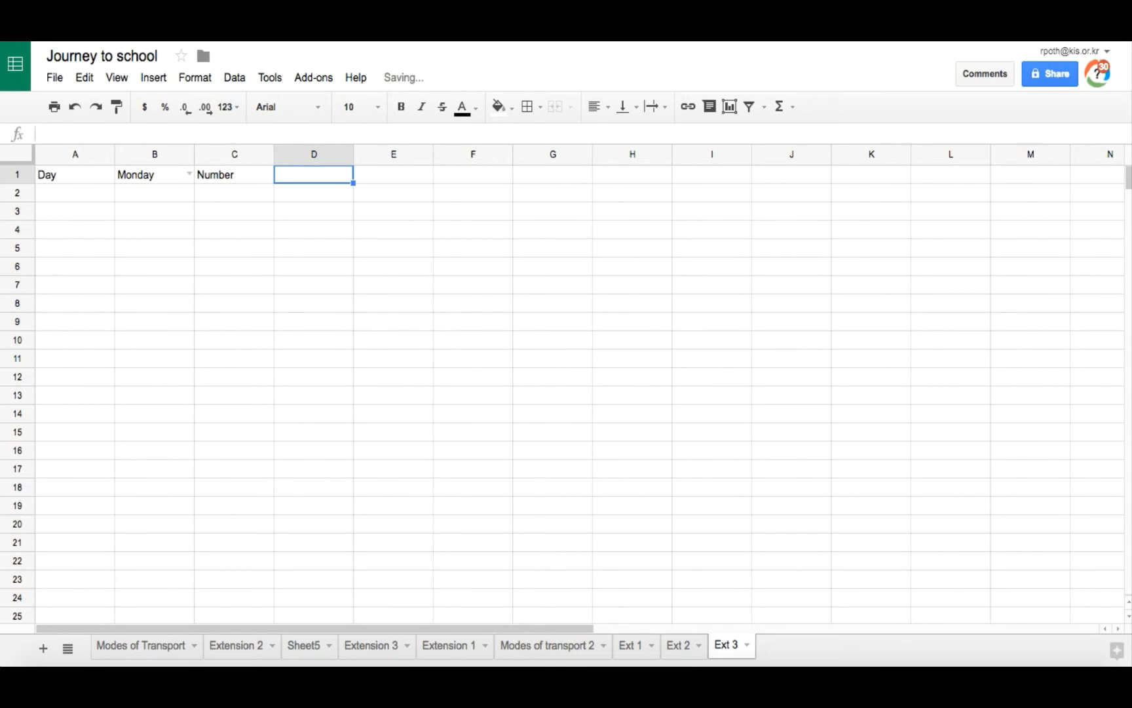
{"action": "type", "text": "40"}
{"action": "left_click", "coordinate": [170, 209]}
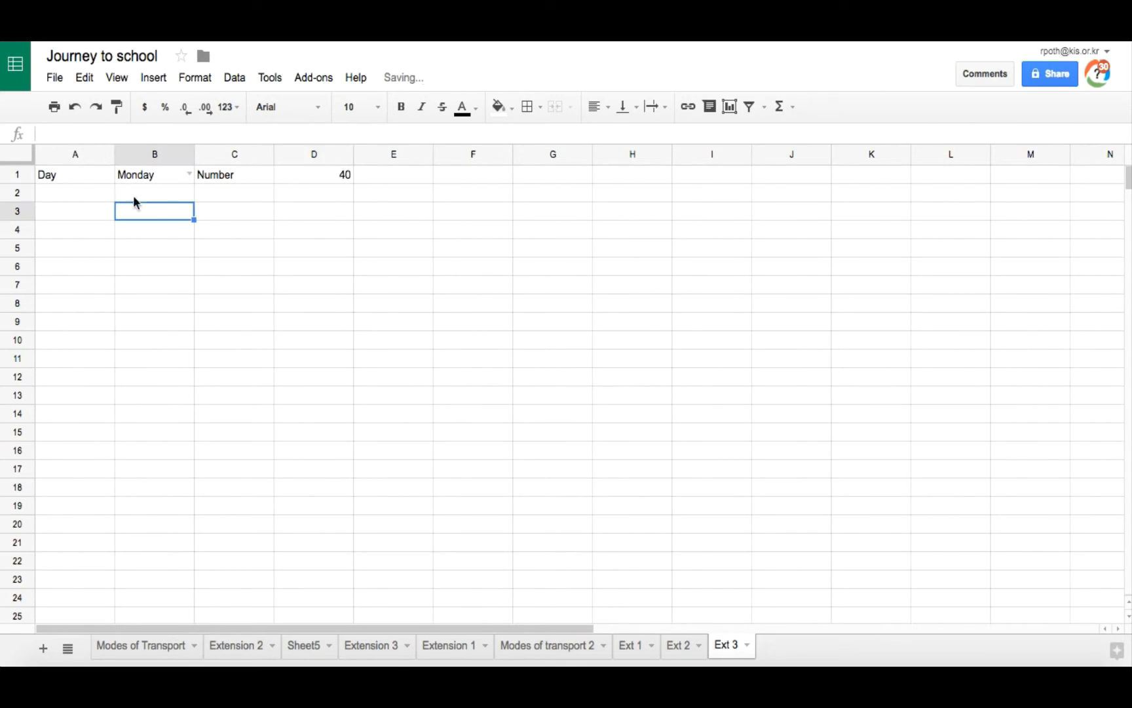
Step: Give cells A1 to D1 a light orange fill and bold text
{"action": "left_click_drag", "start_coordinate": [68, 173], "coordinate": [326, 178]}
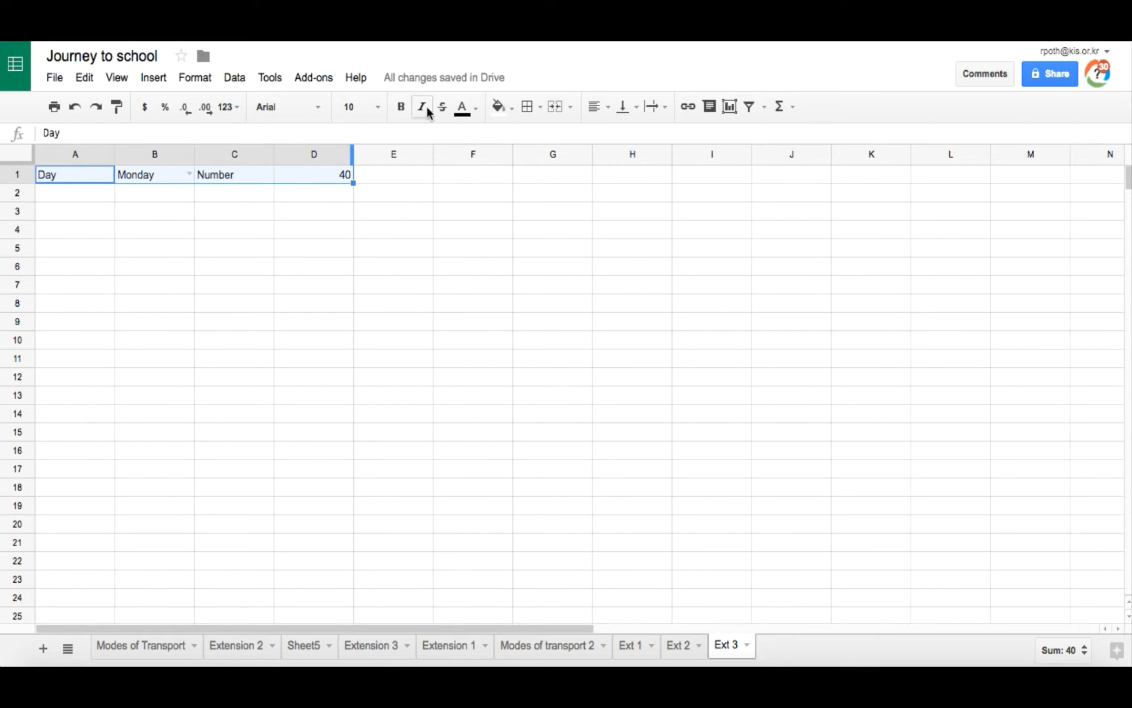
{"action": "left_click", "coordinate": [513, 108]}
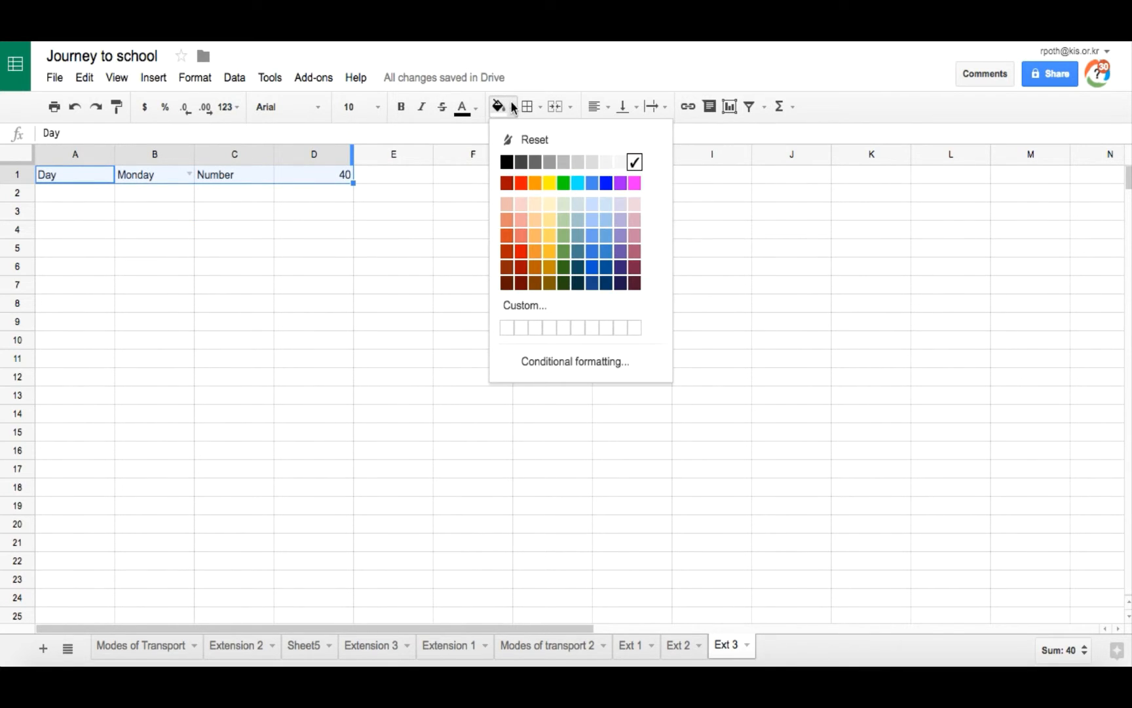
{"action": "left_click", "coordinate": [534, 204]}
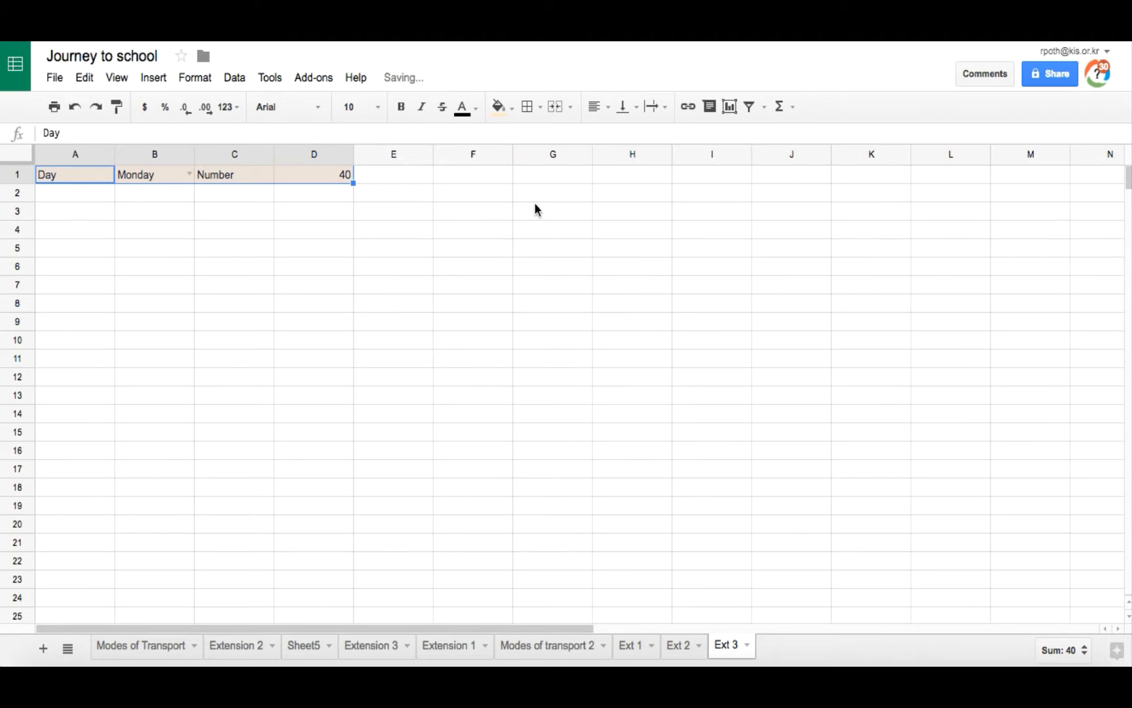
{"action": "left_click", "coordinate": [401, 106]}
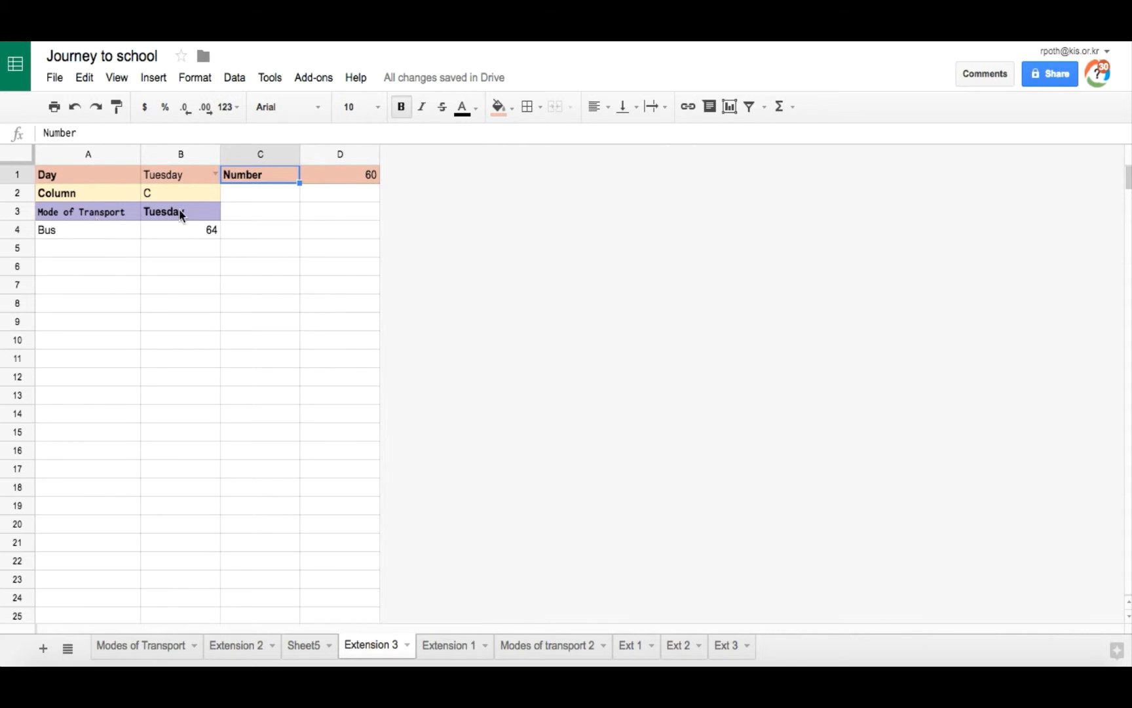
Step: Examine the formulas and labels in rows 2 to 4 of the Extension 3 sheet
{"action": "left_click", "coordinate": [192, 230]}
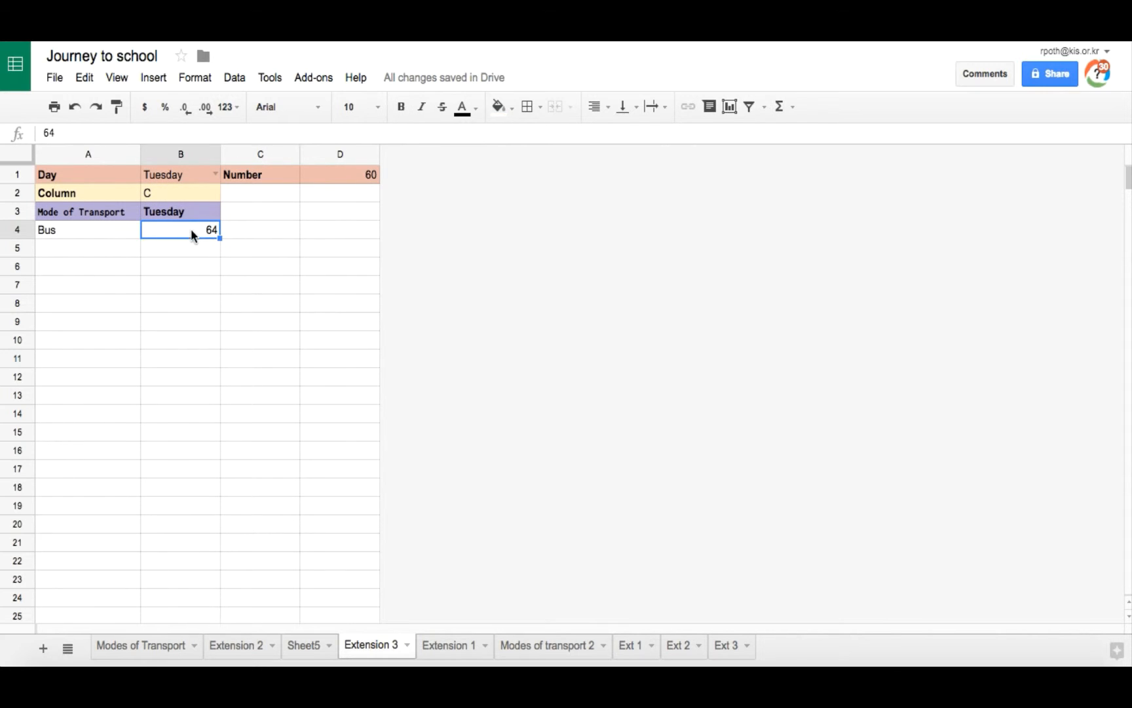
{"action": "left_click", "coordinate": [105, 216]}
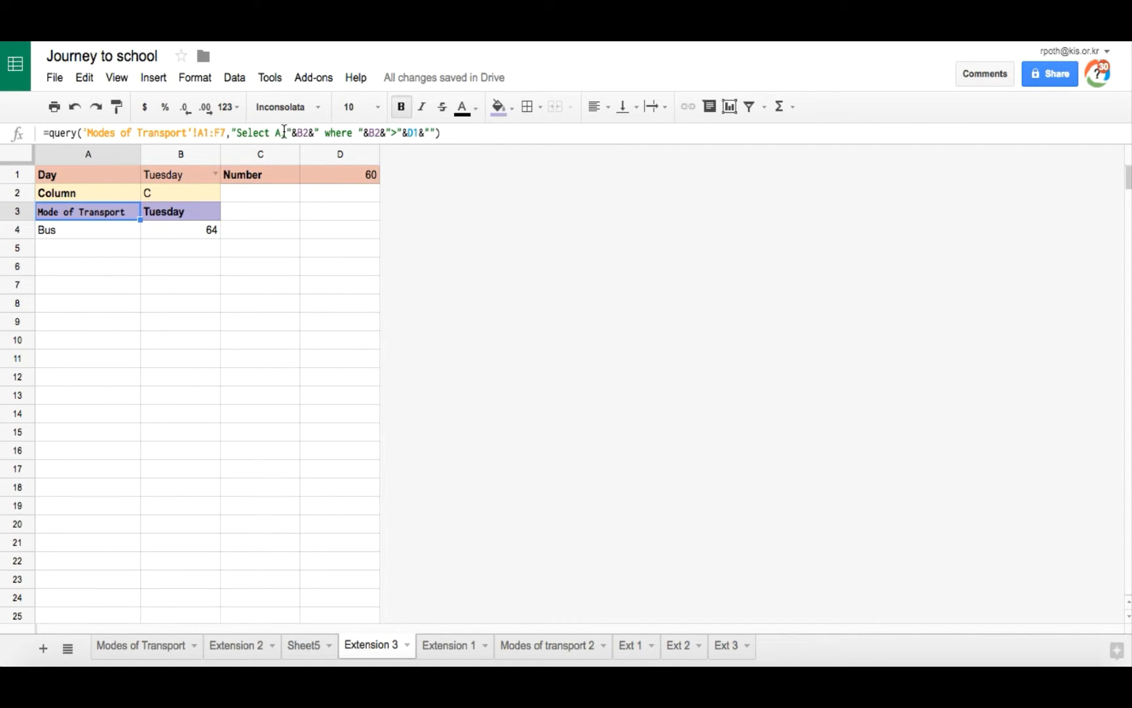
{"action": "left_click", "coordinate": [84, 194]}
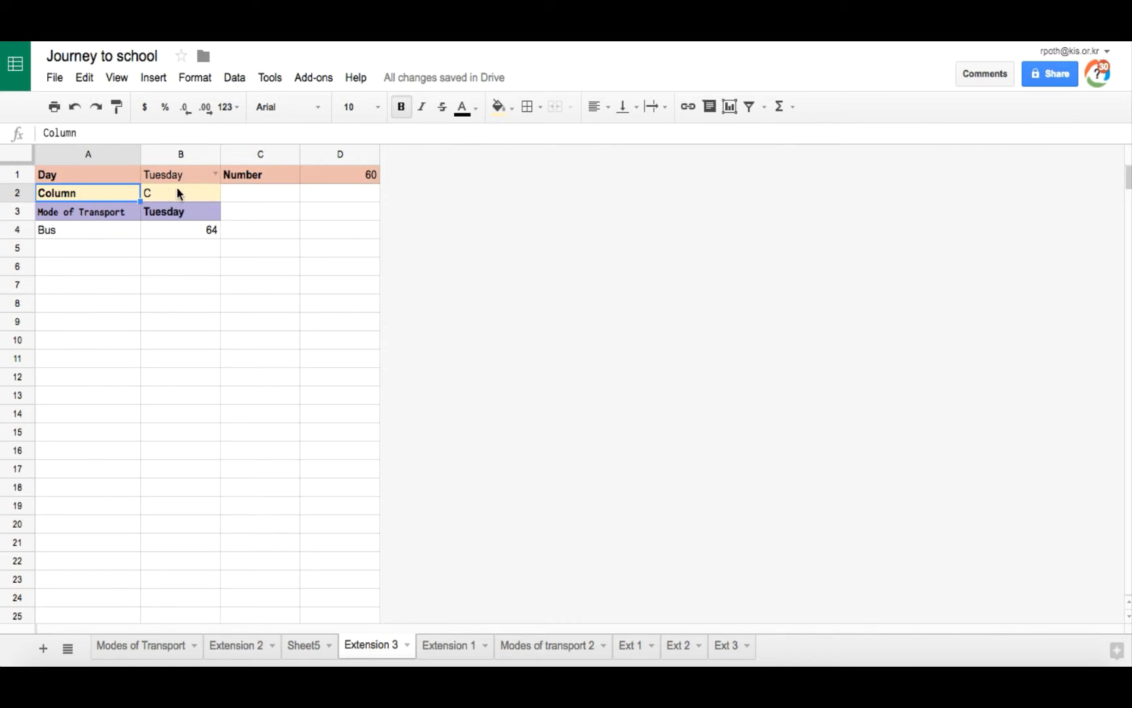
{"action": "left_click", "coordinate": [176, 189]}
{"action": "left_click", "coordinate": [89, 188]}
{"action": "left_click", "coordinate": [196, 190]}
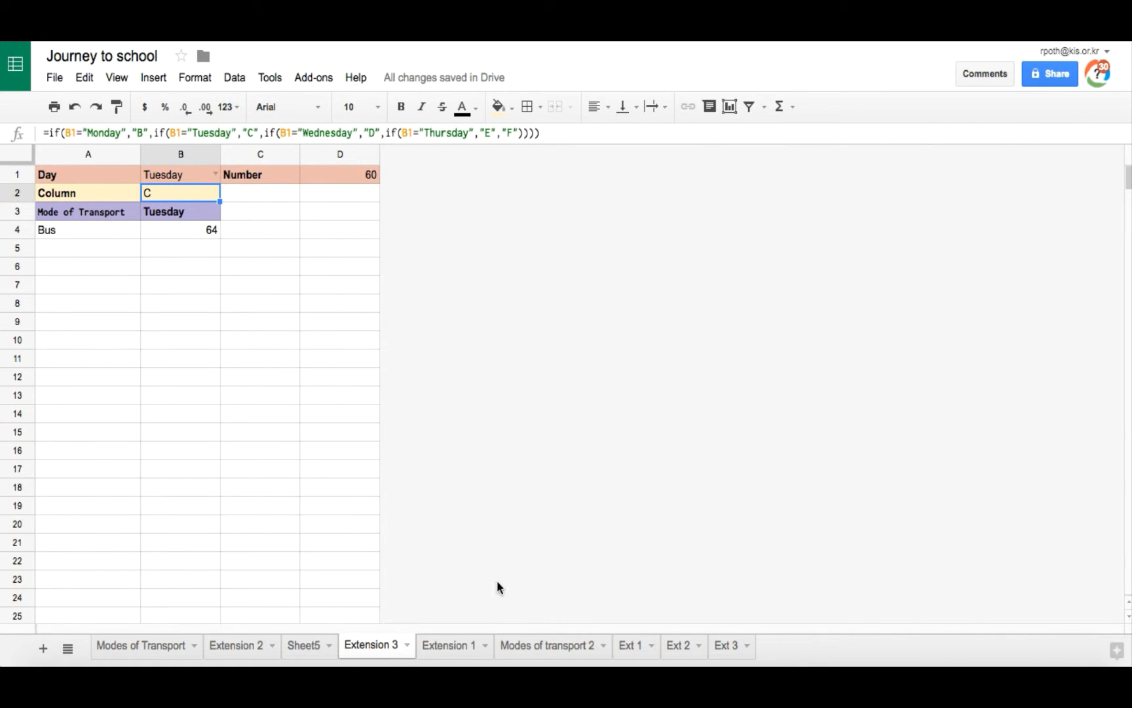
{"action": "left_click", "coordinate": [728, 646]}
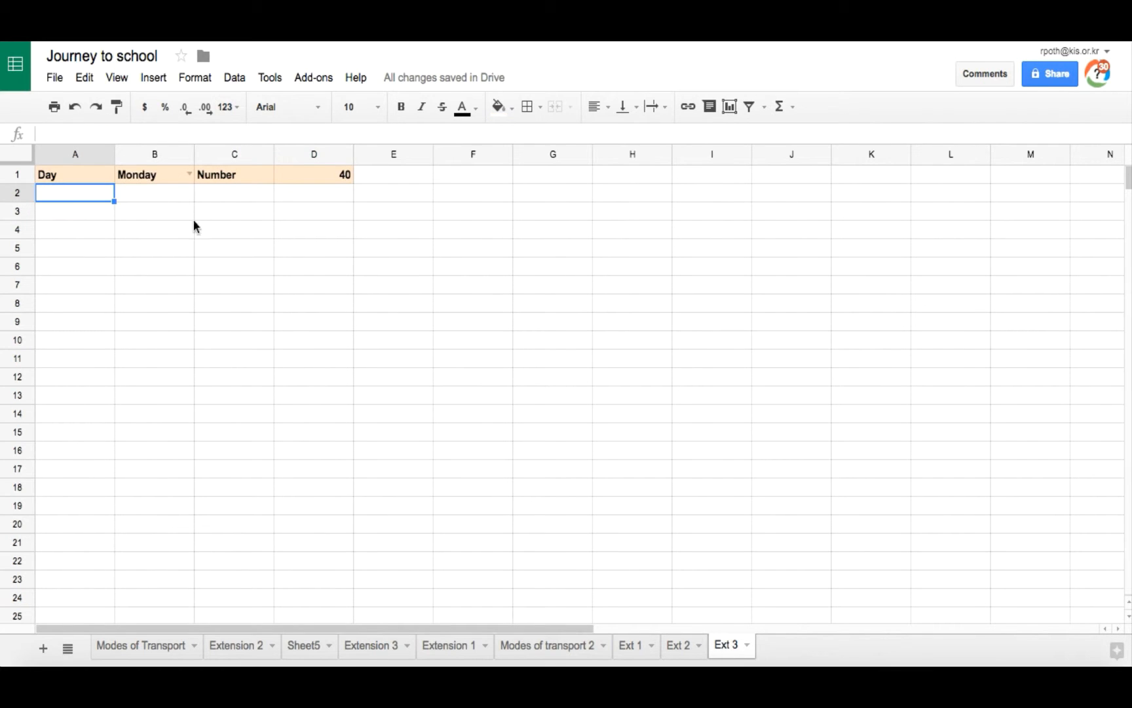
Step: Label A2 as Column and start an IF formula in B2 returning "B" when B1 equals "Monday"
{"action": "type", "text": "Column"}
{"action": "left_click", "coordinate": [156, 195]}
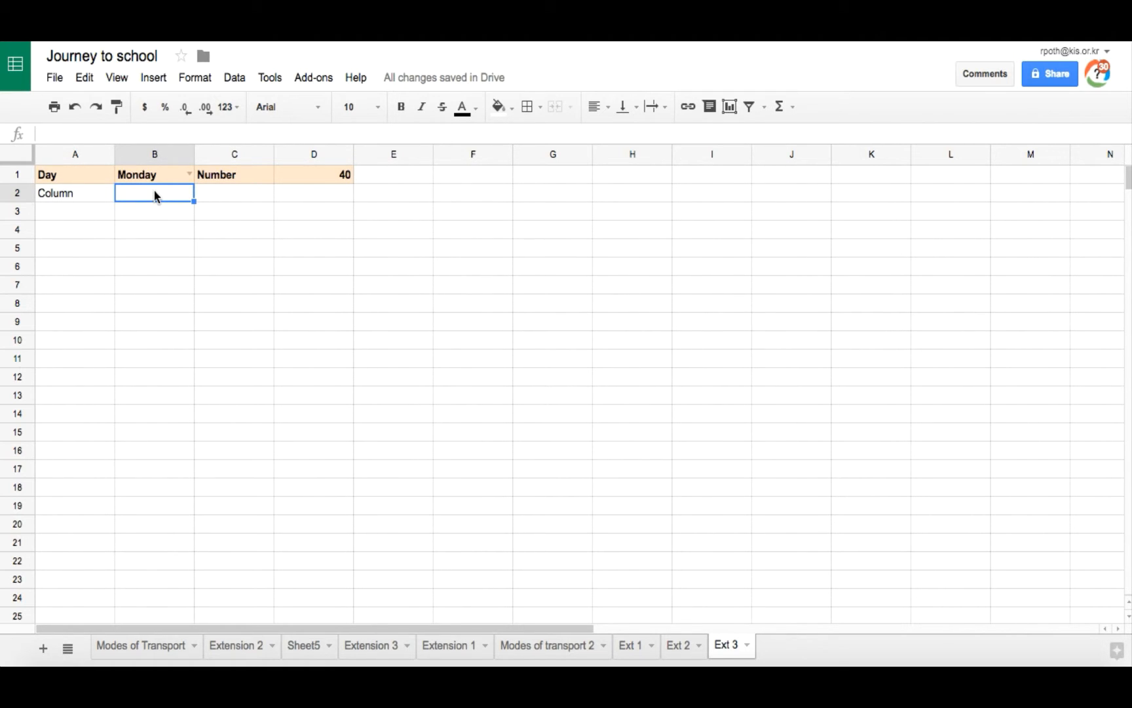
{"action": "type", "text": "=if"}
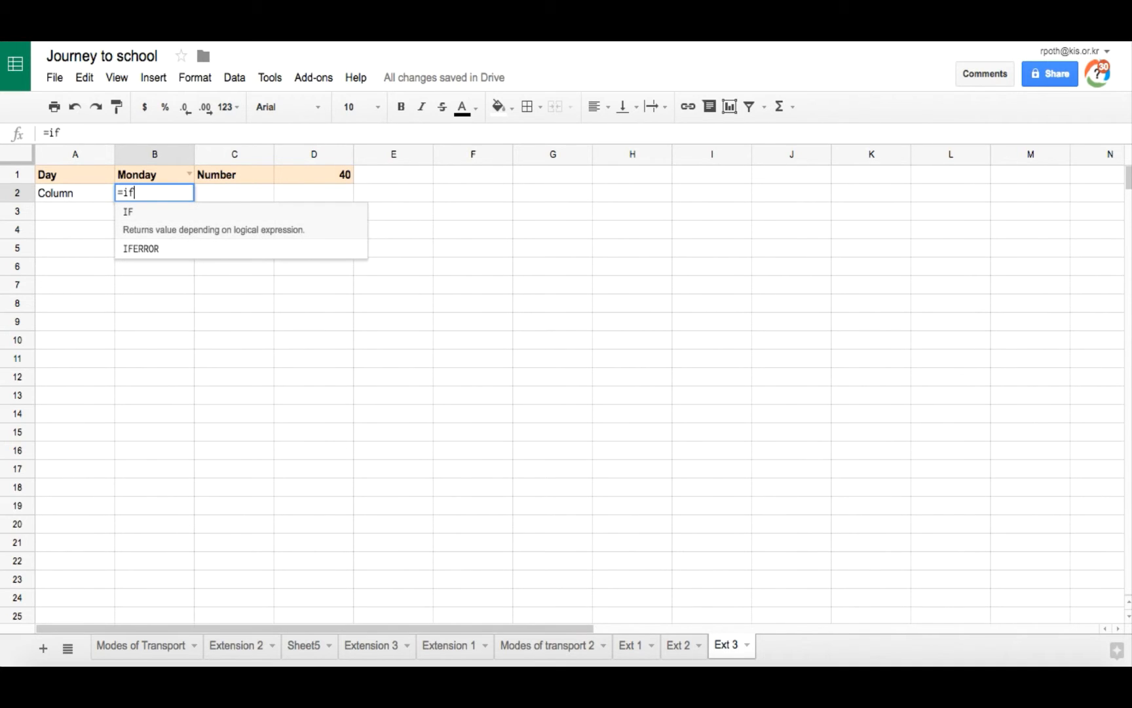
{"action": "type", "text": "("}
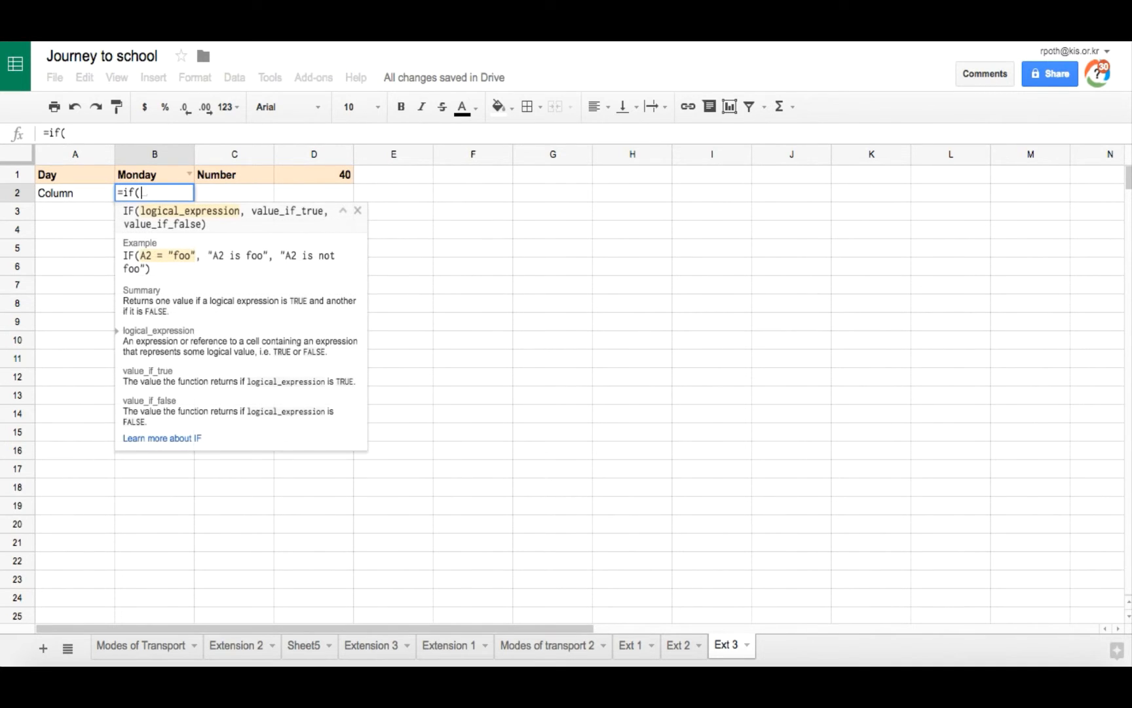
{"action": "left_click", "coordinate": [154, 179]}
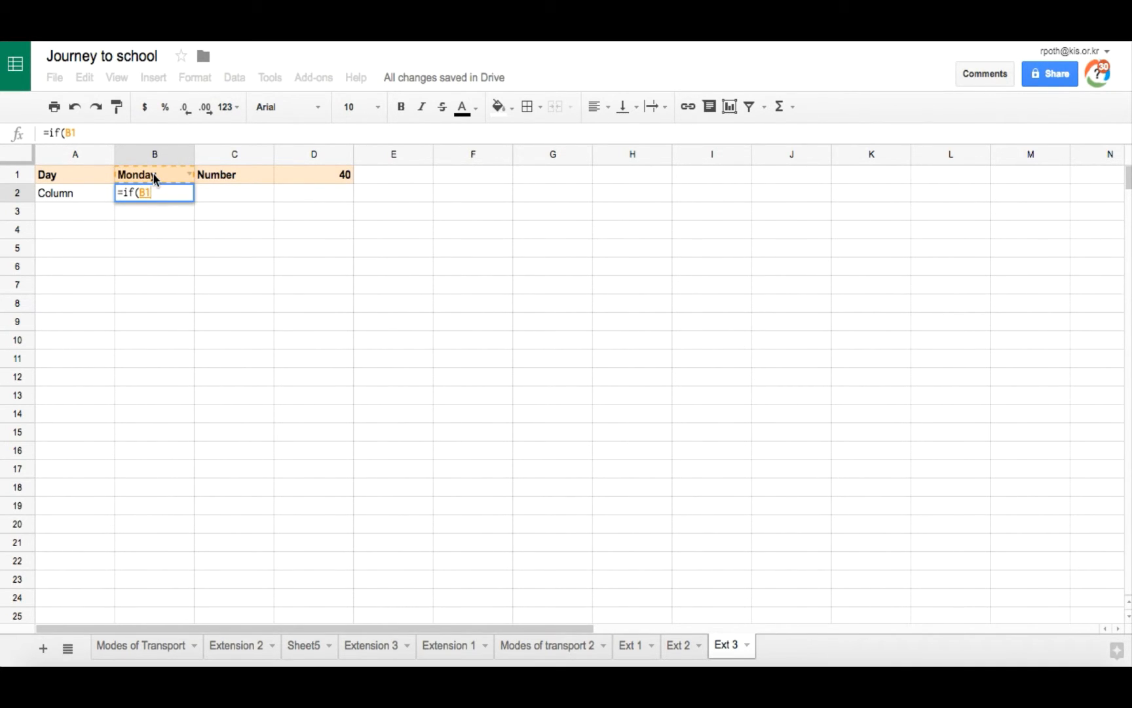
{"action": "type", "text": "=\""}
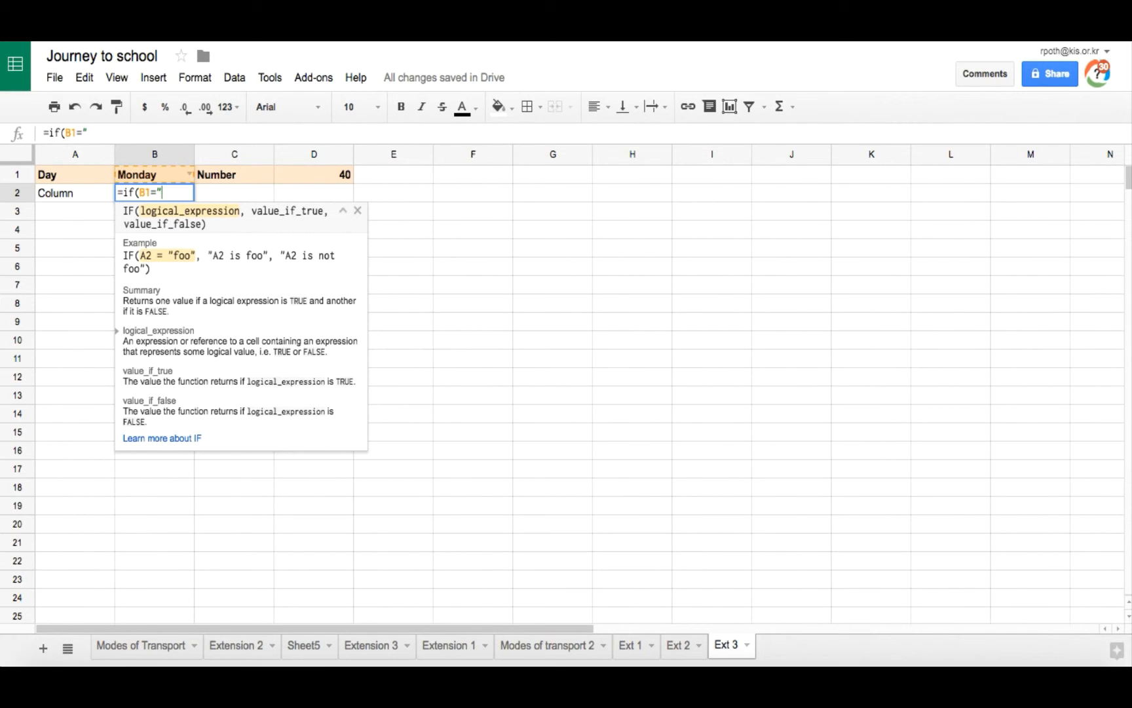
{"action": "type", "text": "Monday\", "}
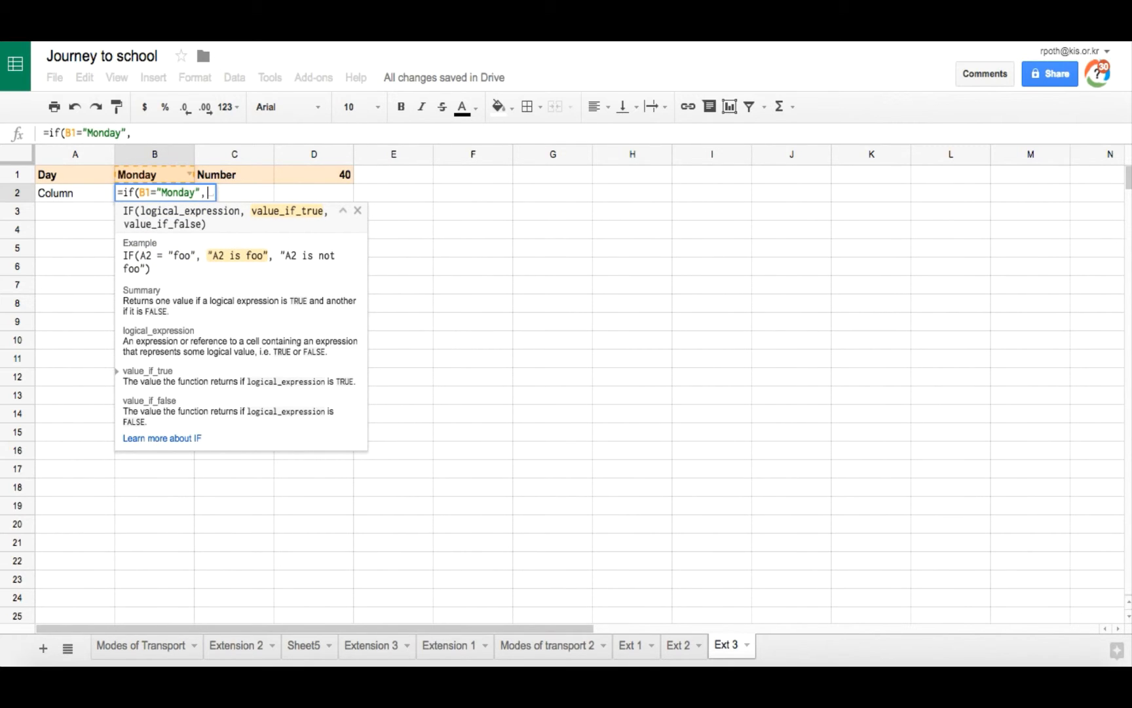
{"action": "type", "text": "\""}
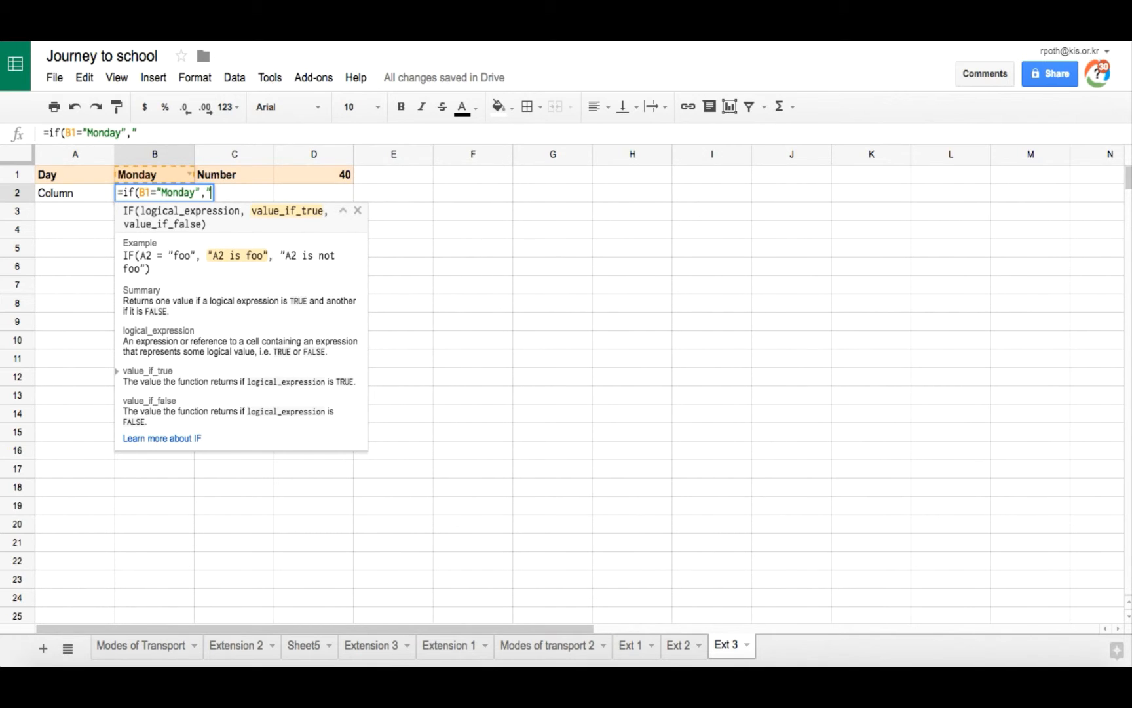
{"action": "type", "text": "B\","}
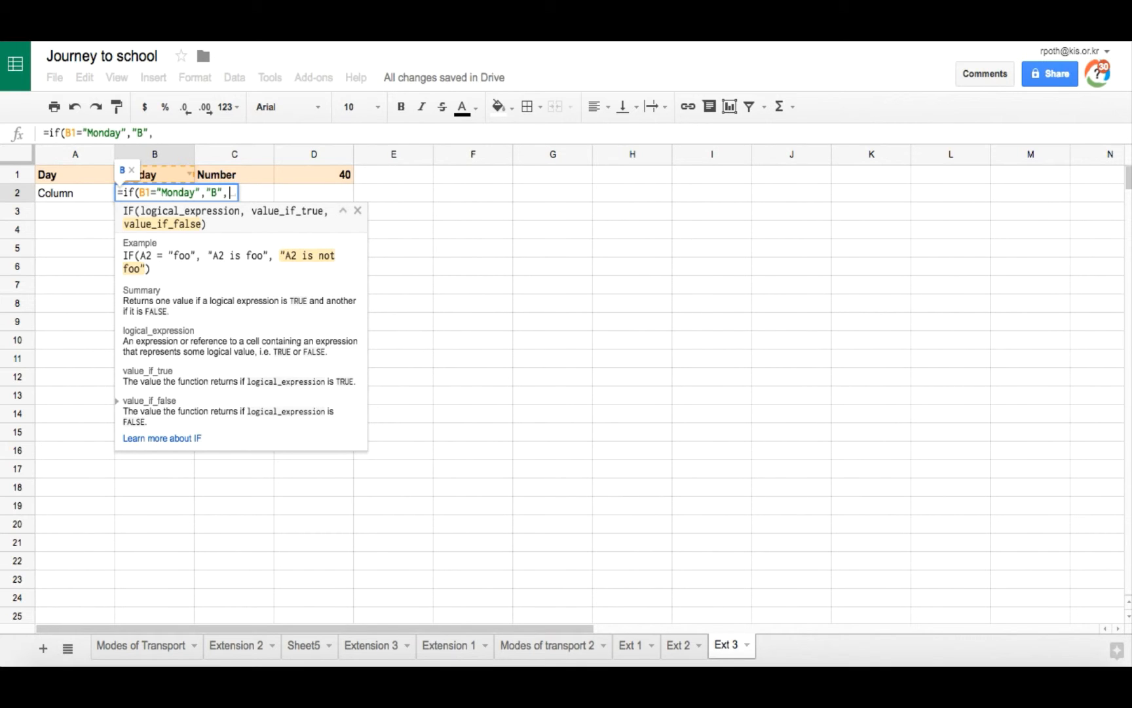
{"action": "type", "text": "if"}
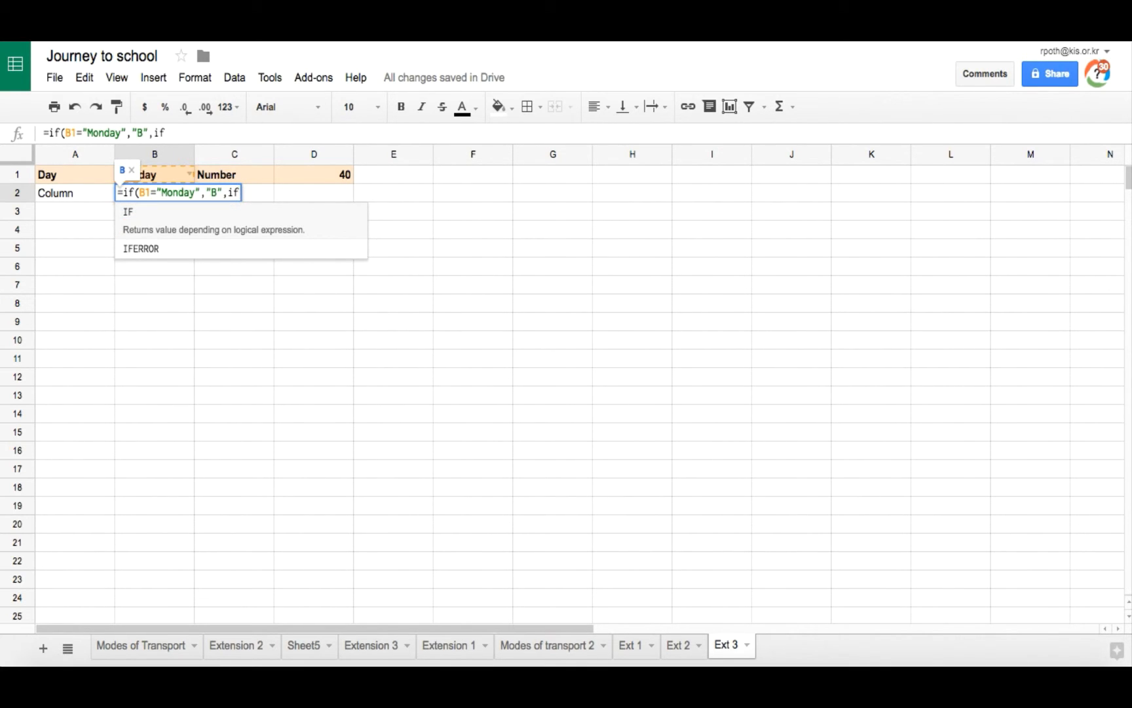
{"action": "type", "text": "(B1="}
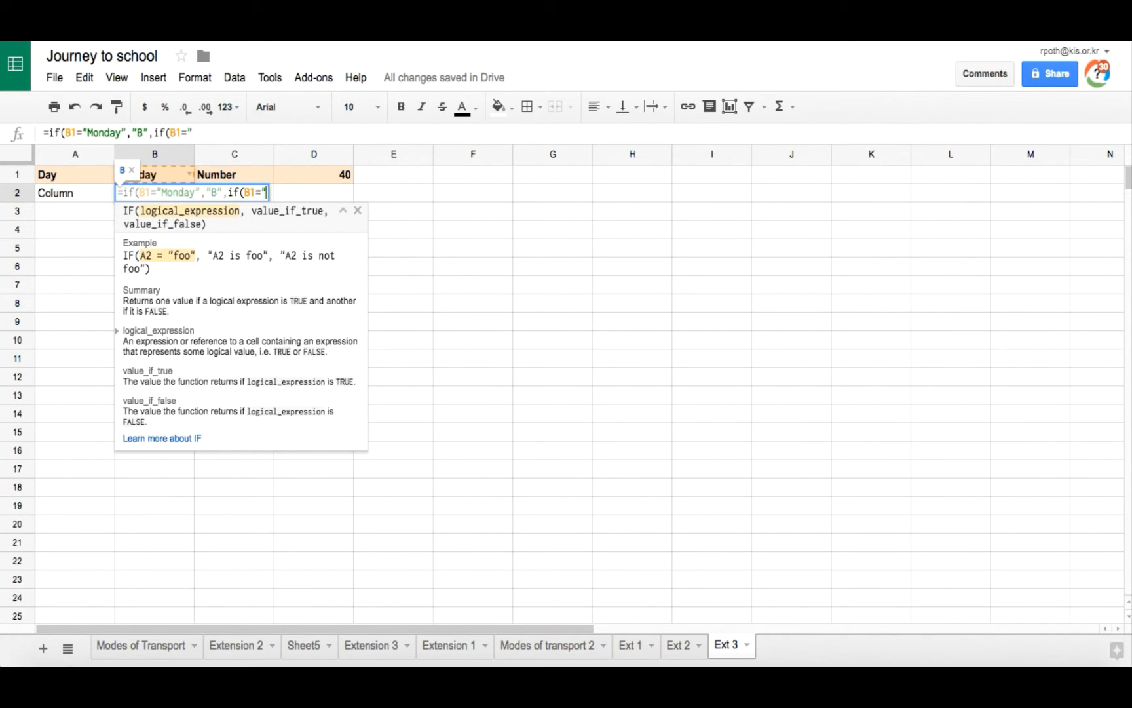
{"action": "type", "text": "\"Tue"}
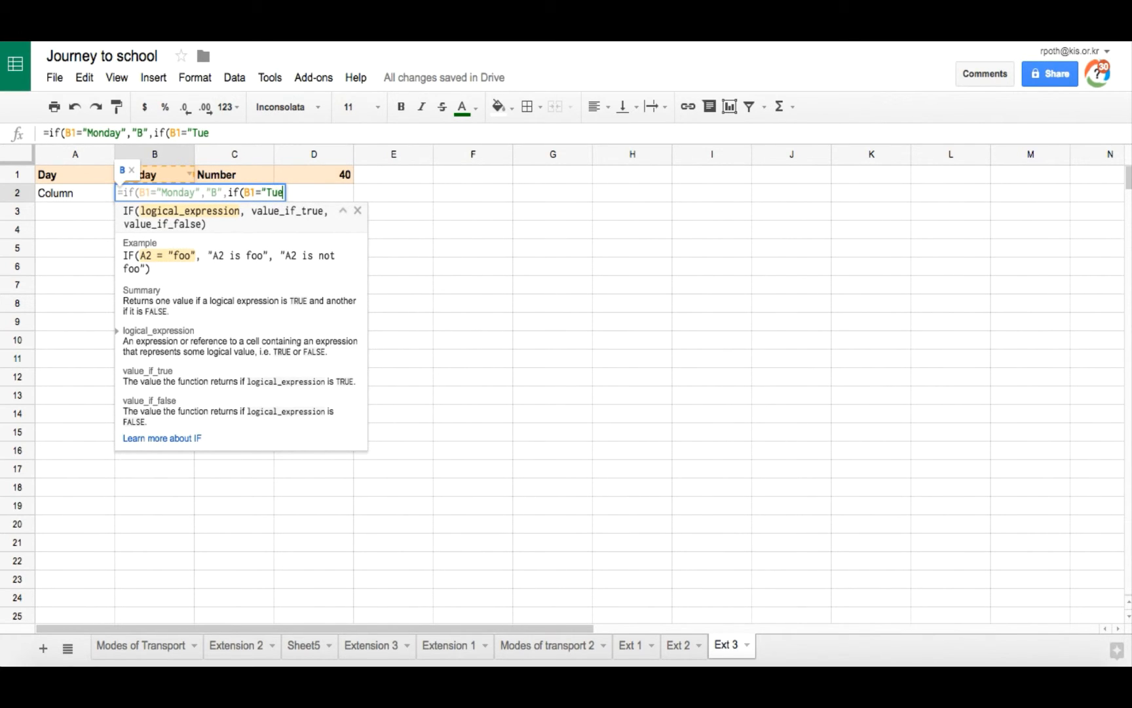
{"action": "type", "text": "sday\","}
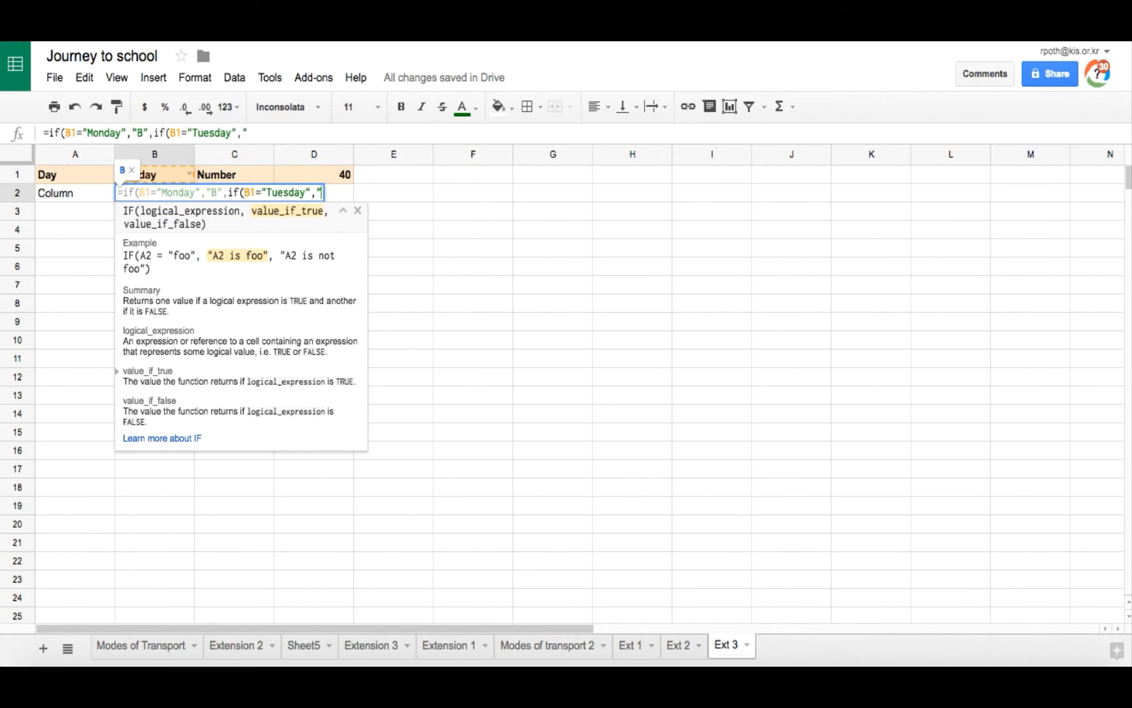
{"action": "type", "text": "\"C\",if"}
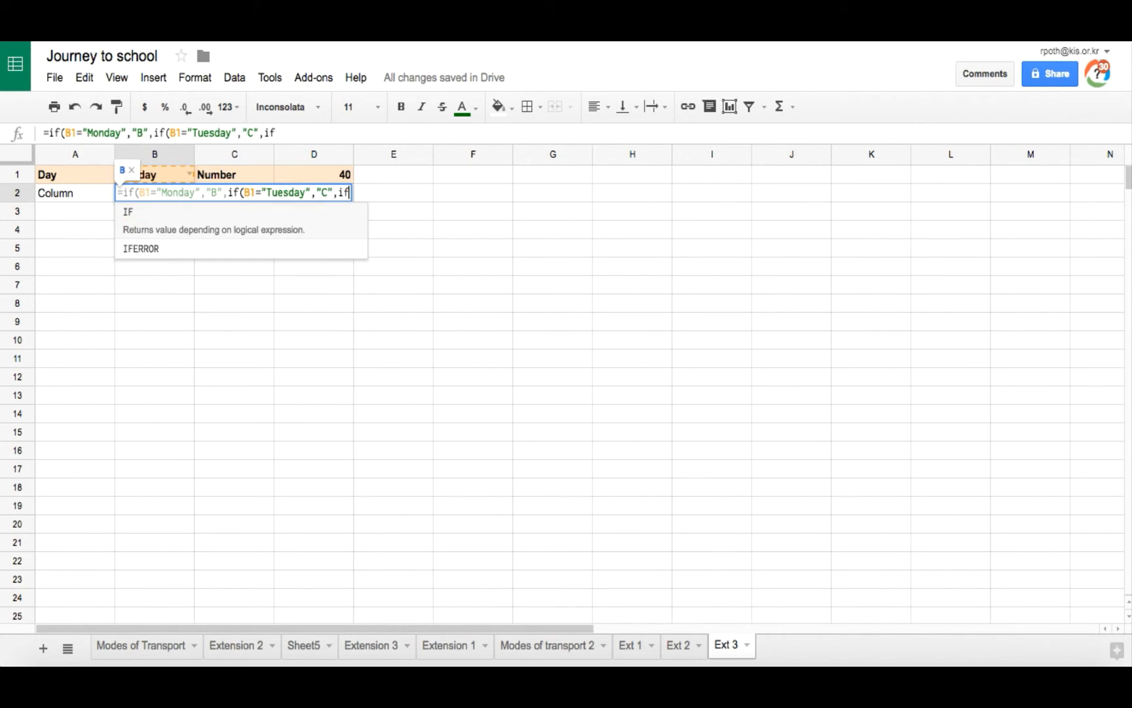
{"action": "type", "text": "(B"}
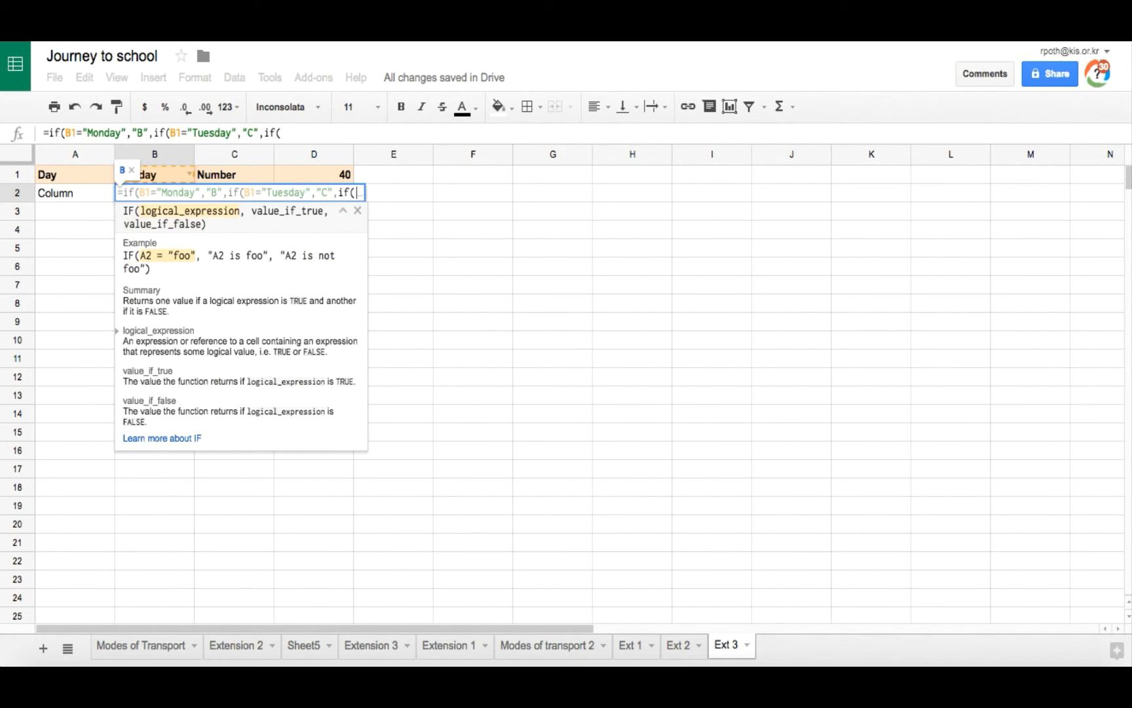
{"action": "type", "text": "1=\"W"}
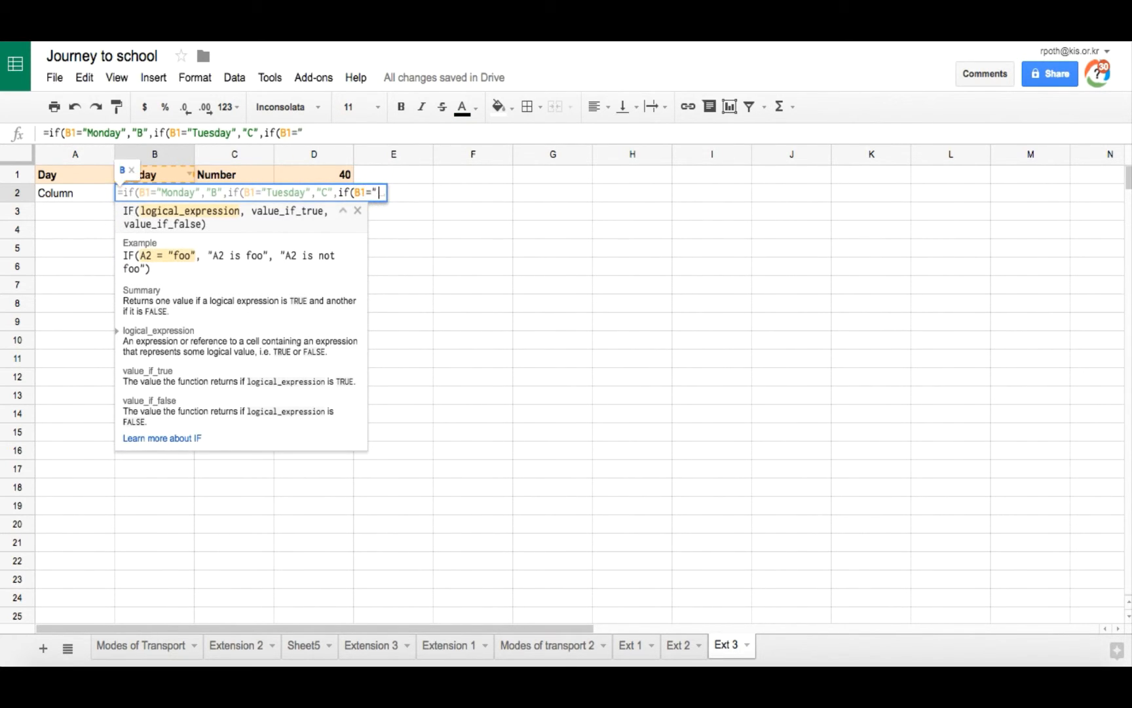
{"action": "type", "text": "ednesday\","}
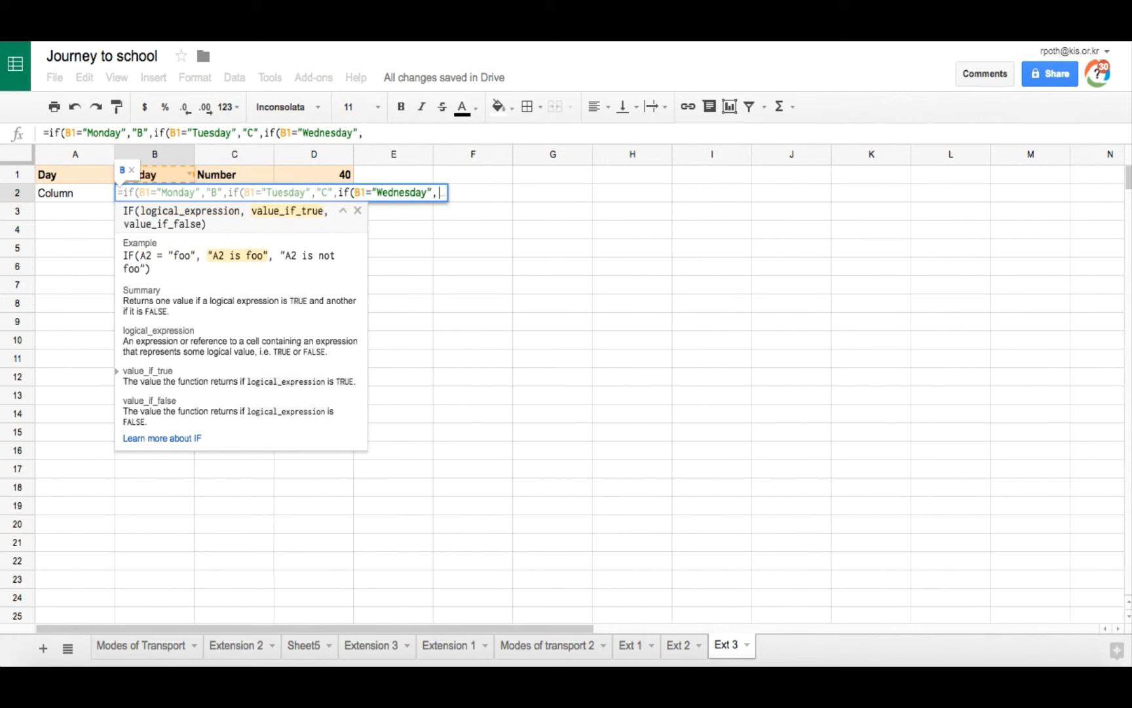
{"action": "type", "text": "\"D\"))),"}
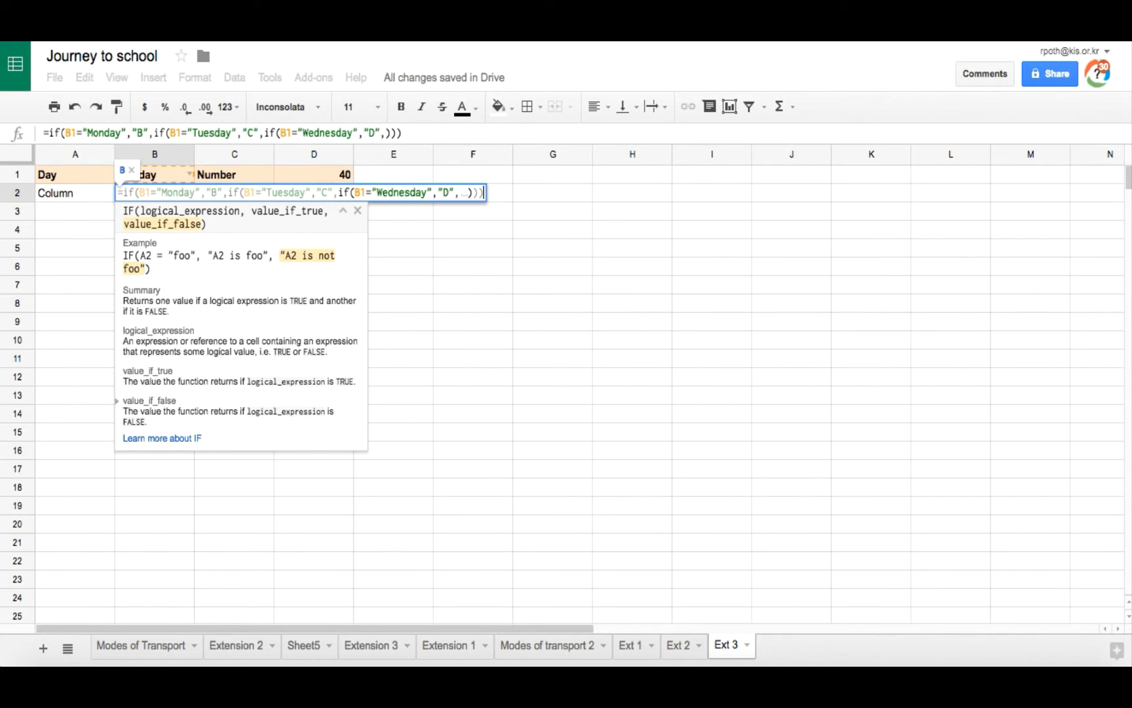
{"action": "type", "text": "if"}
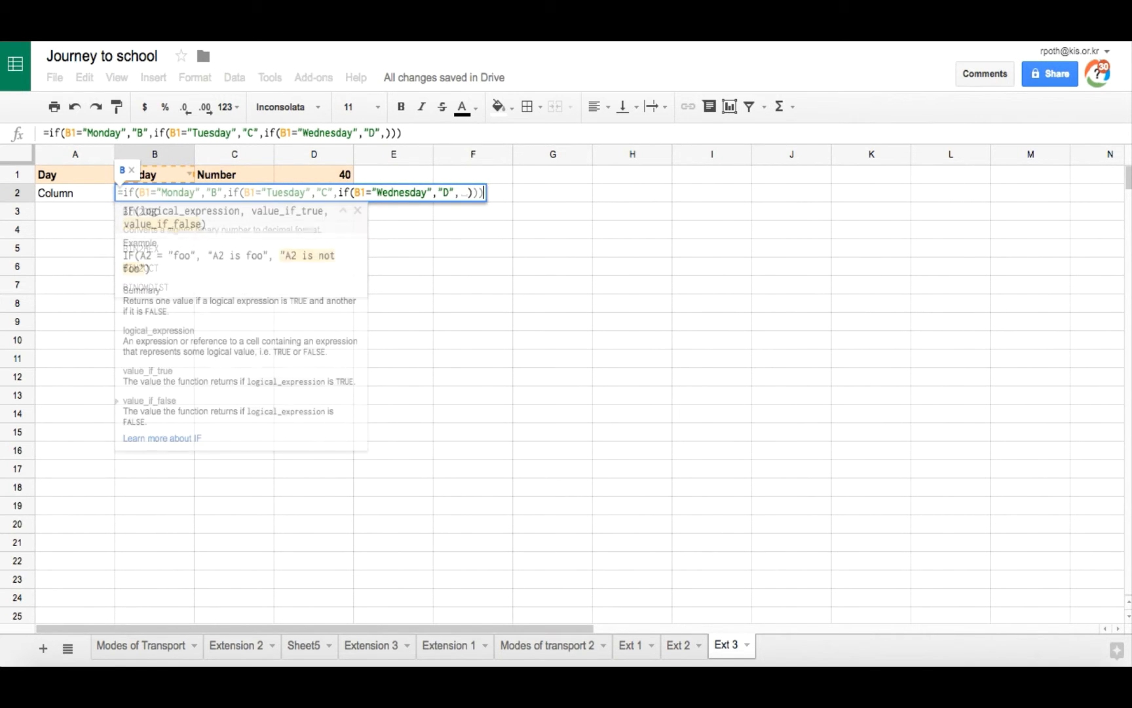
{"action": "type", "text": "(B1="}
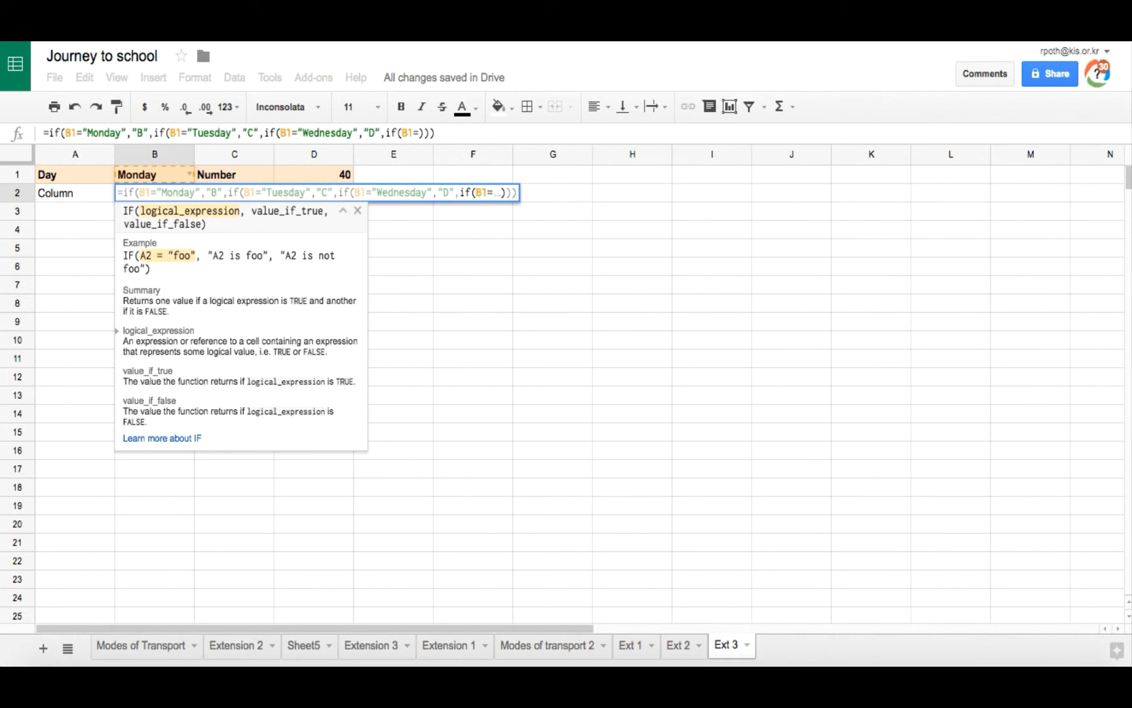
{"action": "type", "text": "\"Thursday\""}
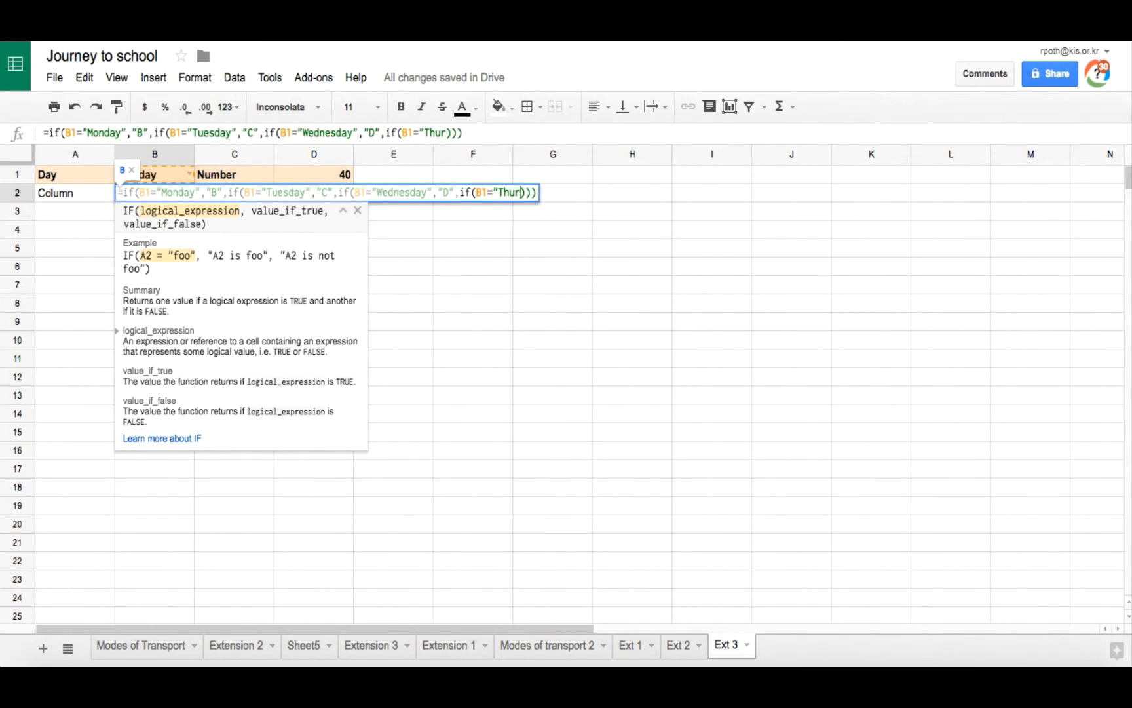
{"action": "type", "text": "\""}
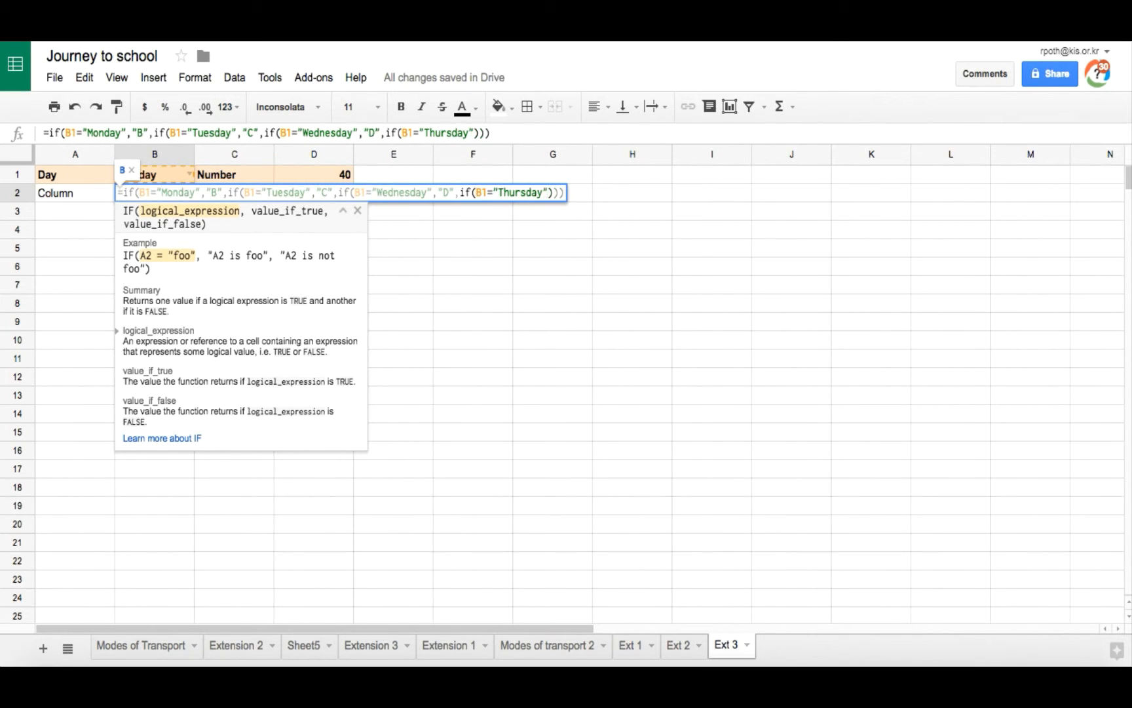
{"action": "type", "text": ",\"E\""}
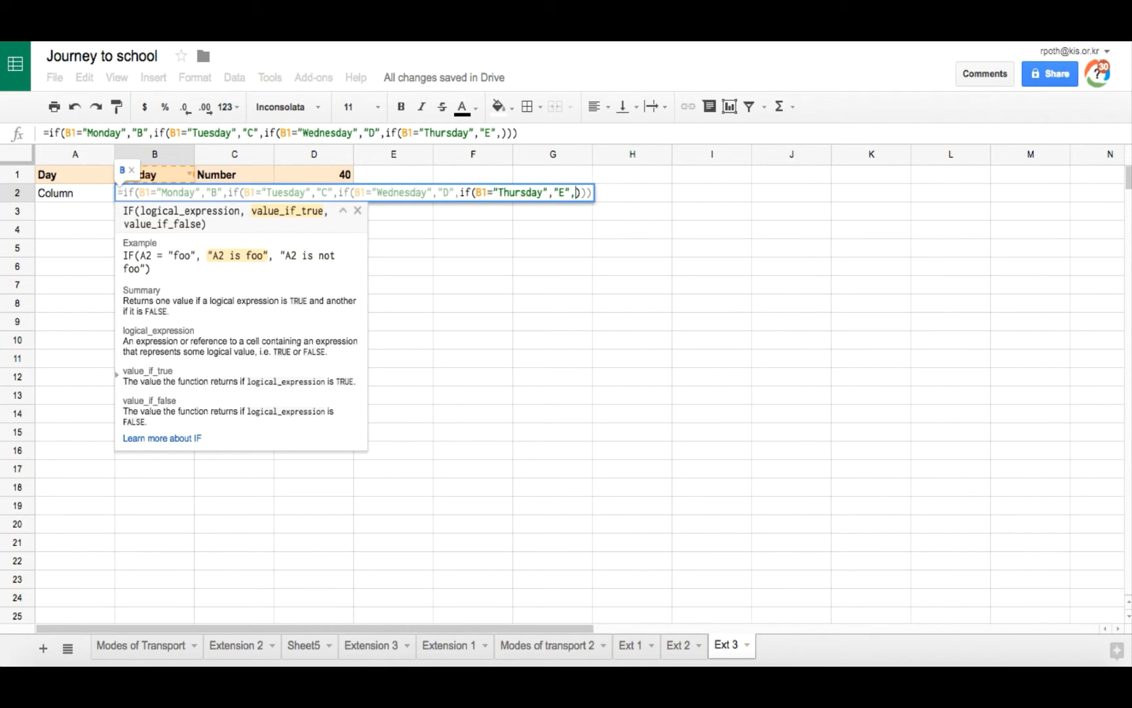
Step: Add a nested condition returning "E" for Thursday with "F" as the final fallback, and confirm the formula
{"action": "type", "text": ",\"F\"\""}
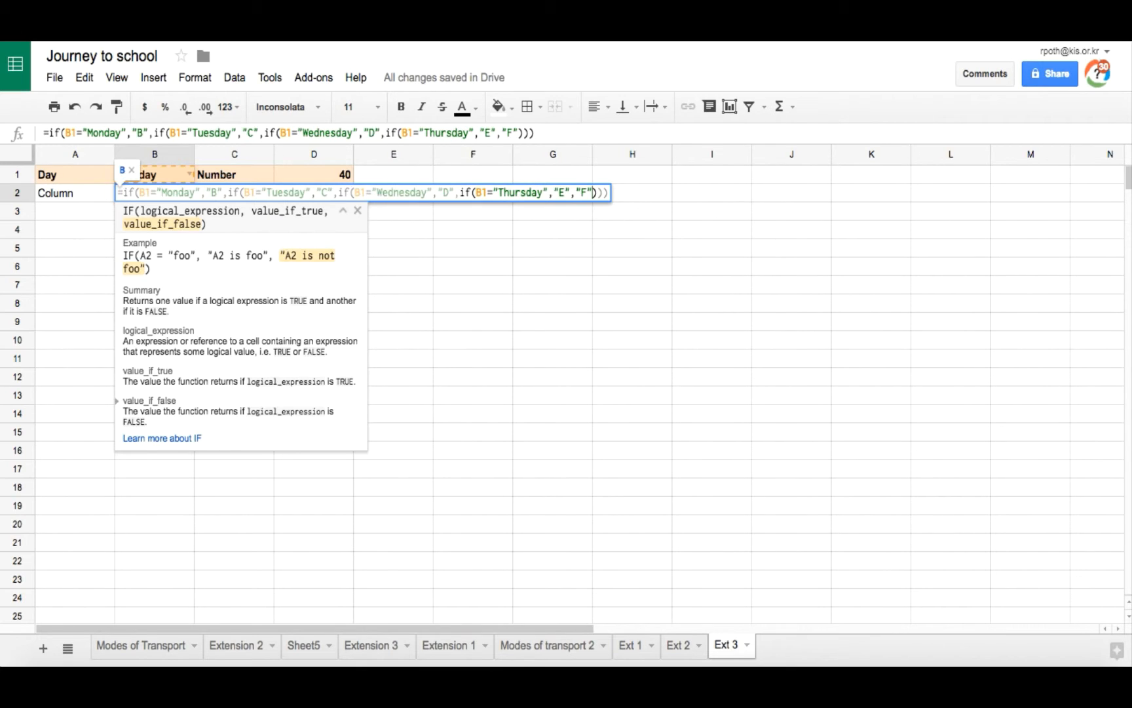
{"action": "key", "text": "Return"}
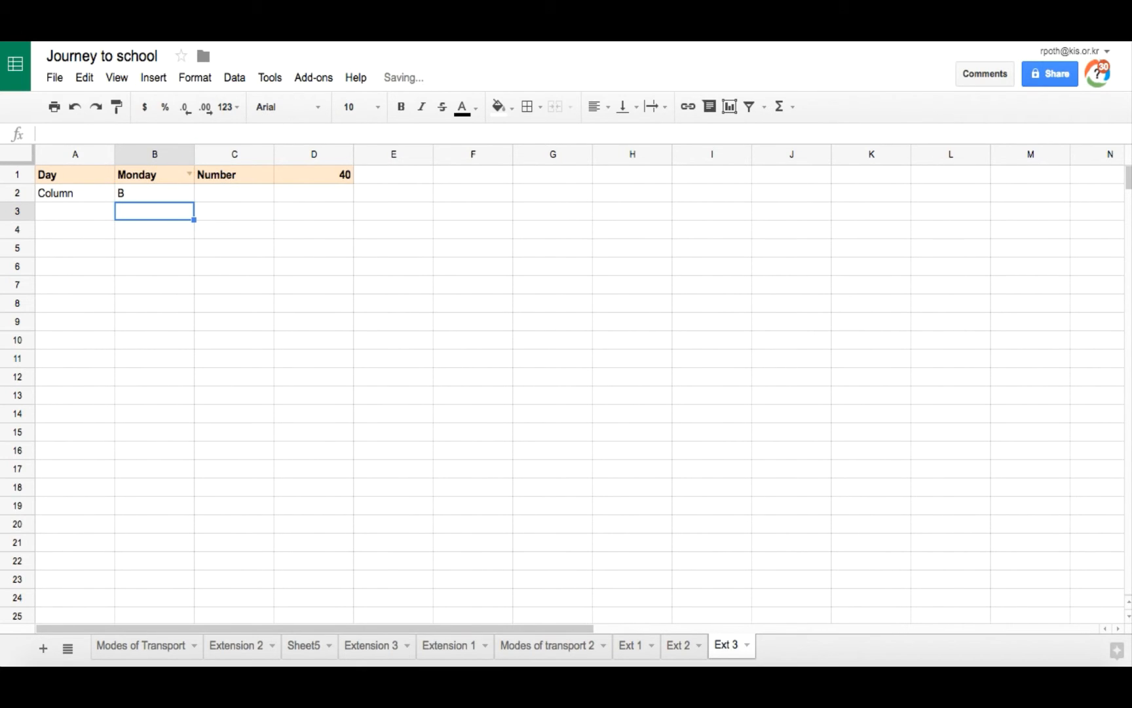
Step: Test the formula by switching B1's day through Wednesday, Thursday, Friday and ending on Tuesday
{"action": "left_click", "coordinate": [189, 174]}
{"action": "left_click", "coordinate": [168, 241]}
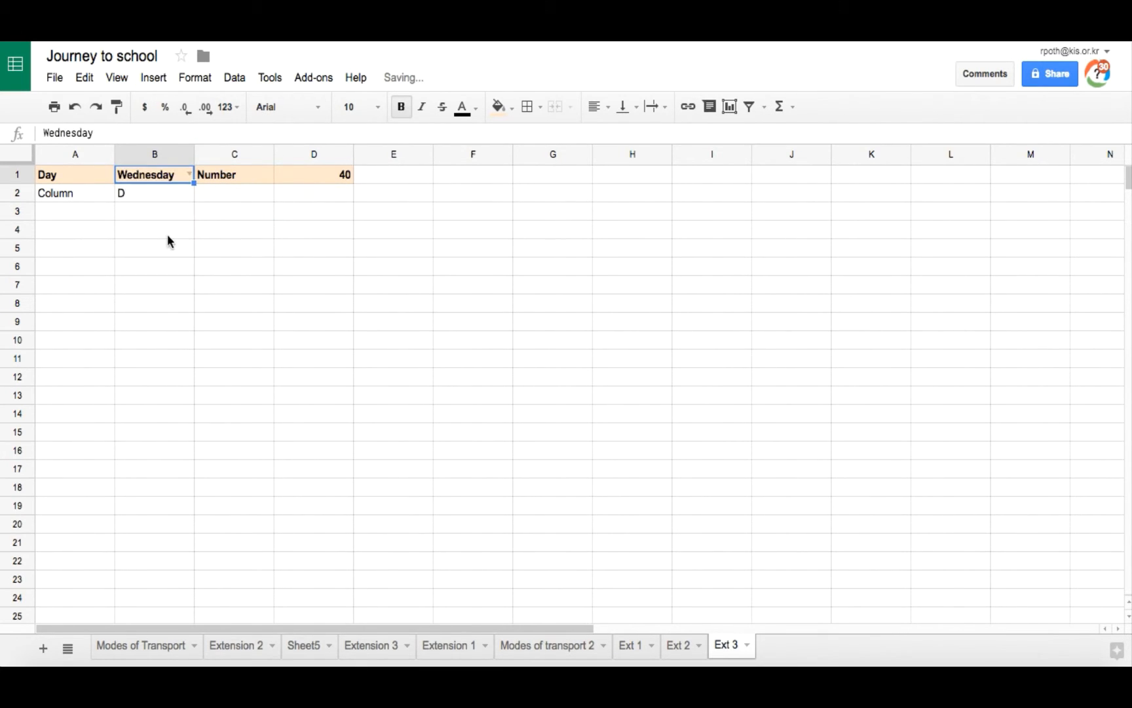
{"action": "left_click", "coordinate": [188, 174]}
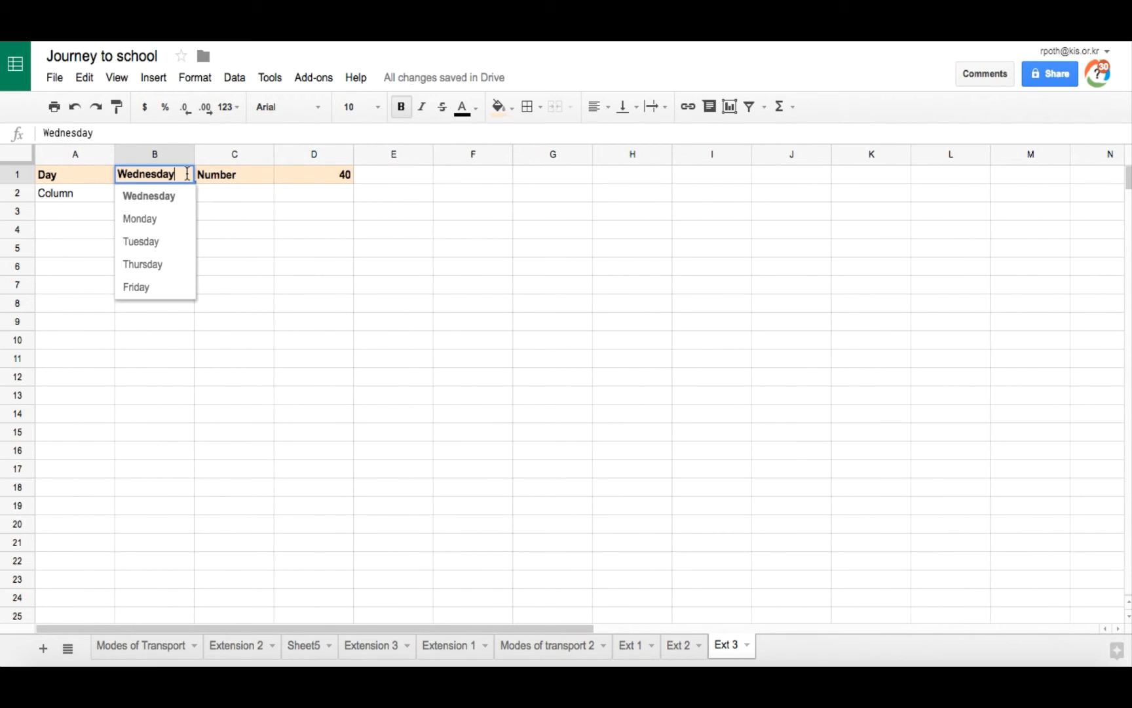
{"action": "left_click", "coordinate": [169, 265]}
{"action": "left_click", "coordinate": [189, 174]}
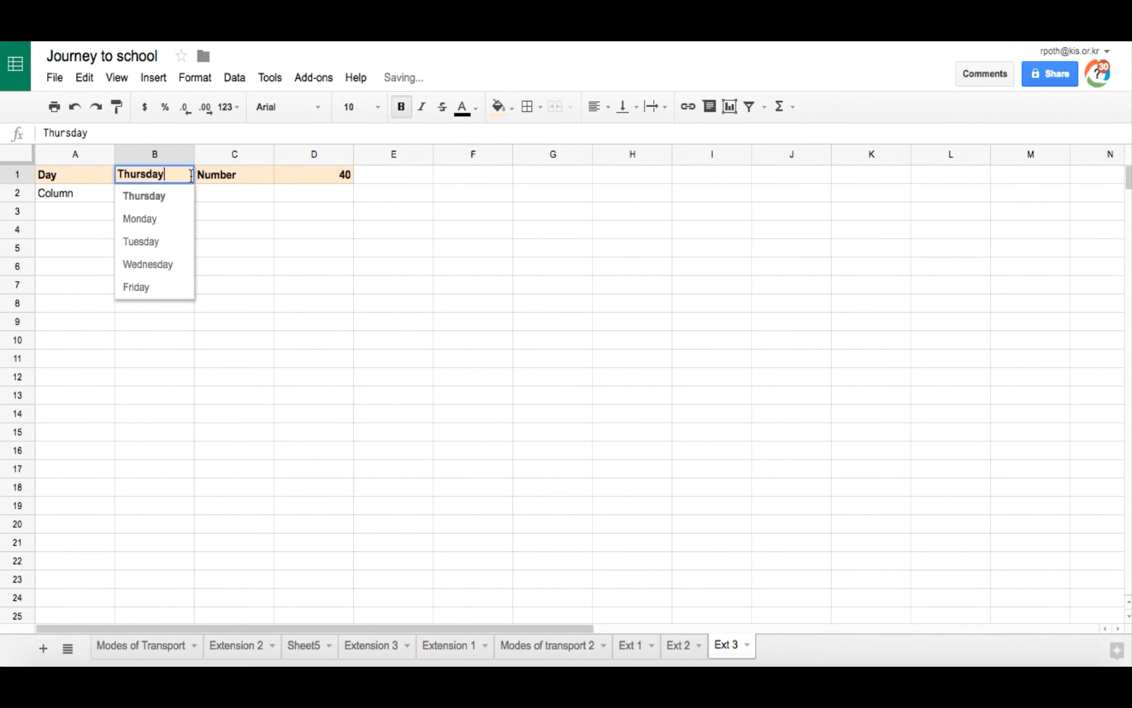
{"action": "left_click", "coordinate": [173, 286]}
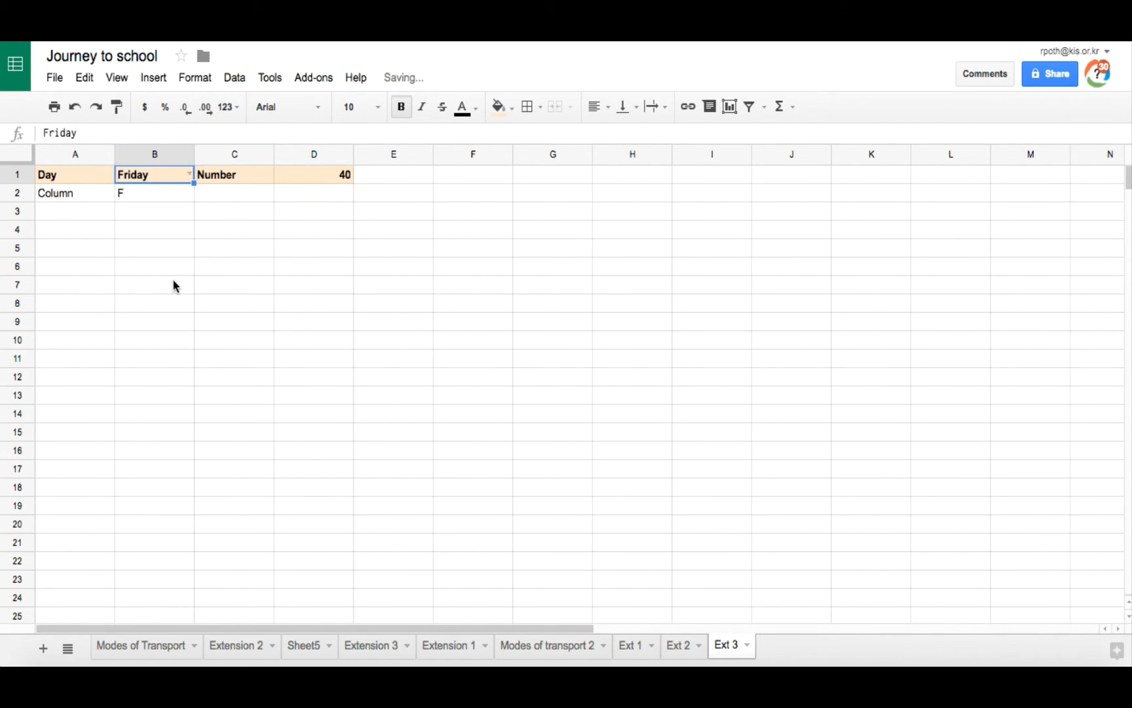
{"action": "left_click", "coordinate": [188, 174]}
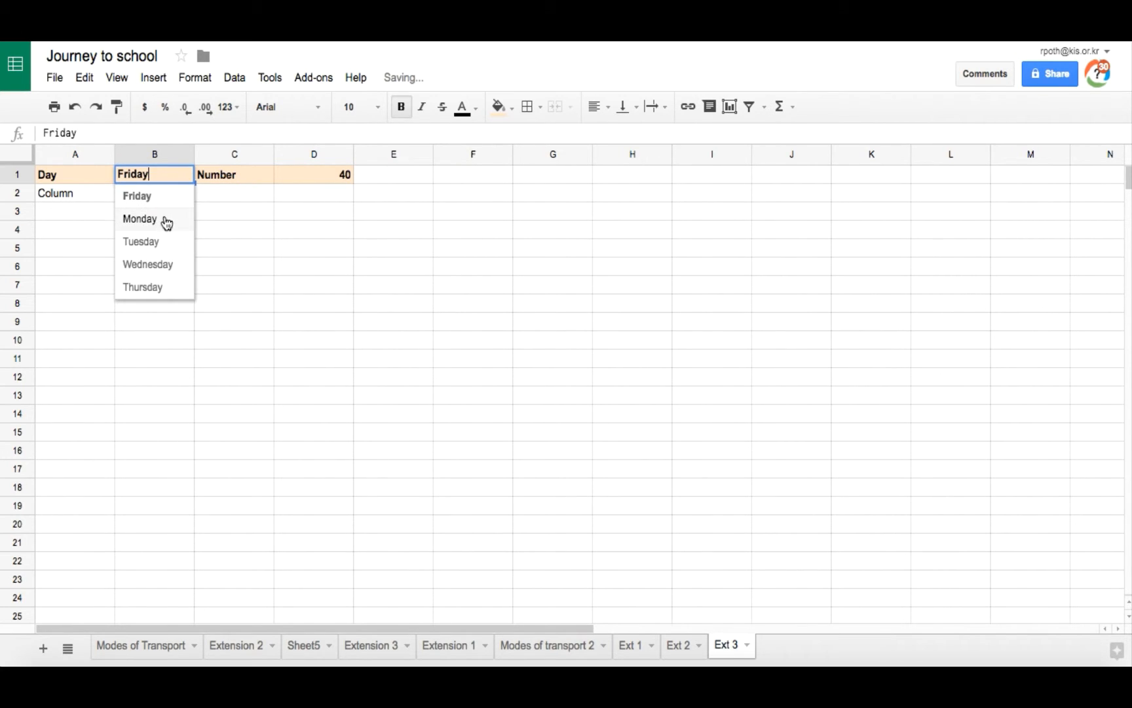
{"action": "left_click", "coordinate": [163, 243]}
{"action": "left_click", "coordinate": [190, 175]}
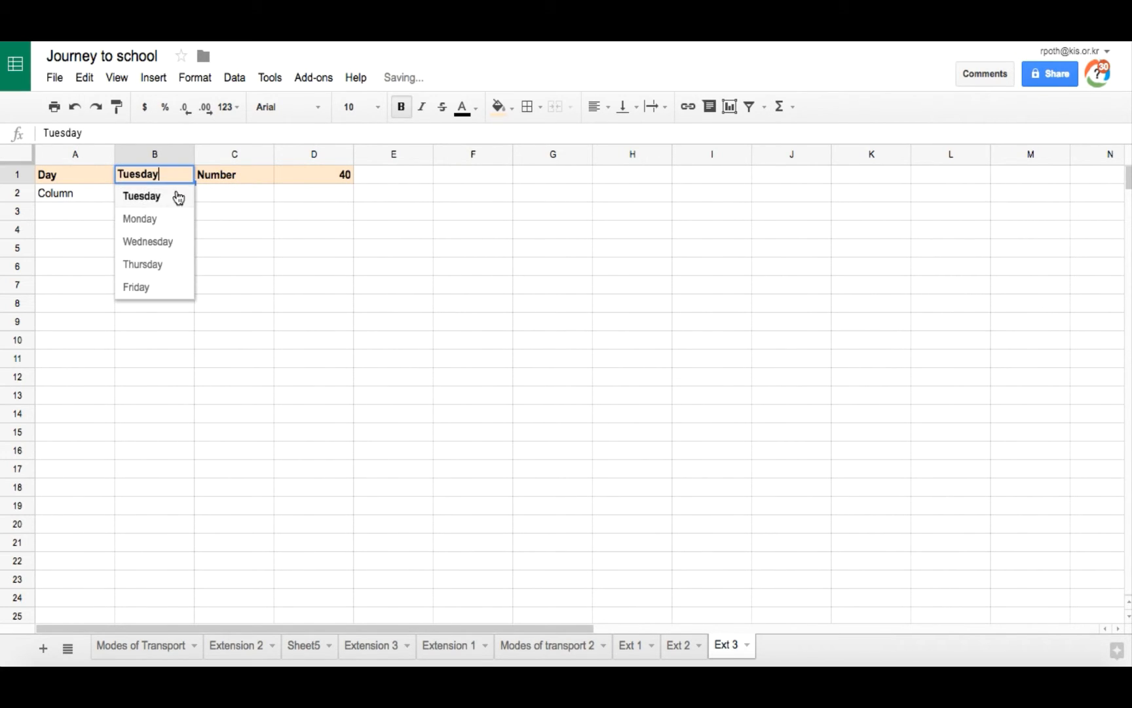
{"action": "left_click", "coordinate": [173, 198]}
Step: Give cells A2 and B2 a light blue fill and bold text
{"action": "left_click_drag", "start_coordinate": [89, 194], "coordinate": [149, 191]}
{"action": "left_click", "coordinate": [511, 107]}
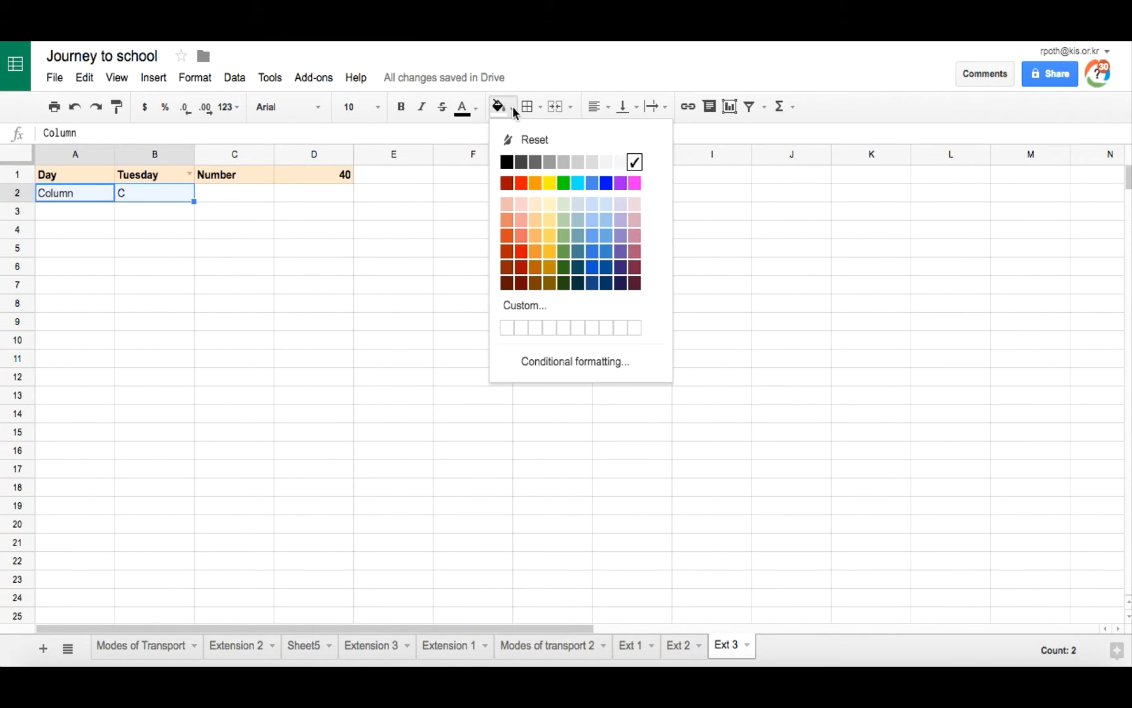
{"action": "left_click", "coordinate": [592, 206]}
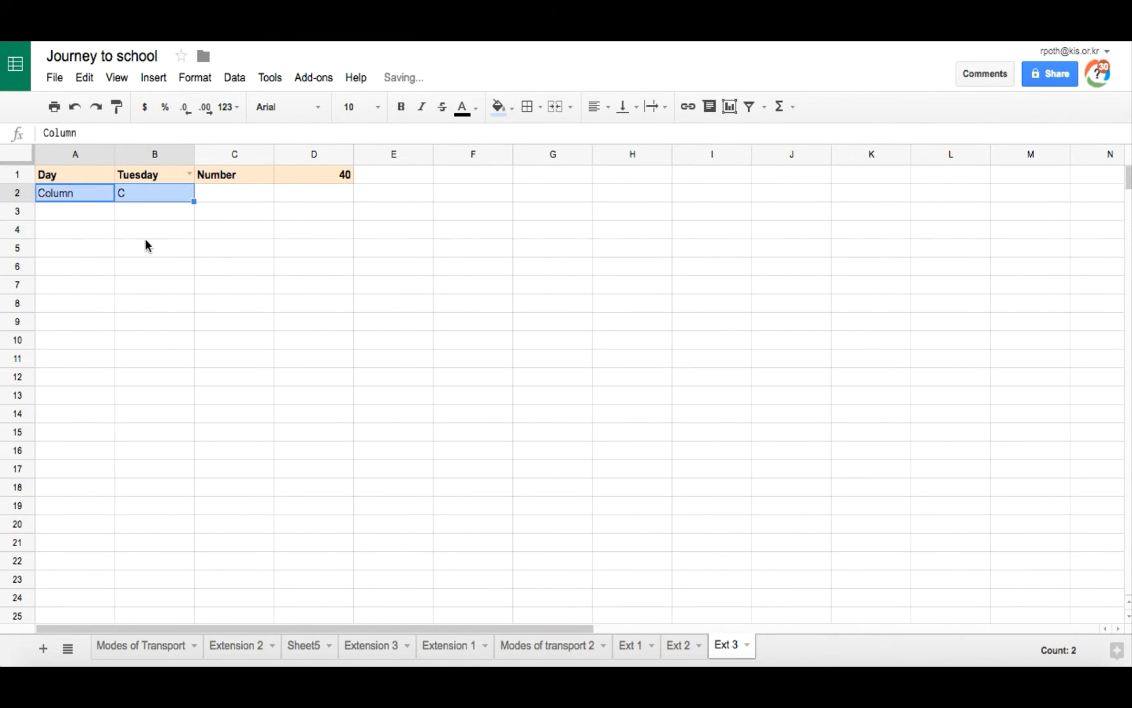
{"action": "left_click", "coordinate": [399, 108]}
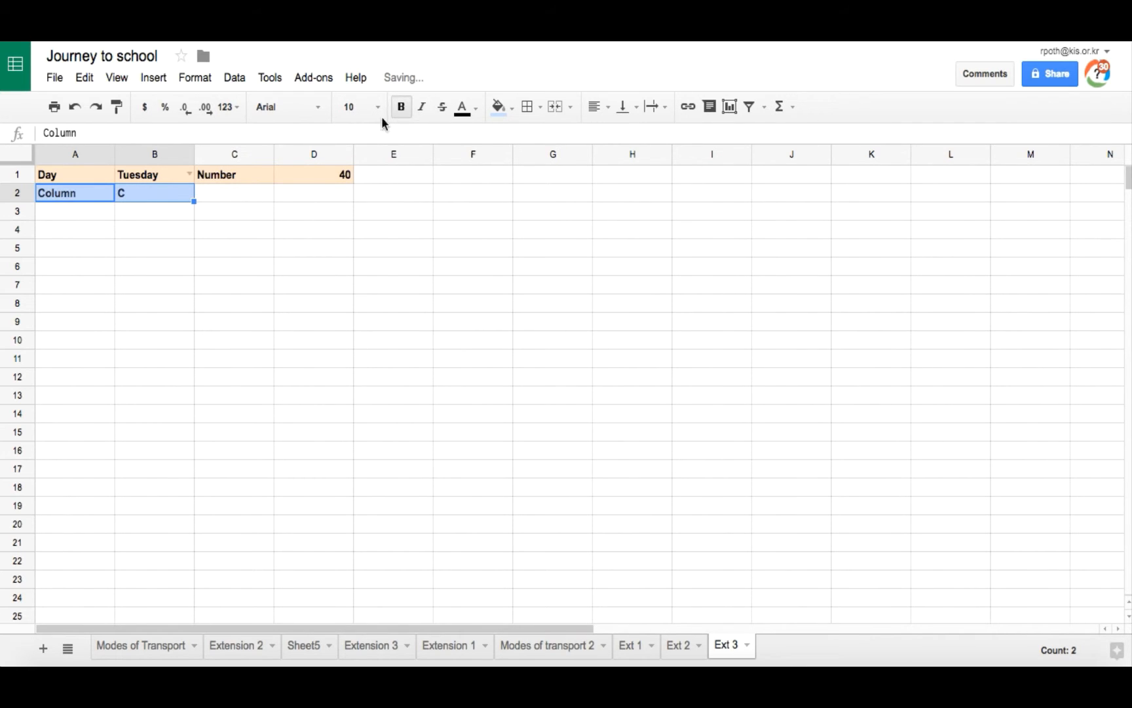
{"action": "left_click", "coordinate": [55, 209]}
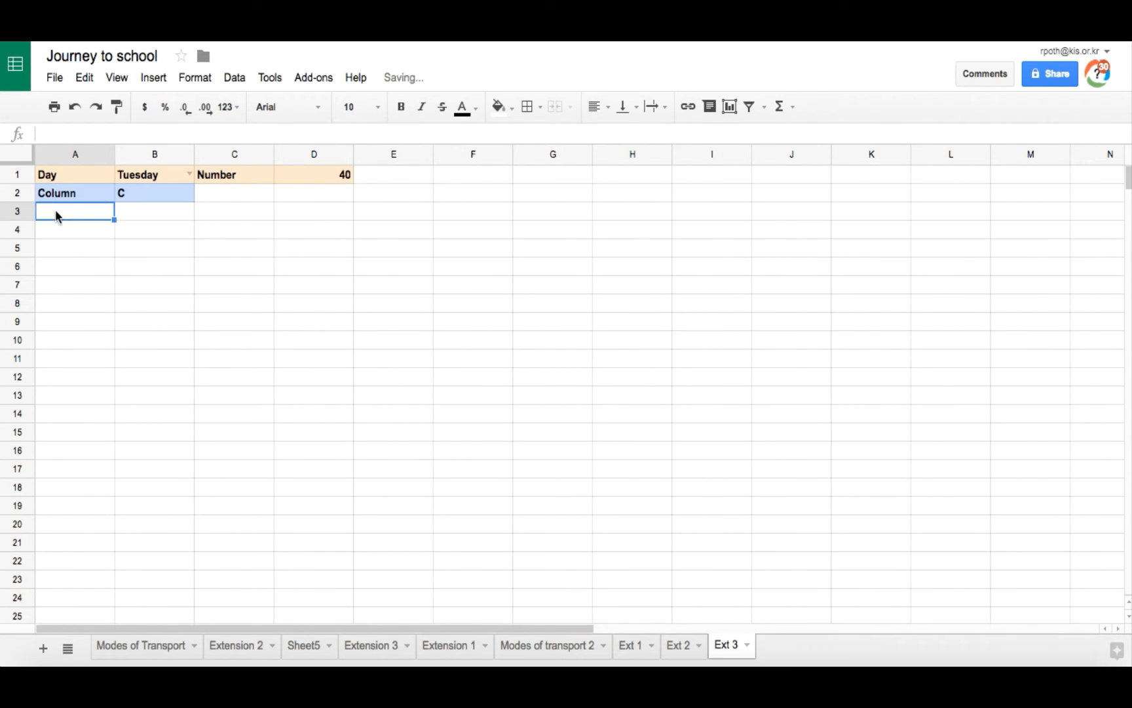
Step: Compare the Extension 3 sheet's layout and return to Ext 3
{"action": "left_click", "coordinate": [380, 646]}
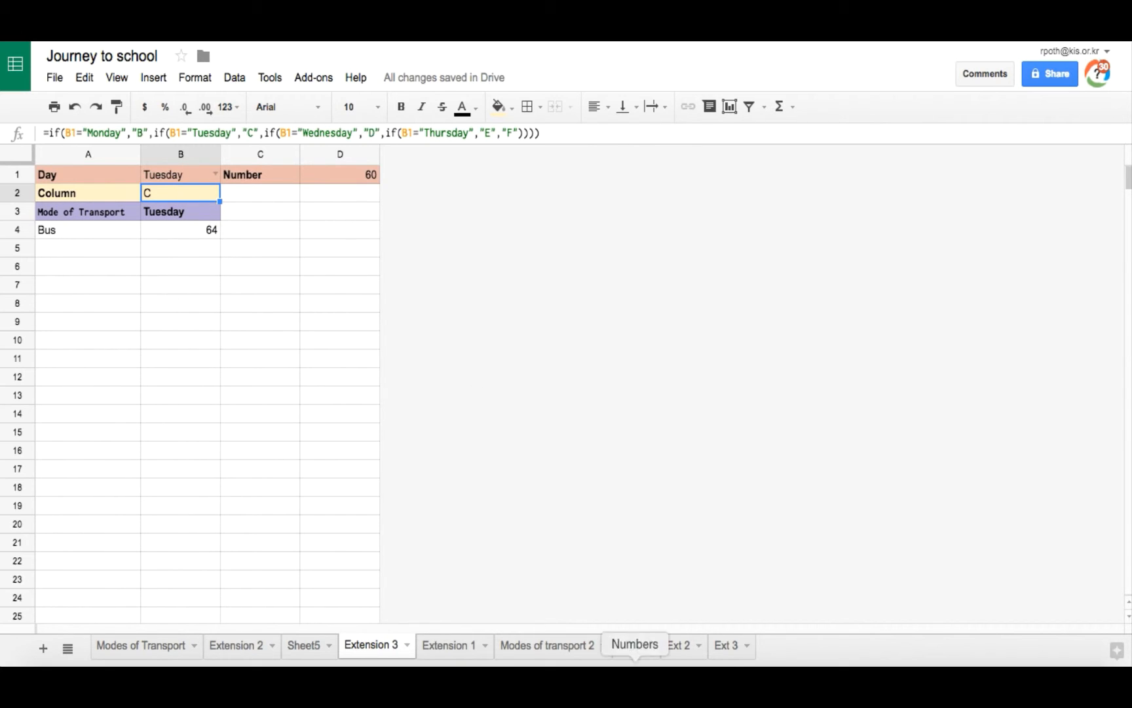
{"action": "left_click", "coordinate": [81, 217]}
{"action": "left_click", "coordinate": [726, 644]}
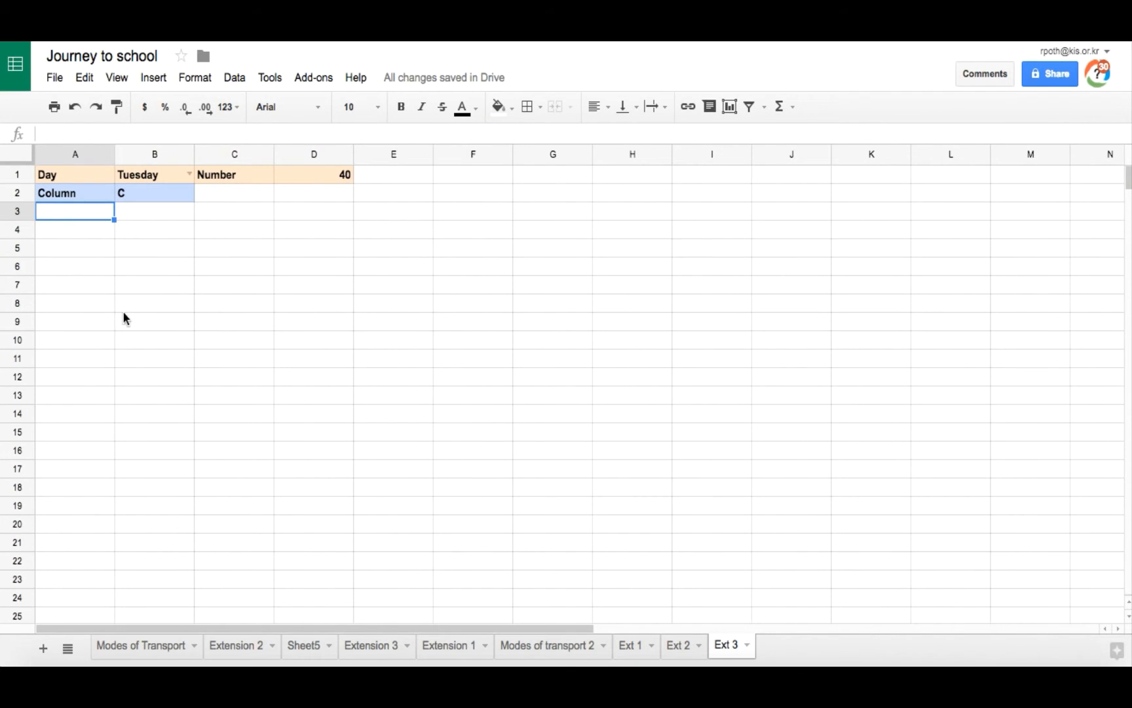
Step: Enter a QUERY formula in A3 taking columns A to G of the Modes of transport 2 sheet
{"action": "type", "text": "="}
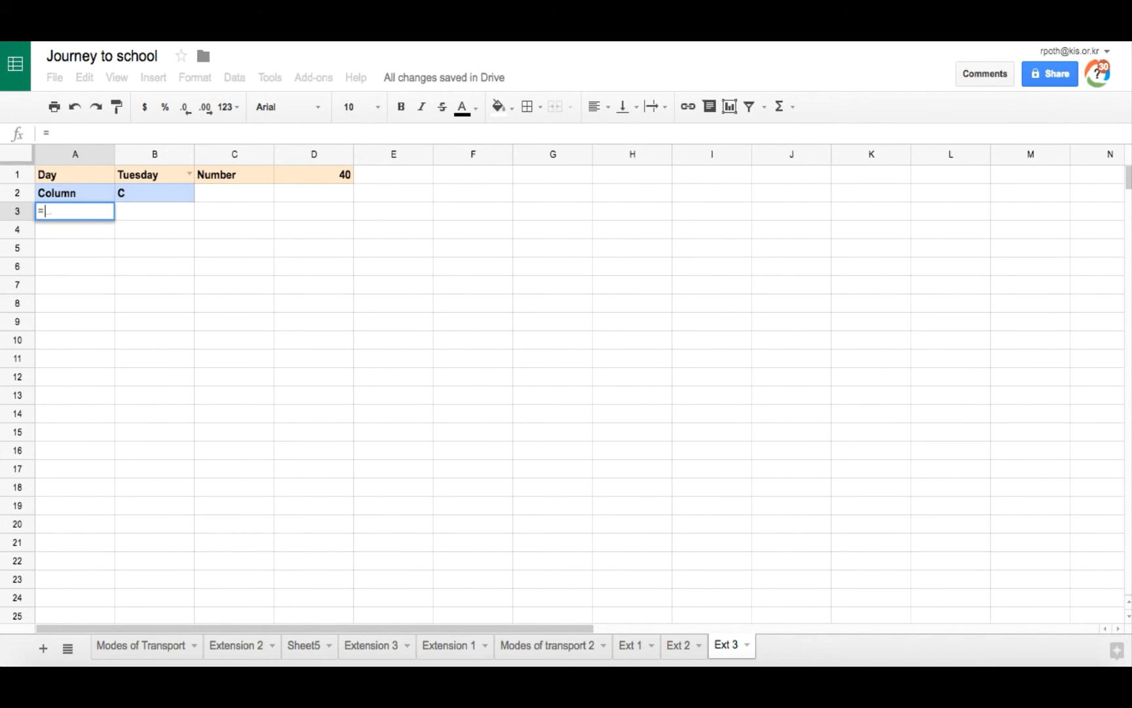
{"action": "type", "text": "query("}
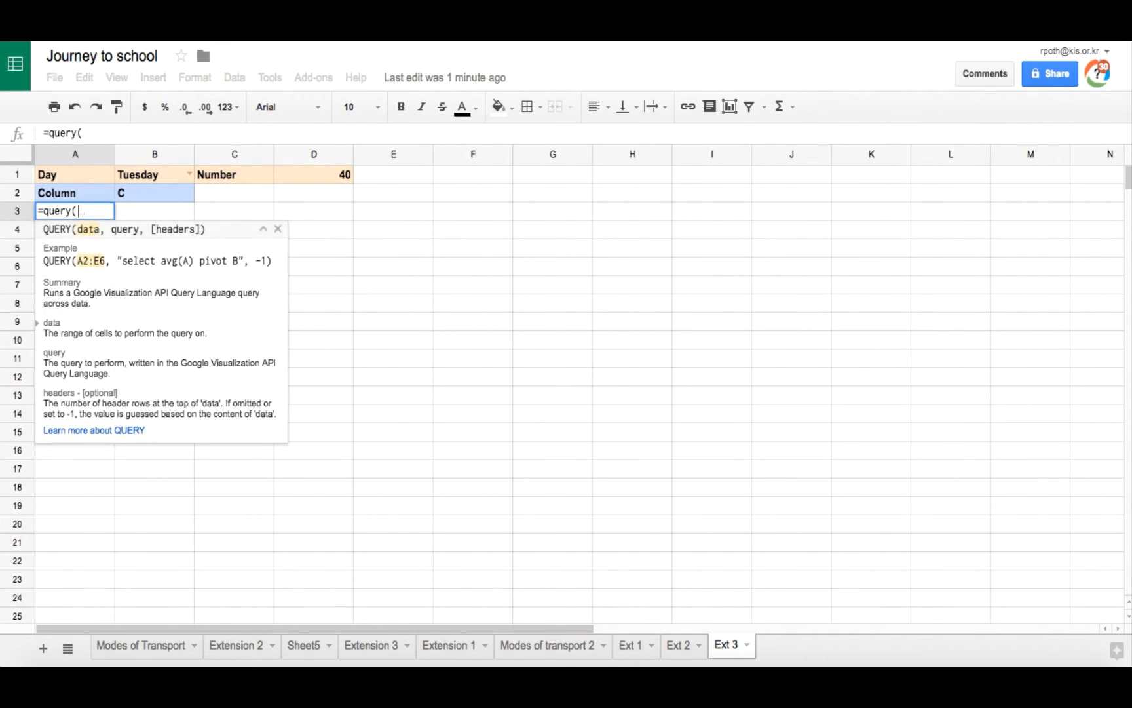
{"action": "left_click", "coordinate": [558, 648]}
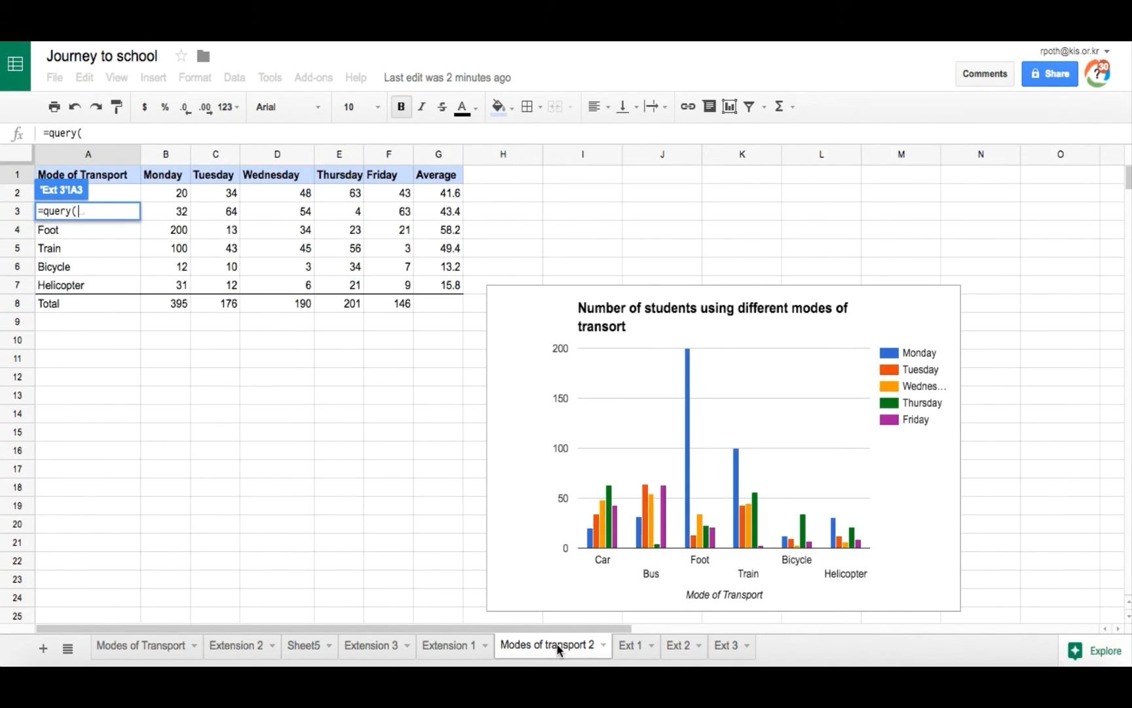
{"action": "left_click", "coordinate": [83, 155]}
{"action": "left_click", "coordinate": [435, 155], "text": "shift"}
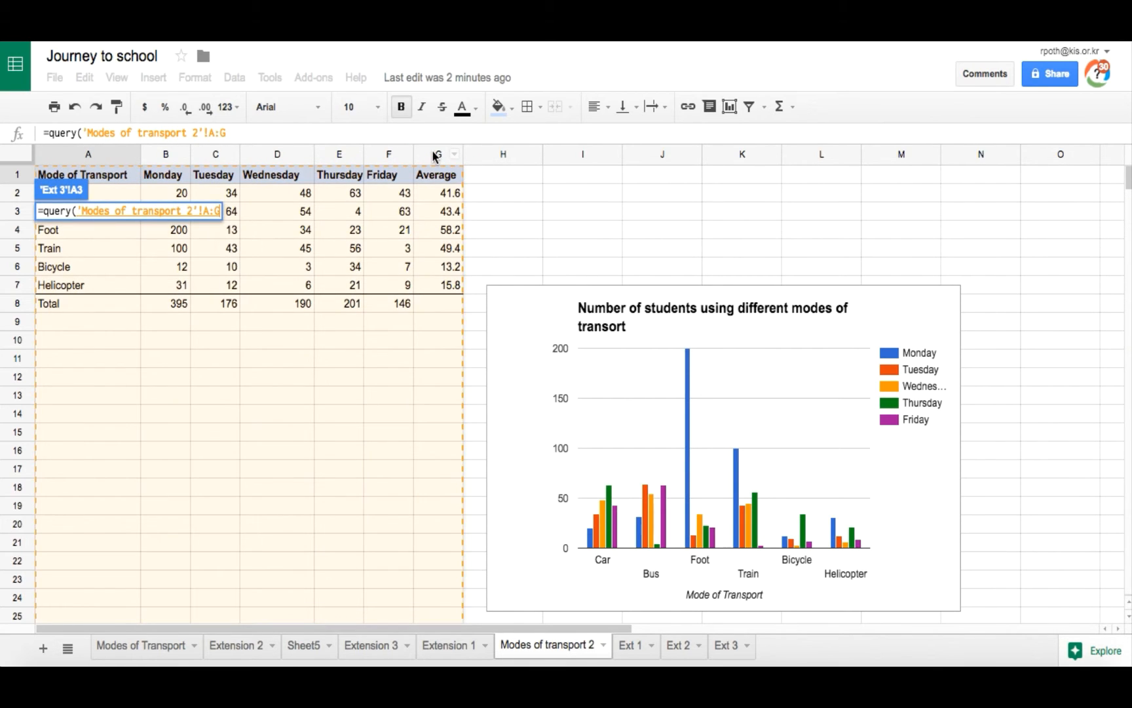
{"action": "type", "text": ","}
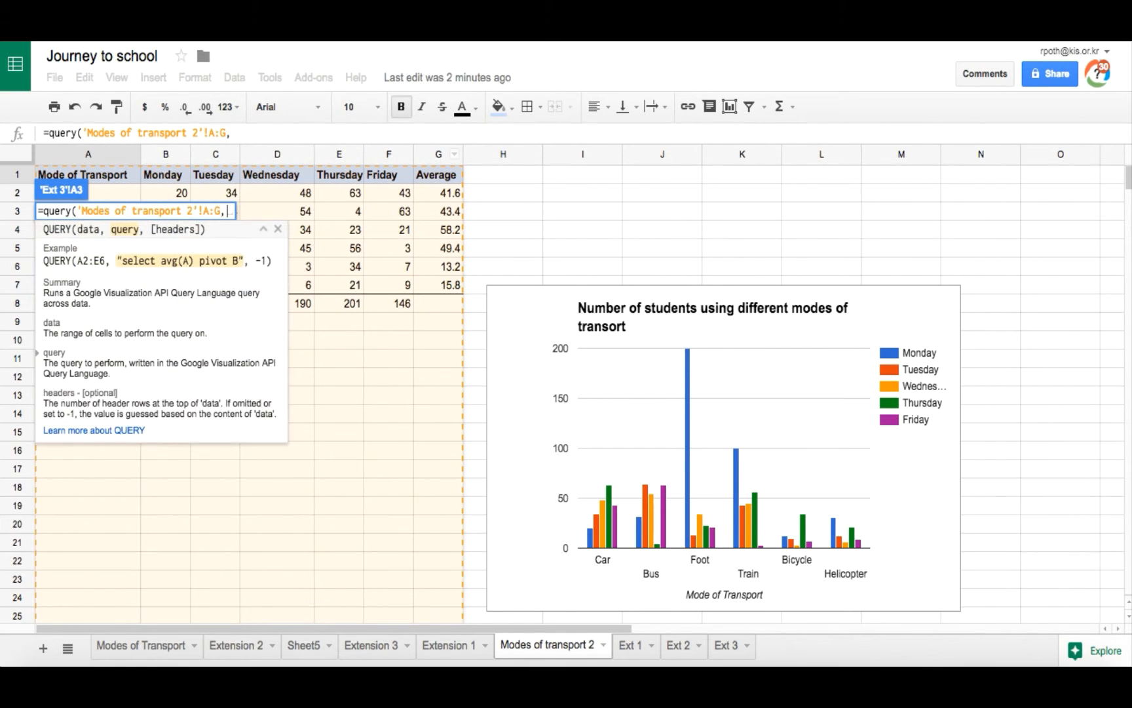
{"action": "type", "text": ")"}
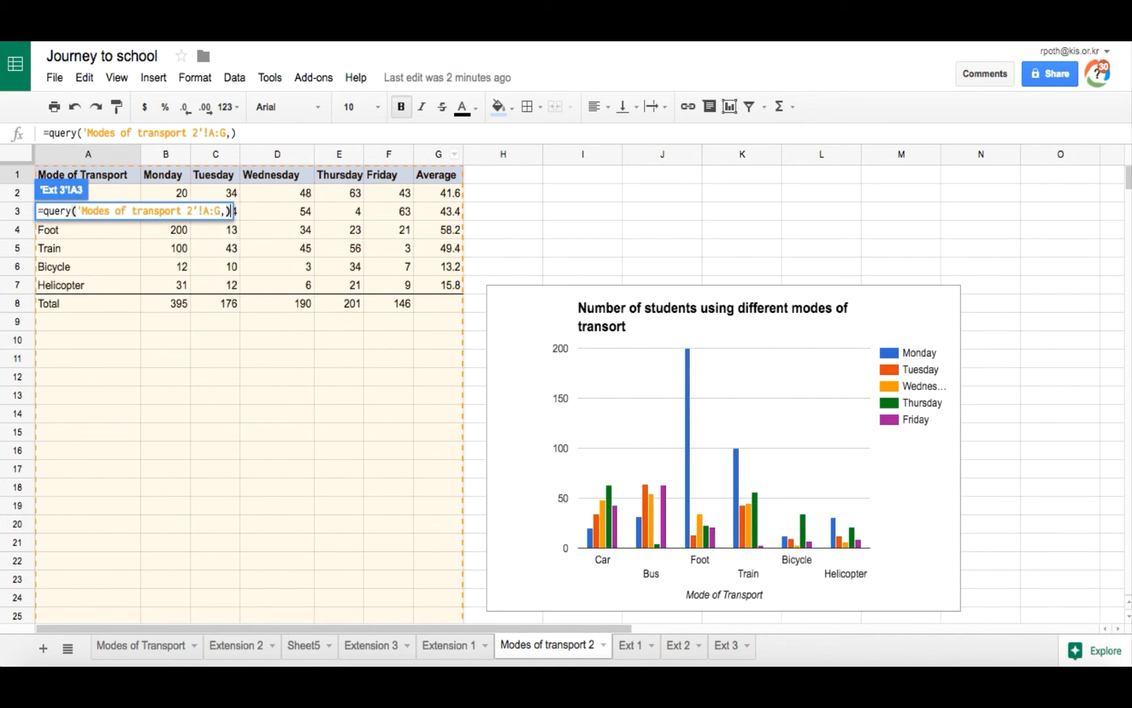
{"action": "key", "text": "Return"}
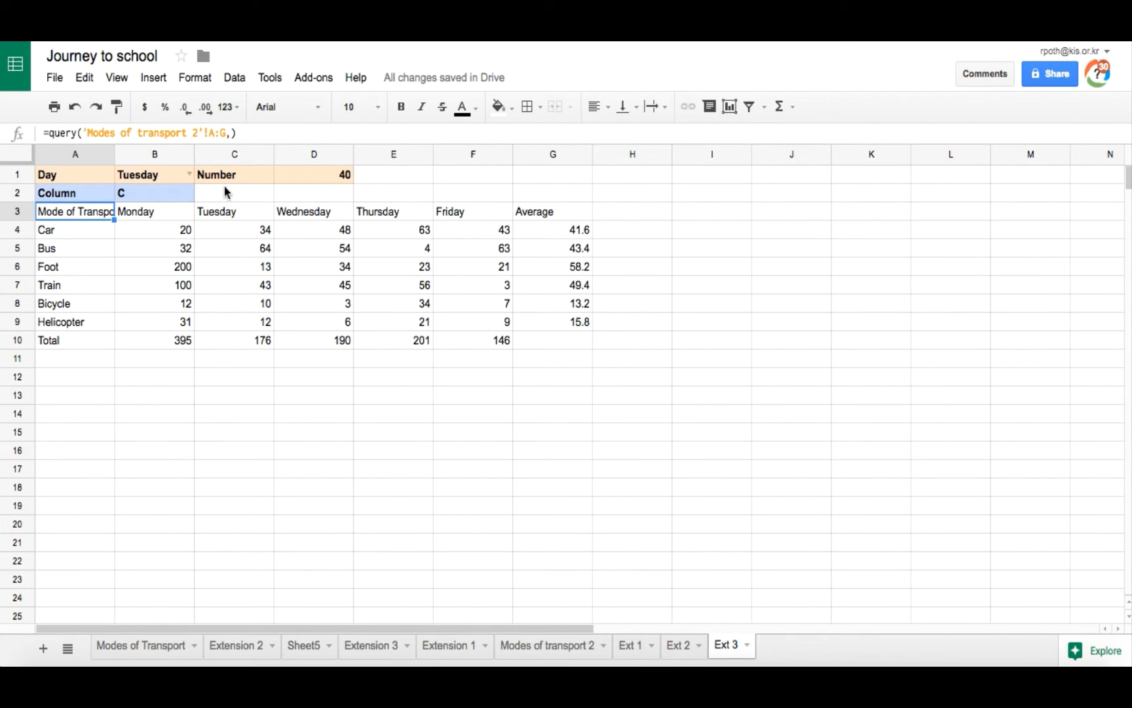
Step: Complete A3's QUERY with the query string "select A,"&B2&"" so it selects column A and the column named in B2
{"action": "left_click", "coordinate": [232, 133]}
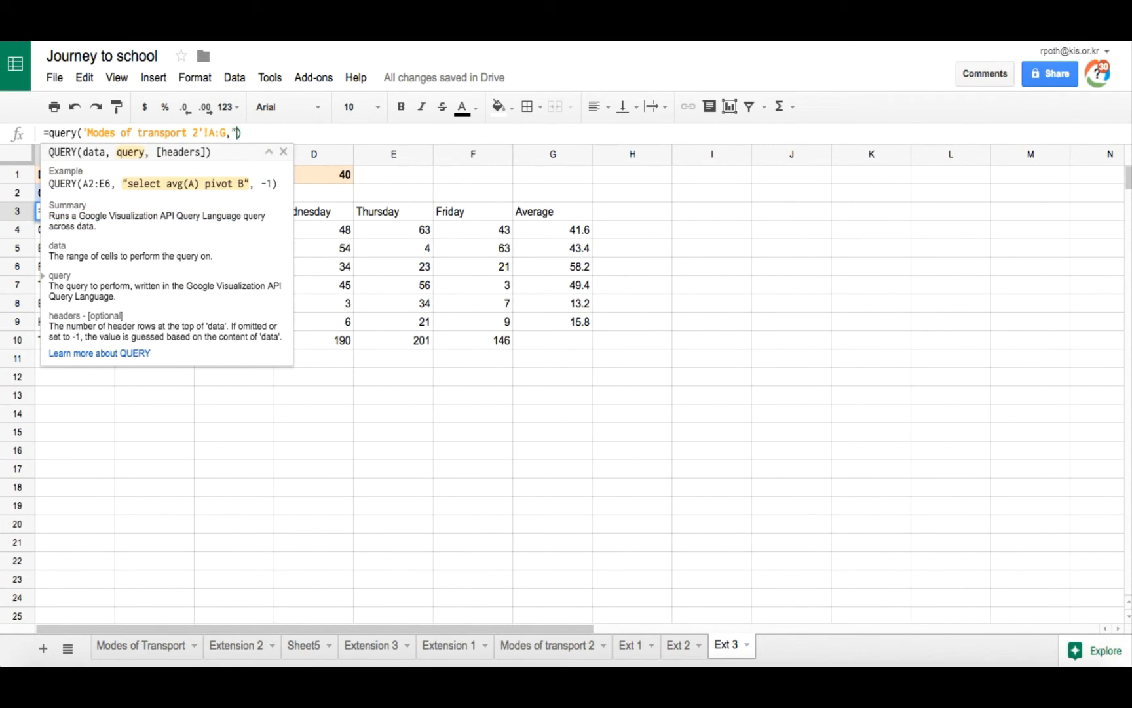
{"action": "type", "text": "\"select A"}
{"action": "left_click", "coordinate": [268, 152]}
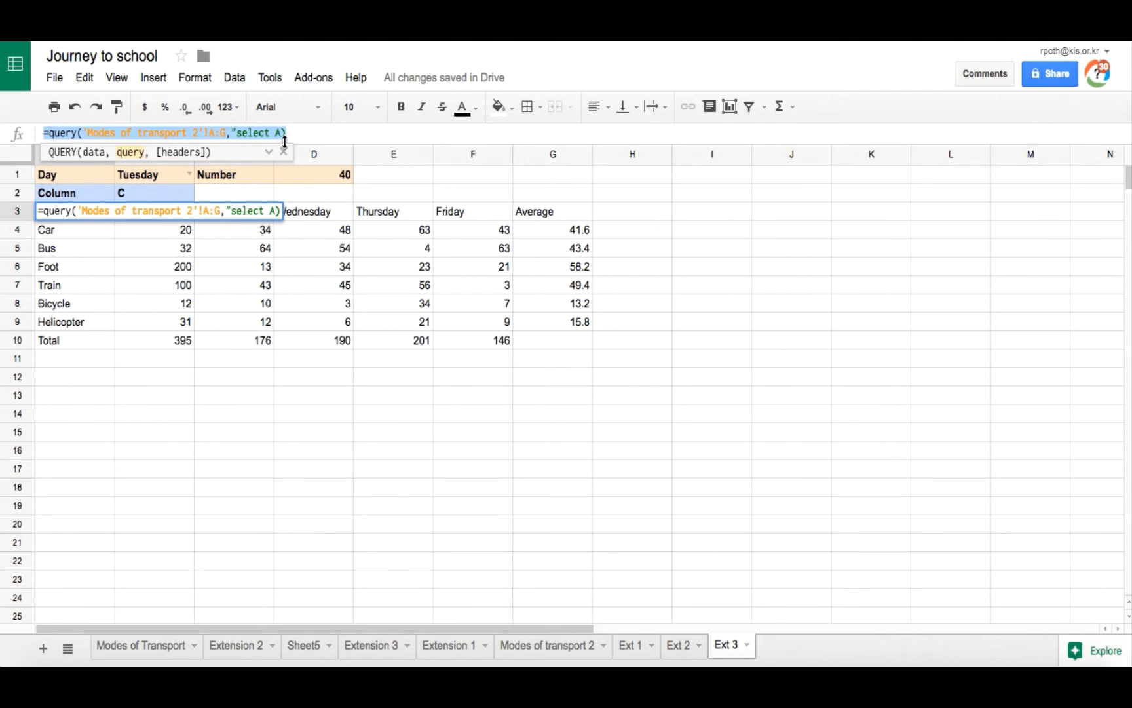
{"action": "left_click", "coordinate": [278, 133]}
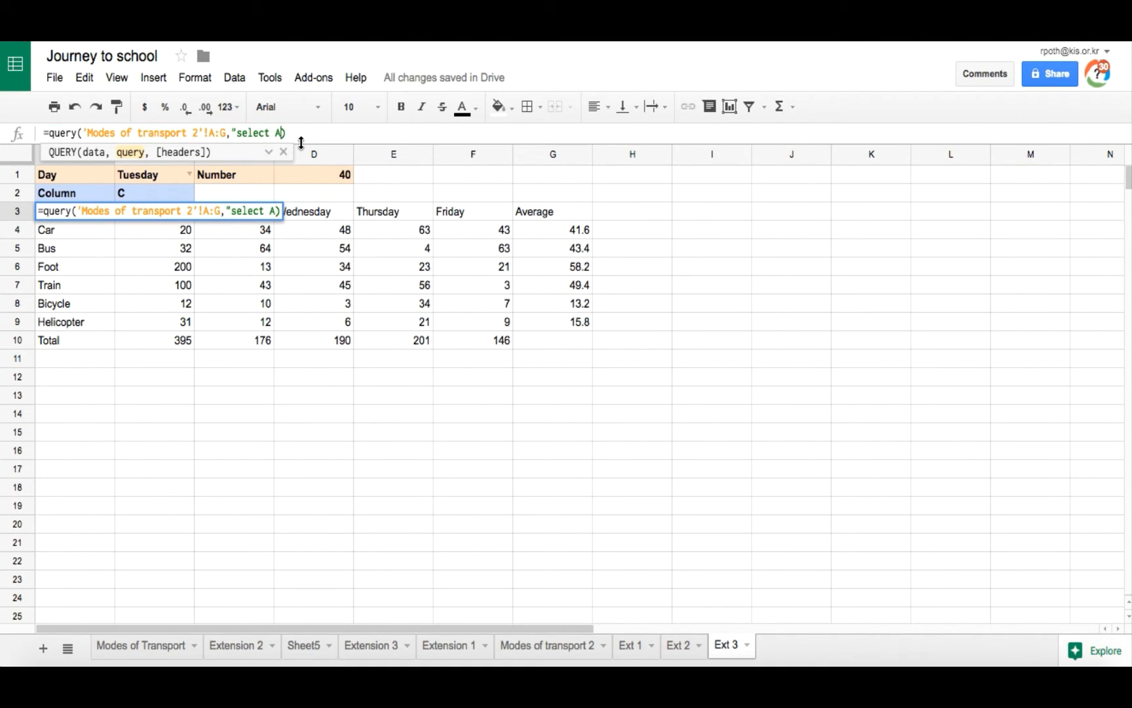
{"action": "type", "text": ","}
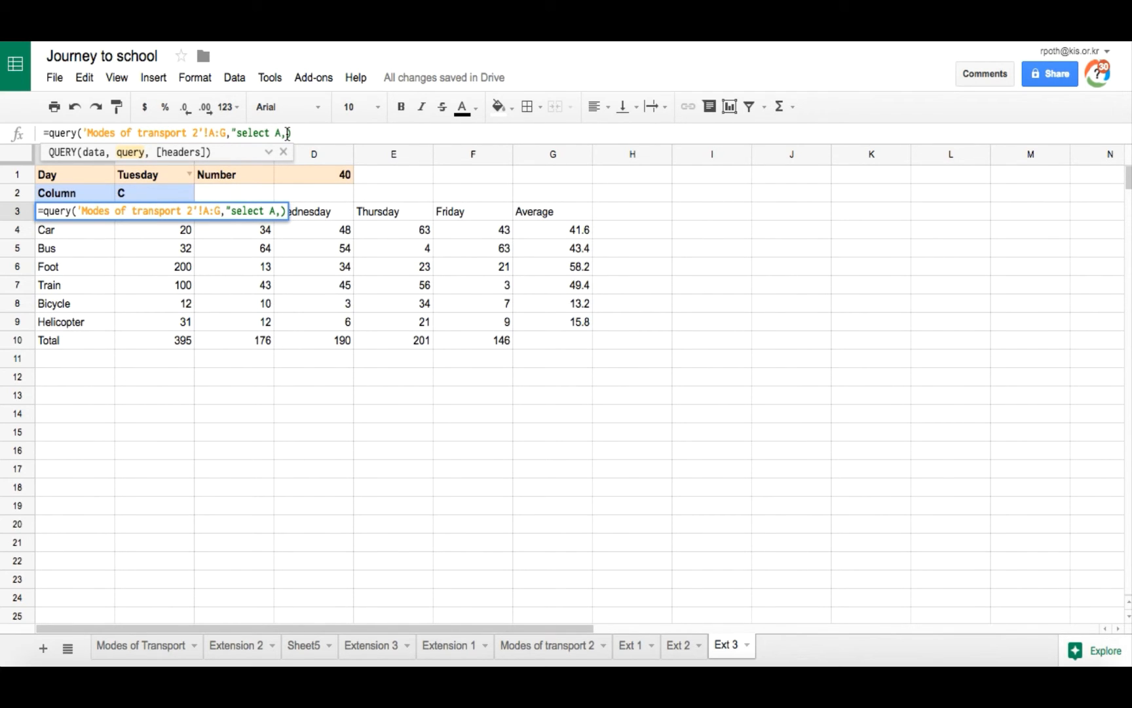
{"action": "type", "text": "\""}
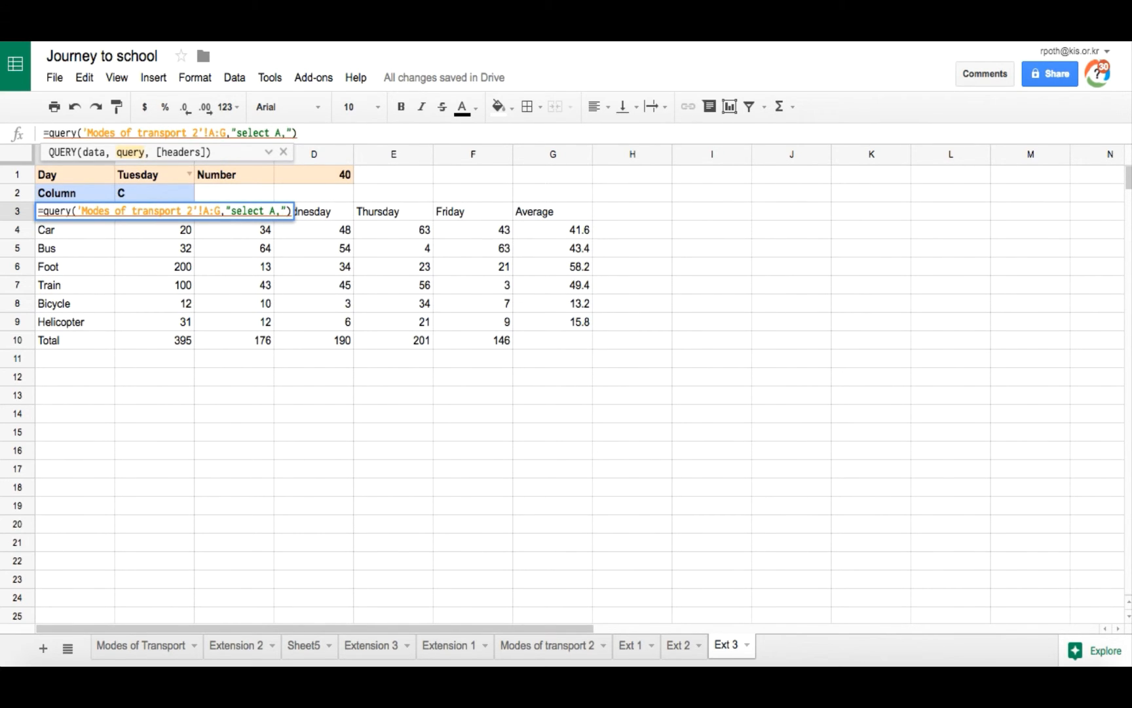
{"action": "type", "text": "&"}
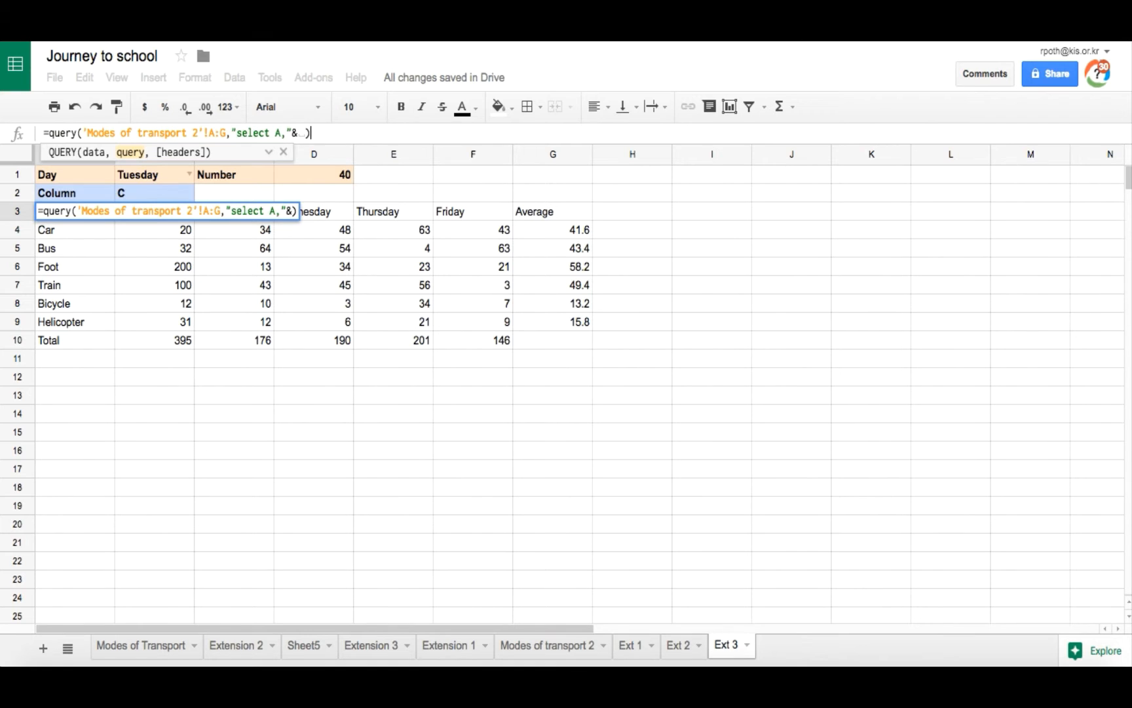
{"action": "type", "text": "B2&"}
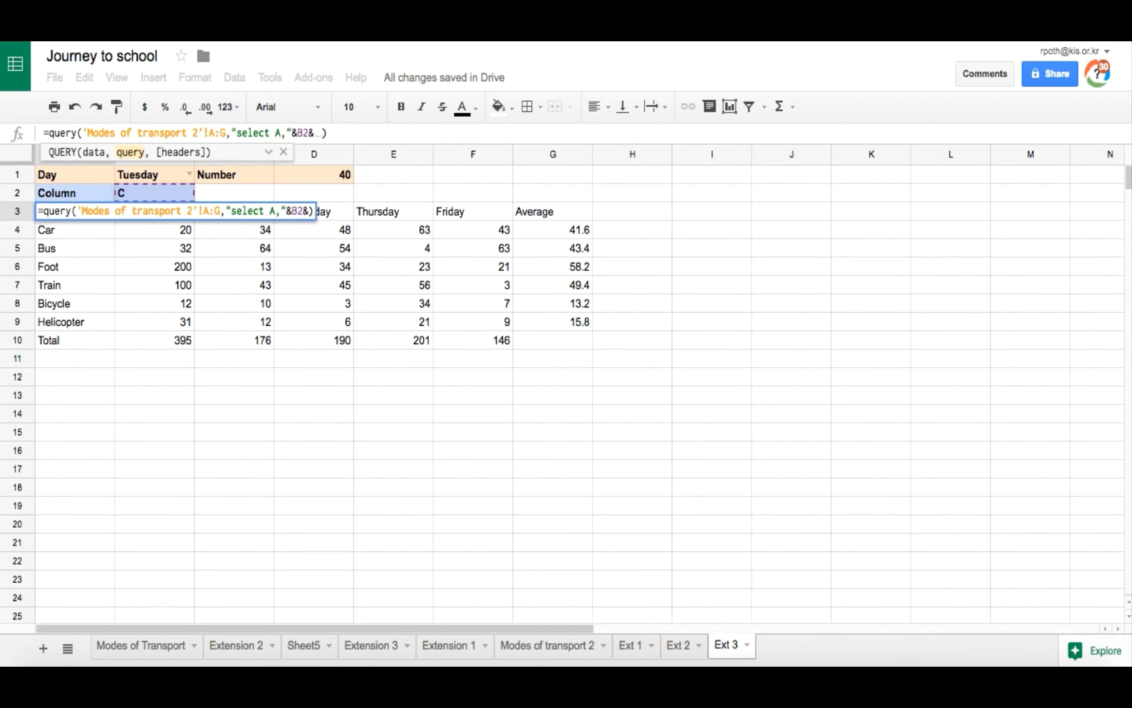
{"action": "type", "text": "\""}
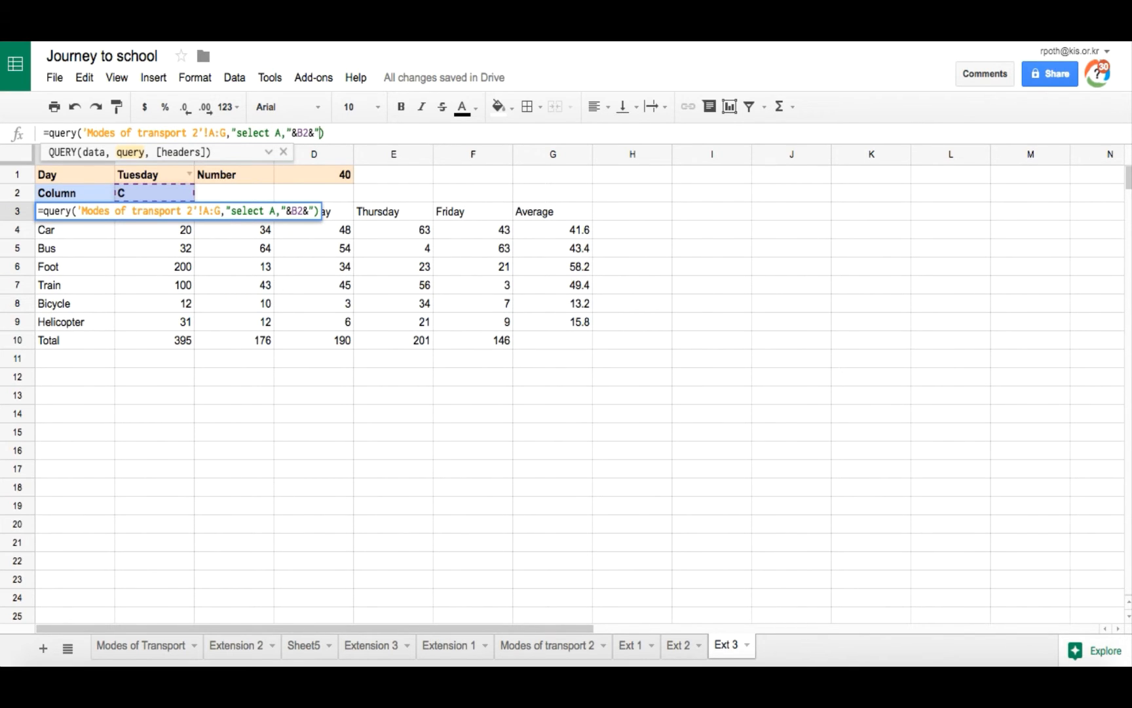
{"action": "type", "text": "\""}
{"action": "key", "text": "Return"}
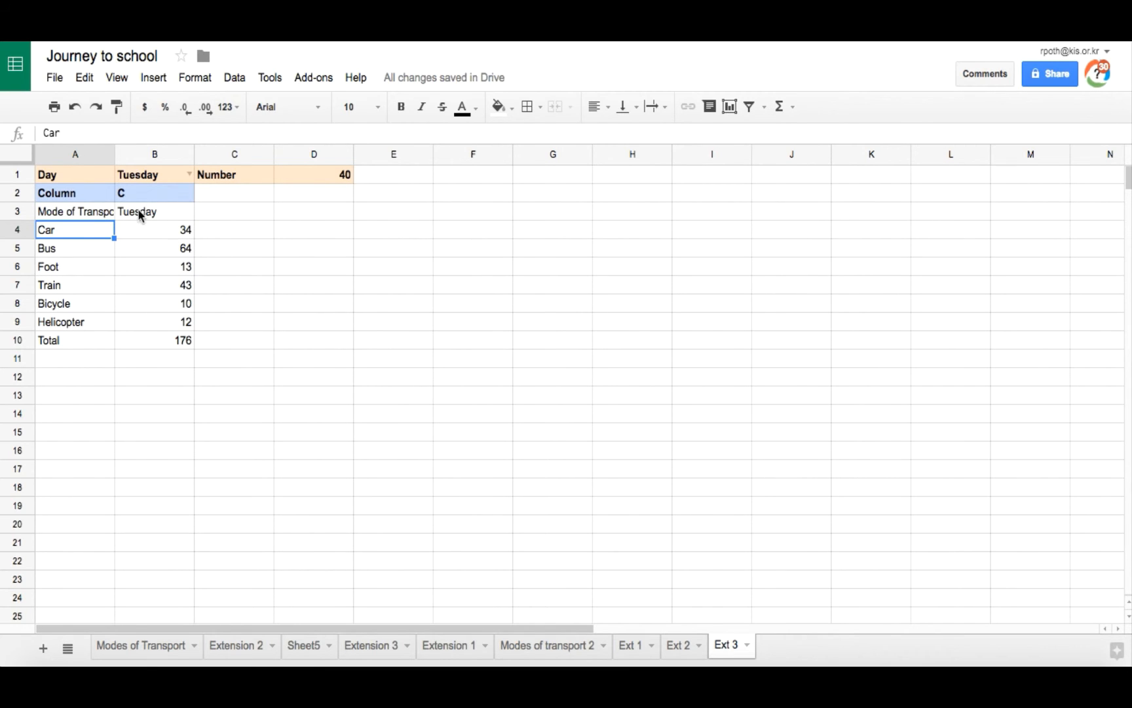
Step: Extend A3's query string with " where "&B2&">"&D1&"" to keep only rows whose day value exceeds the Number in D1
{"action": "left_click", "coordinate": [150, 191]}
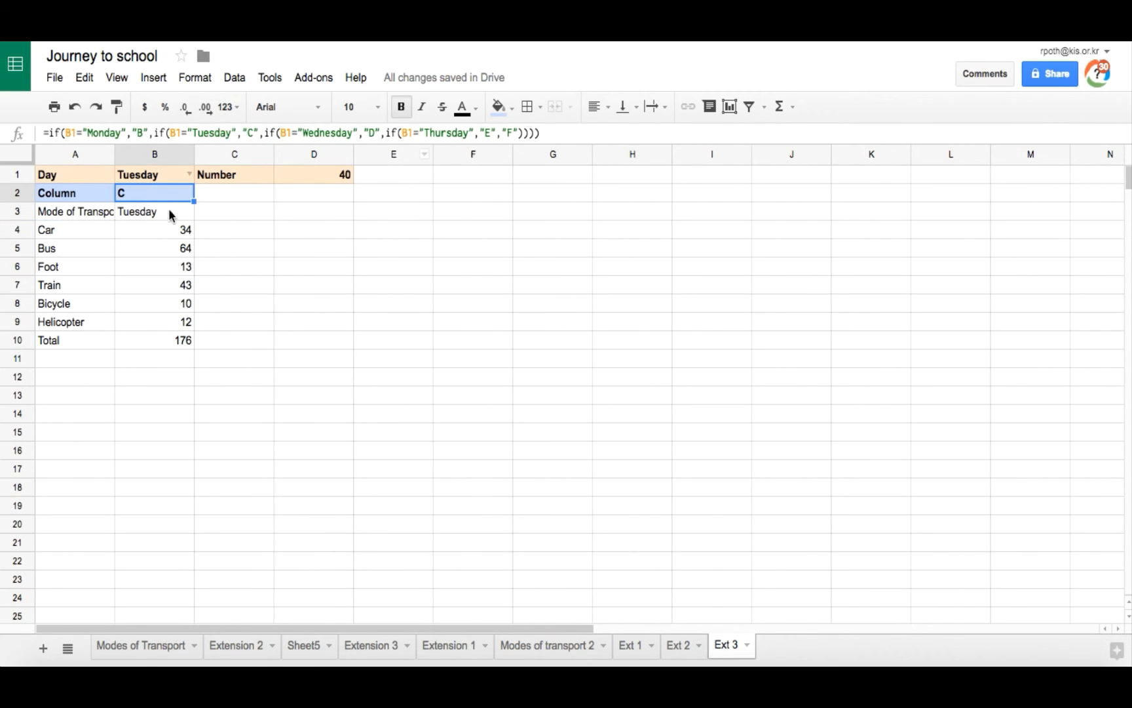
{"action": "left_click", "coordinate": [79, 212]}
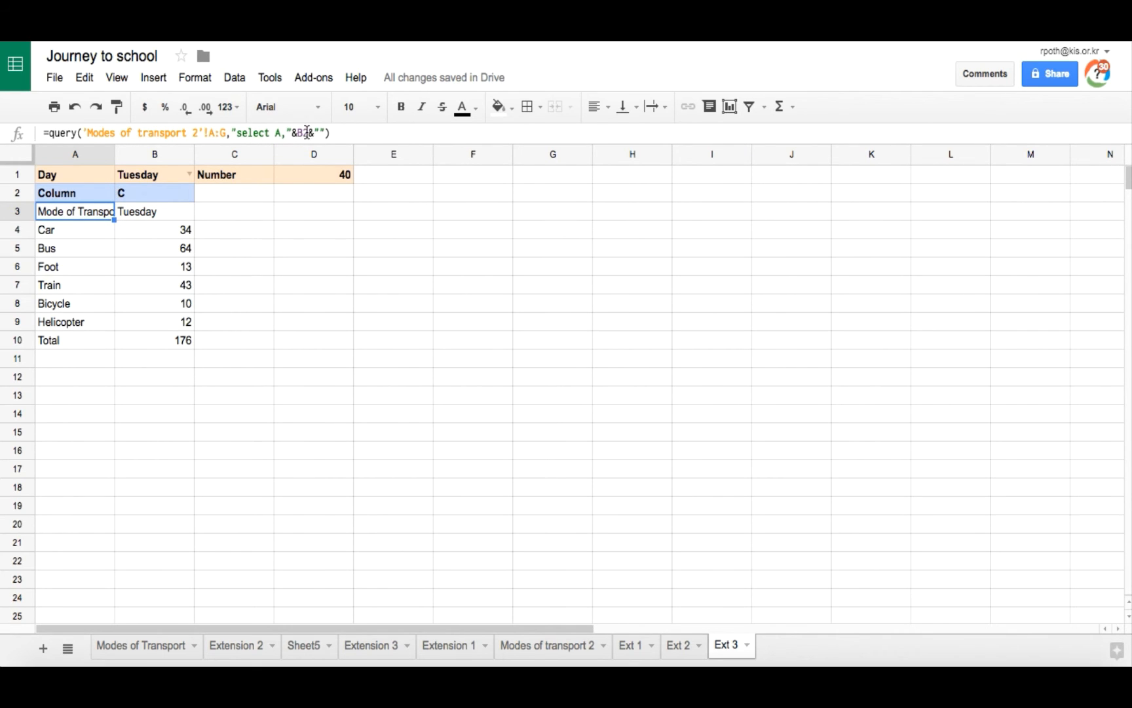
{"action": "left_click", "coordinate": [151, 193]}
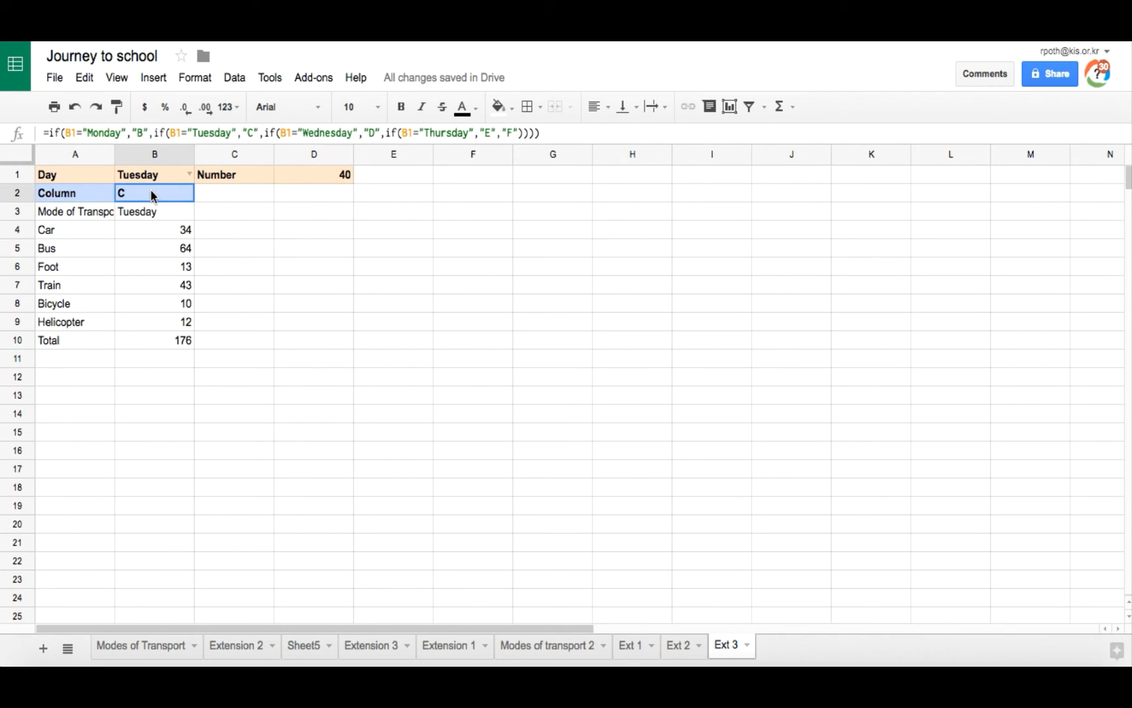
{"action": "left_click", "coordinate": [72, 212]}
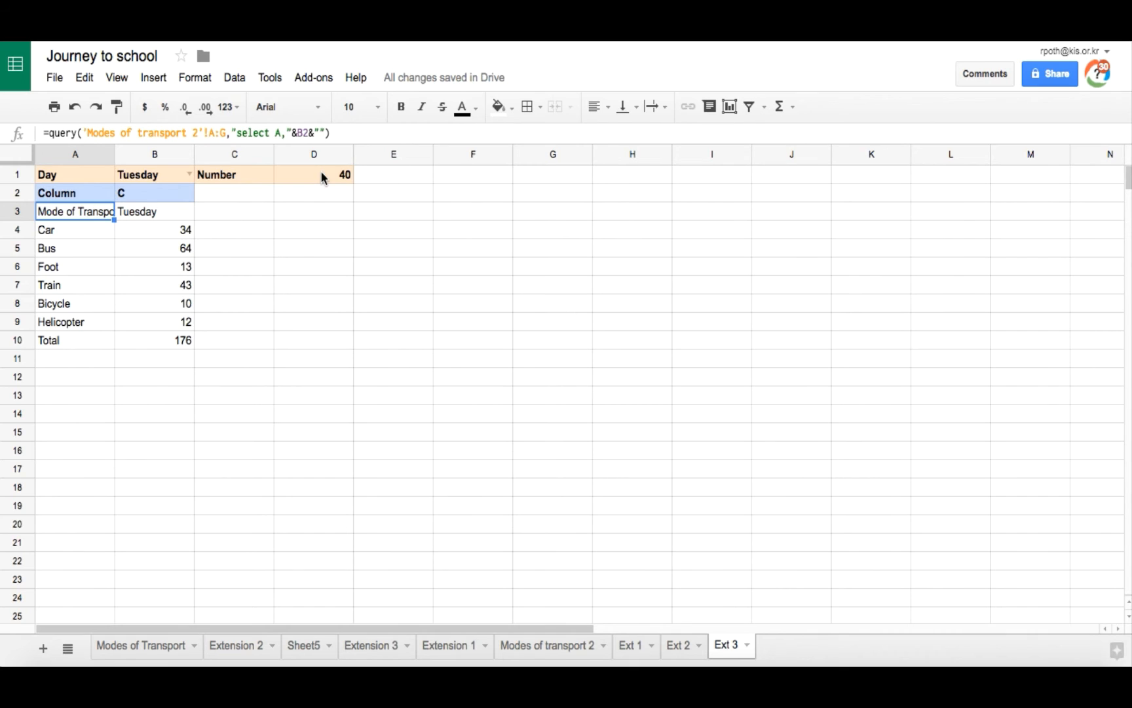
{"action": "left_click", "coordinate": [327, 133]}
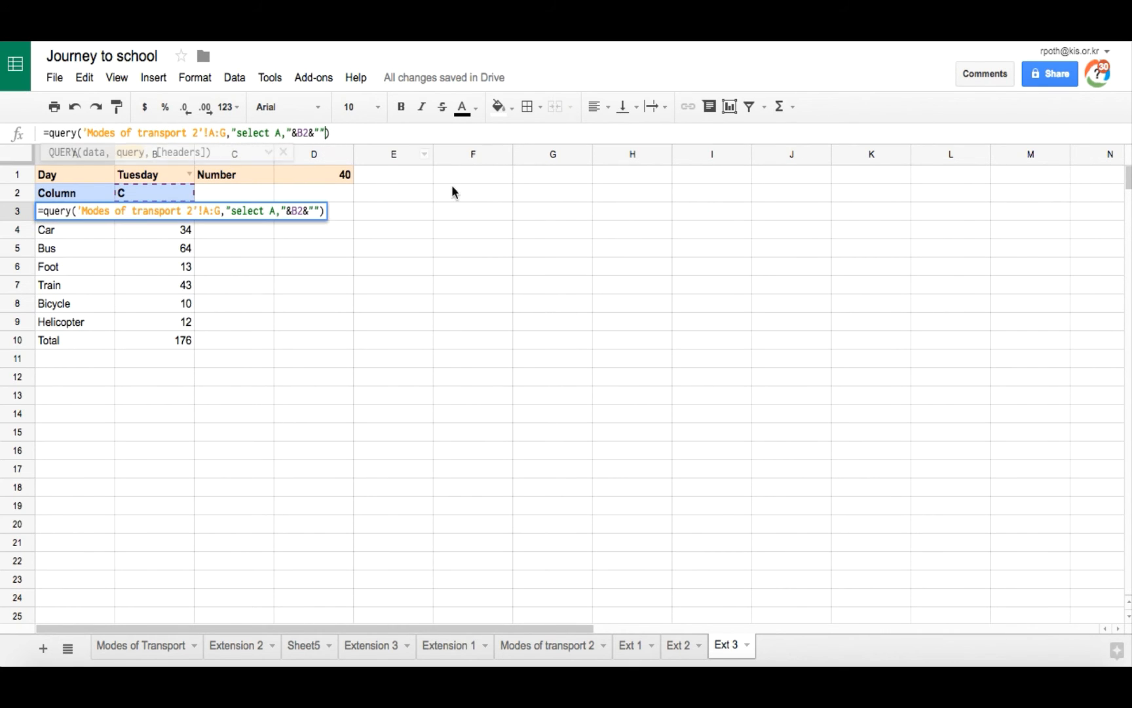
{"action": "type", "text": "wh"}
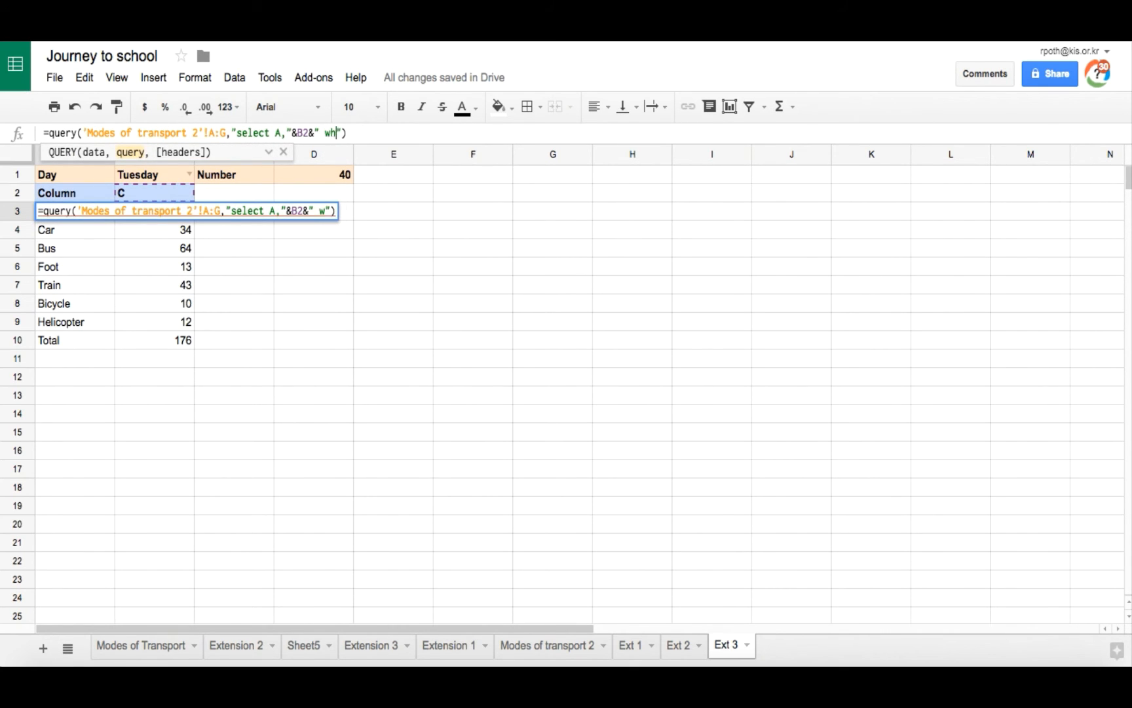
{"action": "type", "text": "ere \""}
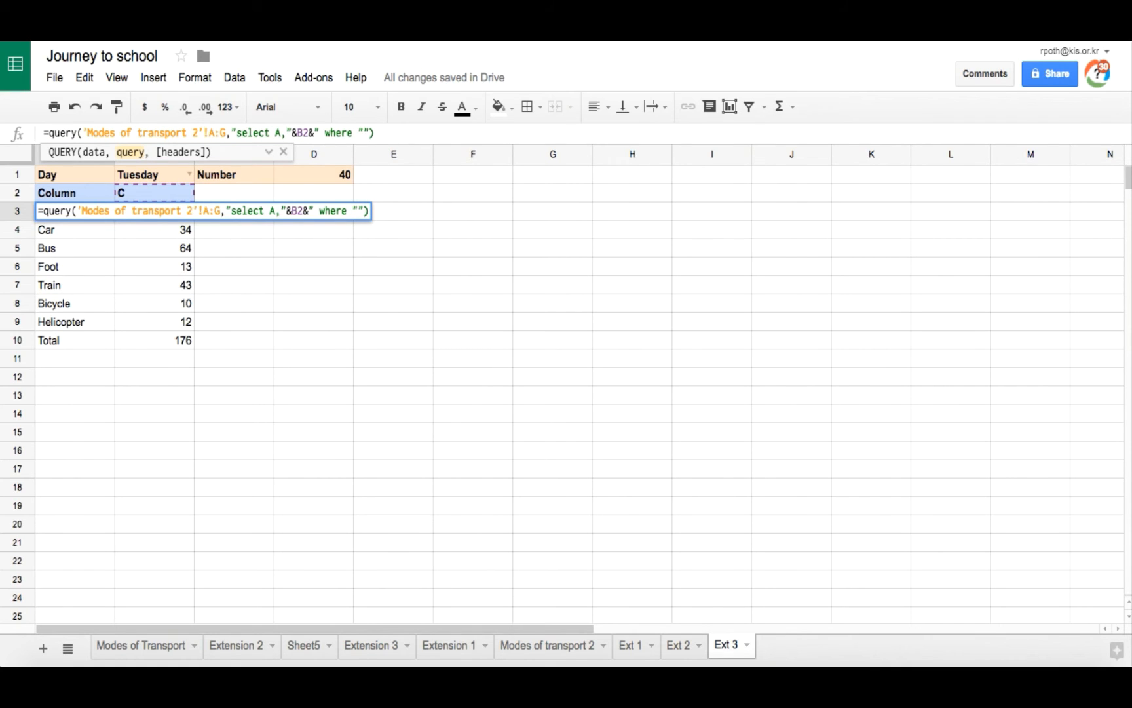
{"action": "type", "text": "&B2"}
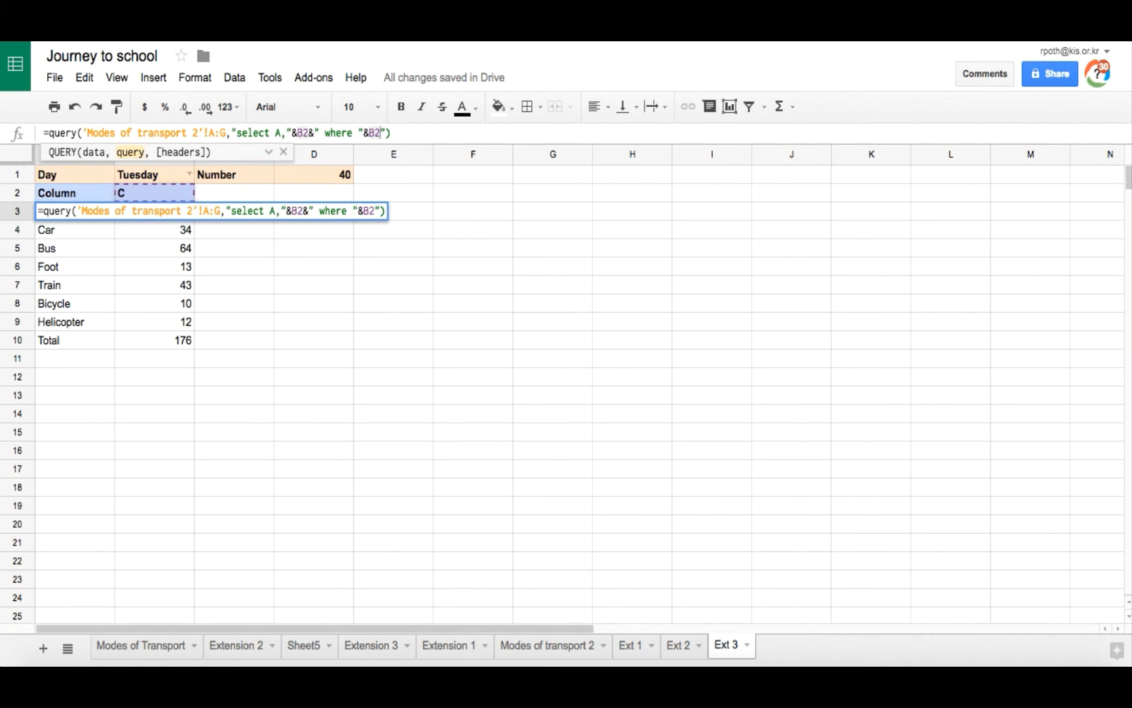
{"action": "type", "text": "&\">"}
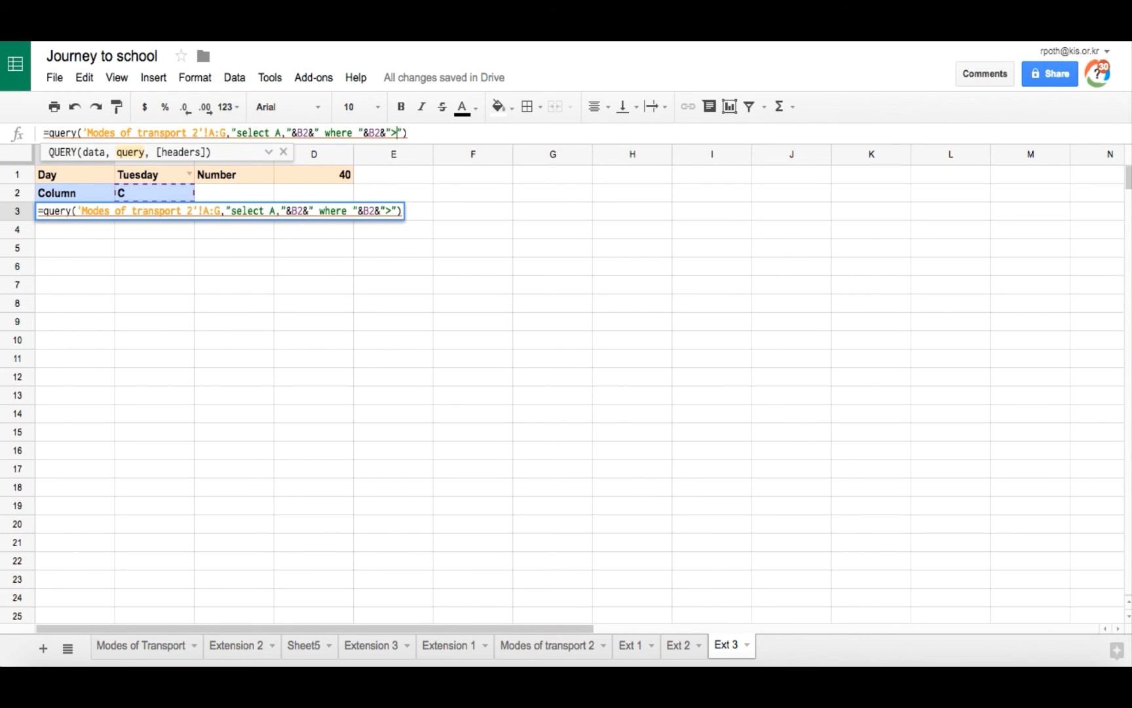
{"action": "type", "text": "\""}
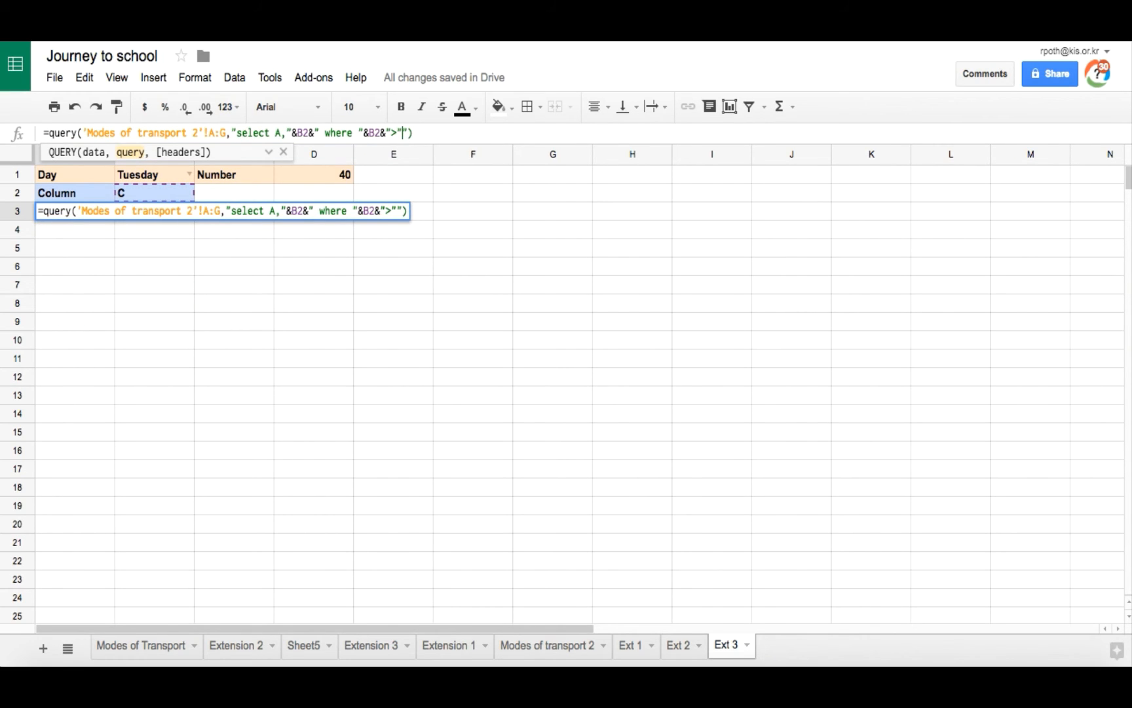
{"action": "type", "text": "&D1"}
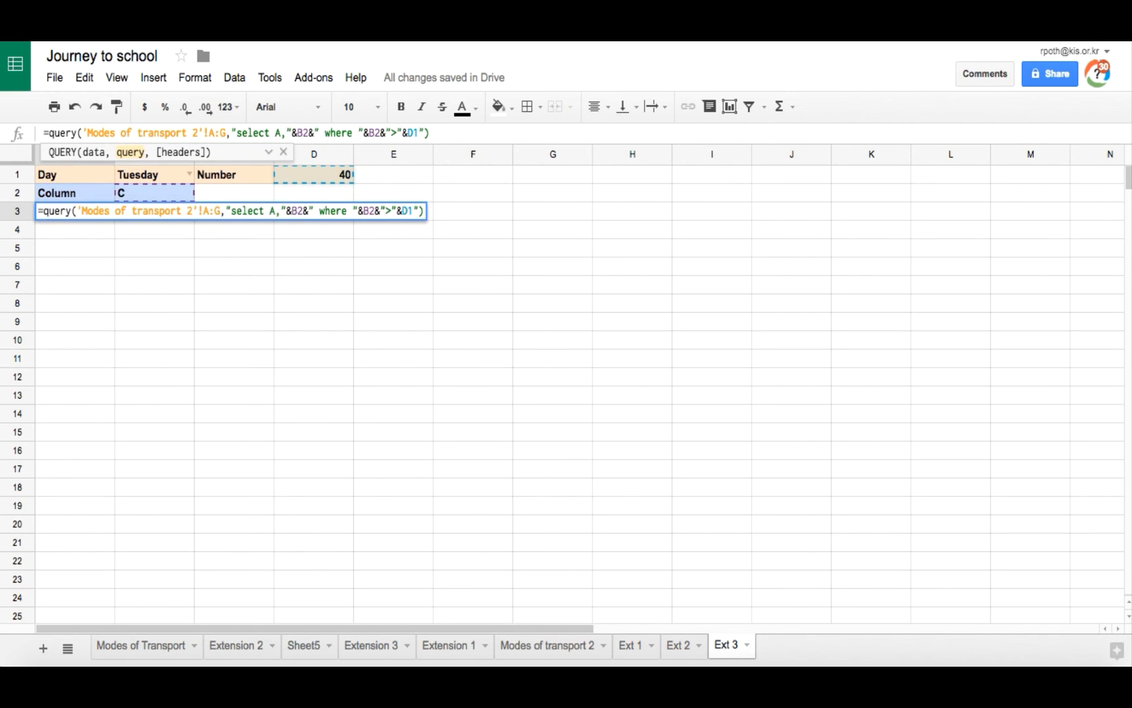
{"action": "type", "text": "&\""}
{"action": "key", "text": "Return"}
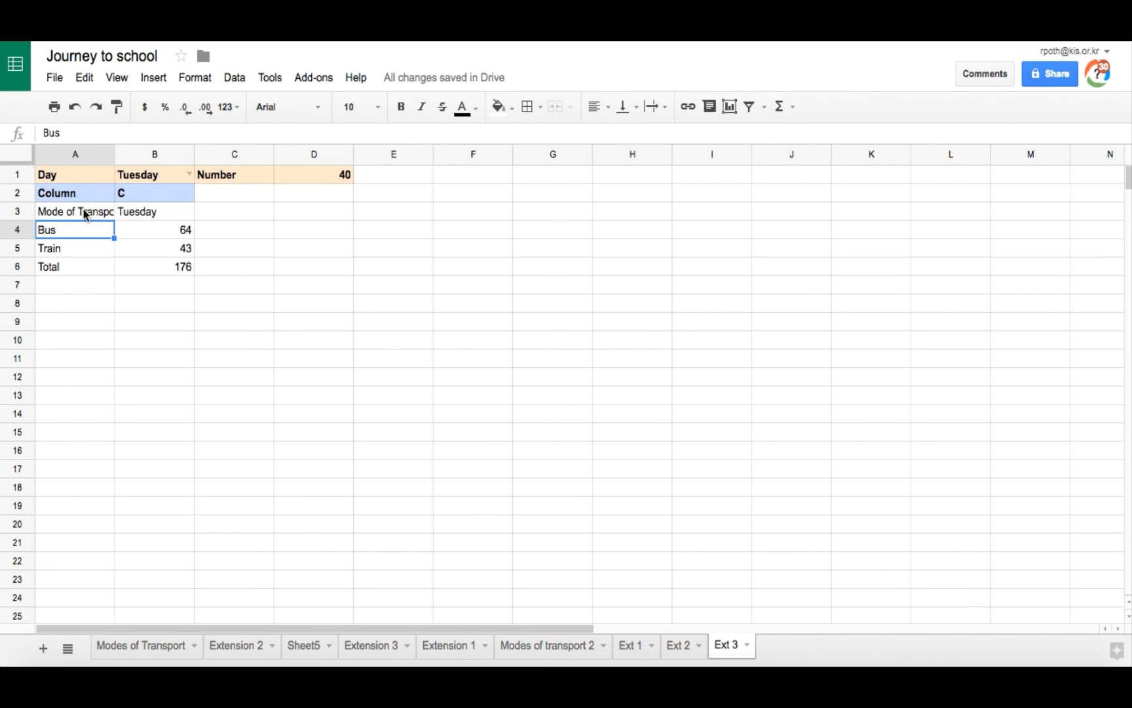
Step: Widen column A so the Mode of Transport header fits
{"action": "left_click_drag", "start_coordinate": [115, 149], "coordinate": [136, 149]}
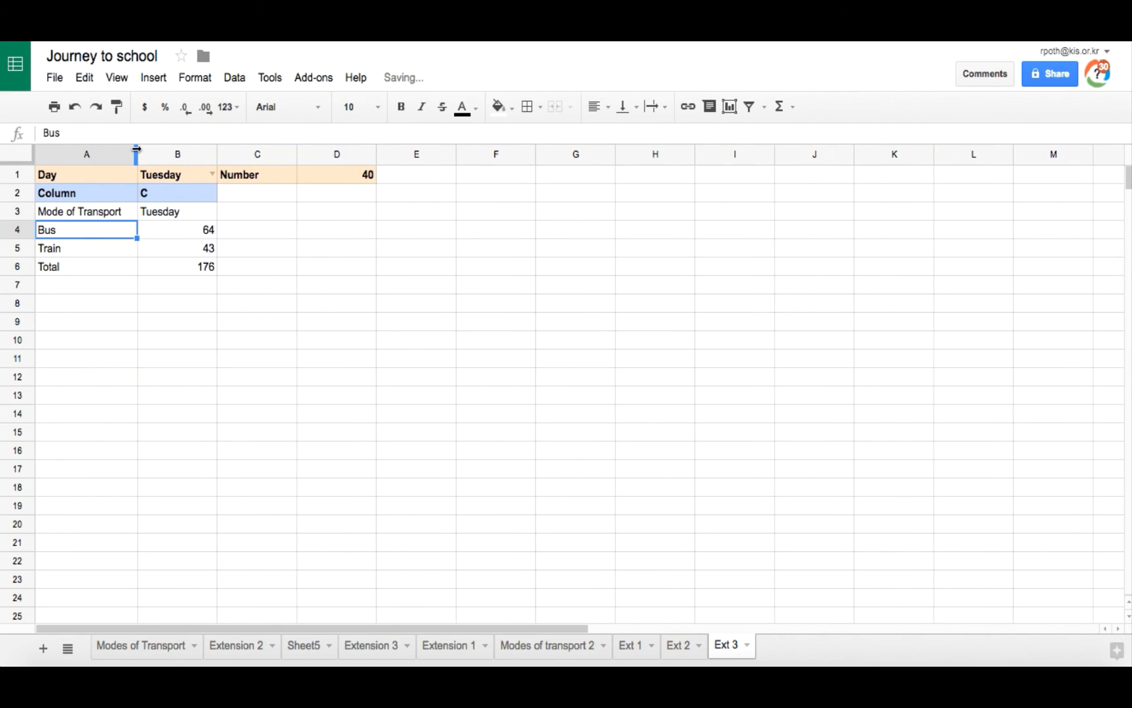
{"action": "left_click_drag", "start_coordinate": [81, 212], "coordinate": [167, 215]}
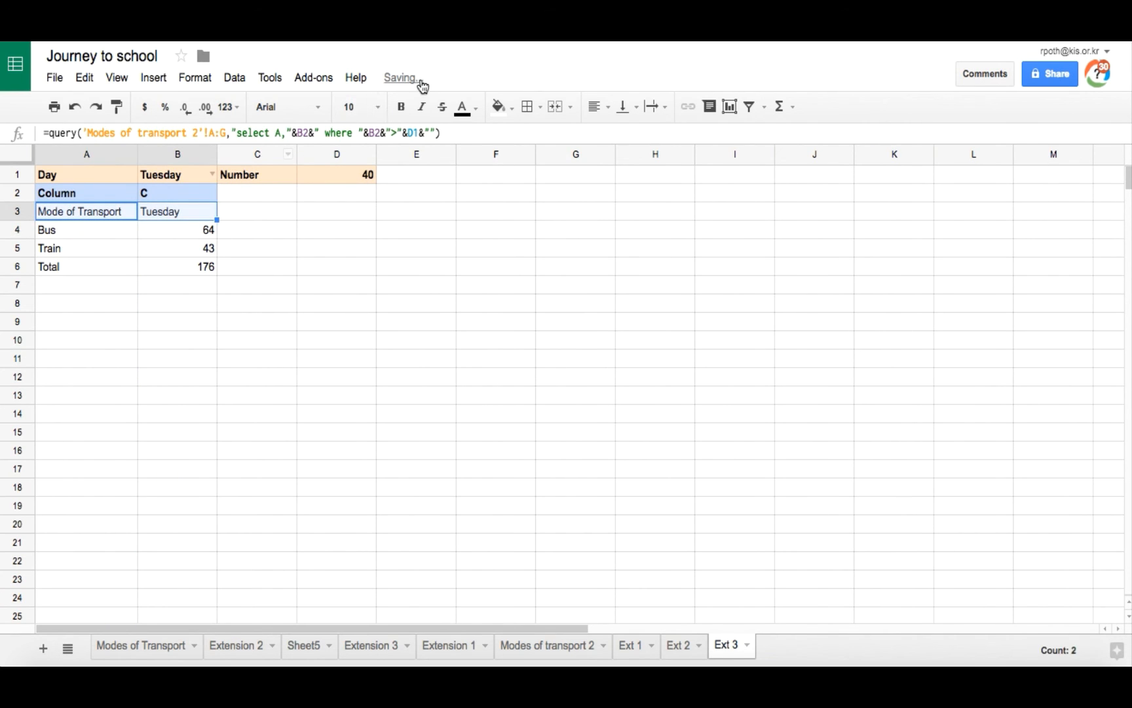
{"action": "left_click", "coordinate": [152, 252]}
Step: Set the Number threshold in D1 to 30 and choose Wednesday from B1's day dropdown
{"action": "left_click", "coordinate": [344, 174]}
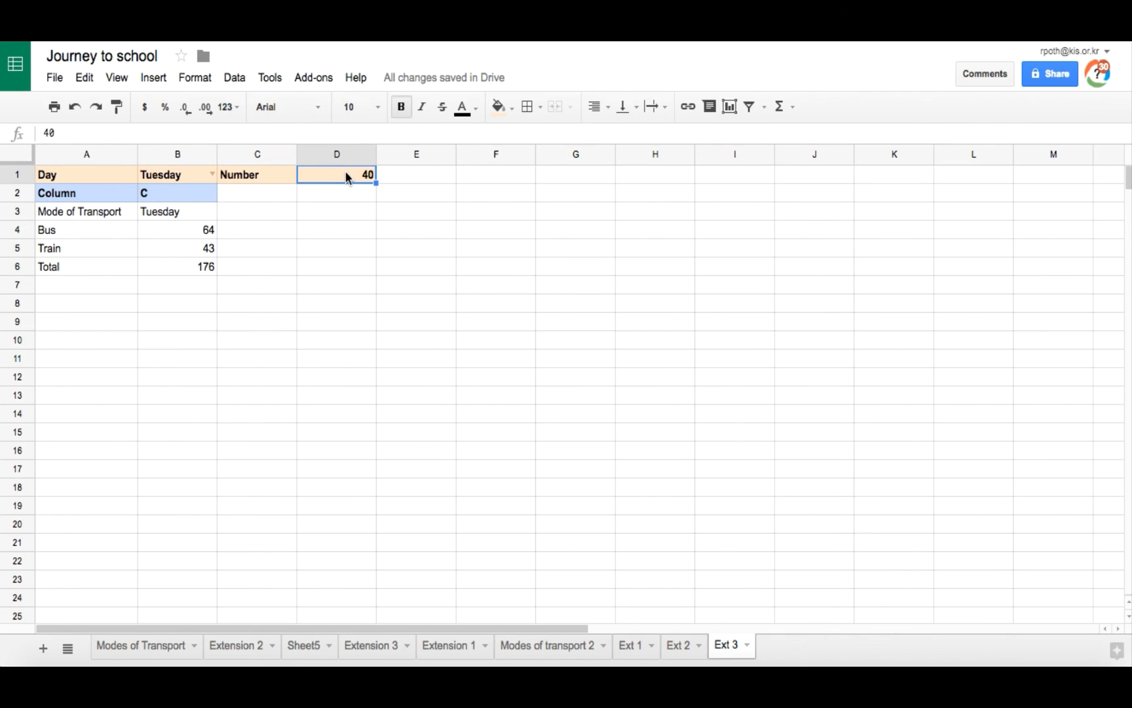
{"action": "type", "text": "30"}
{"action": "key", "text": "Return"}
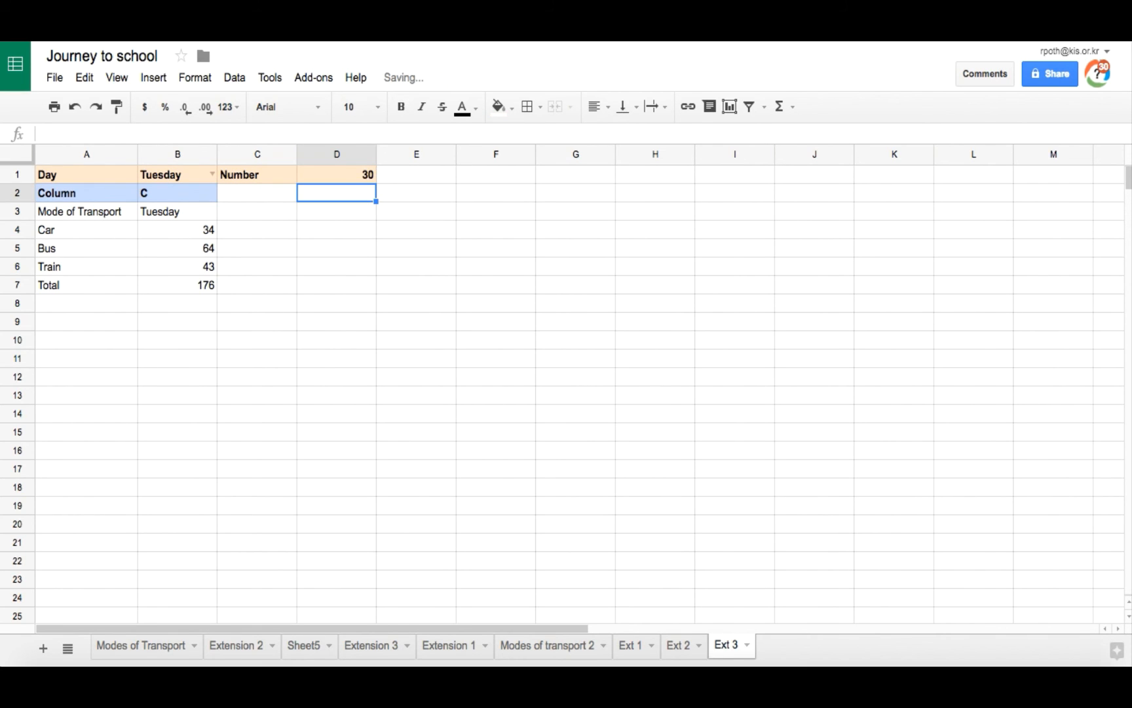
{"action": "left_click", "coordinate": [202, 174]}
{"action": "left_click", "coordinate": [211, 174]}
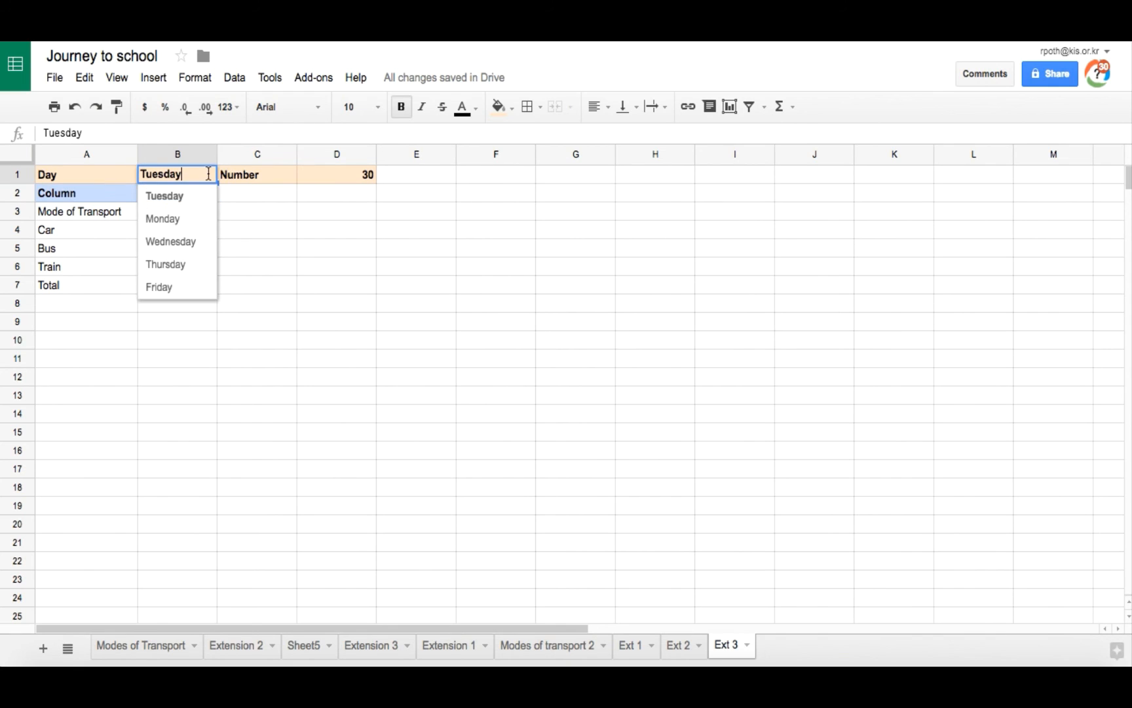
{"action": "left_click", "coordinate": [189, 242]}
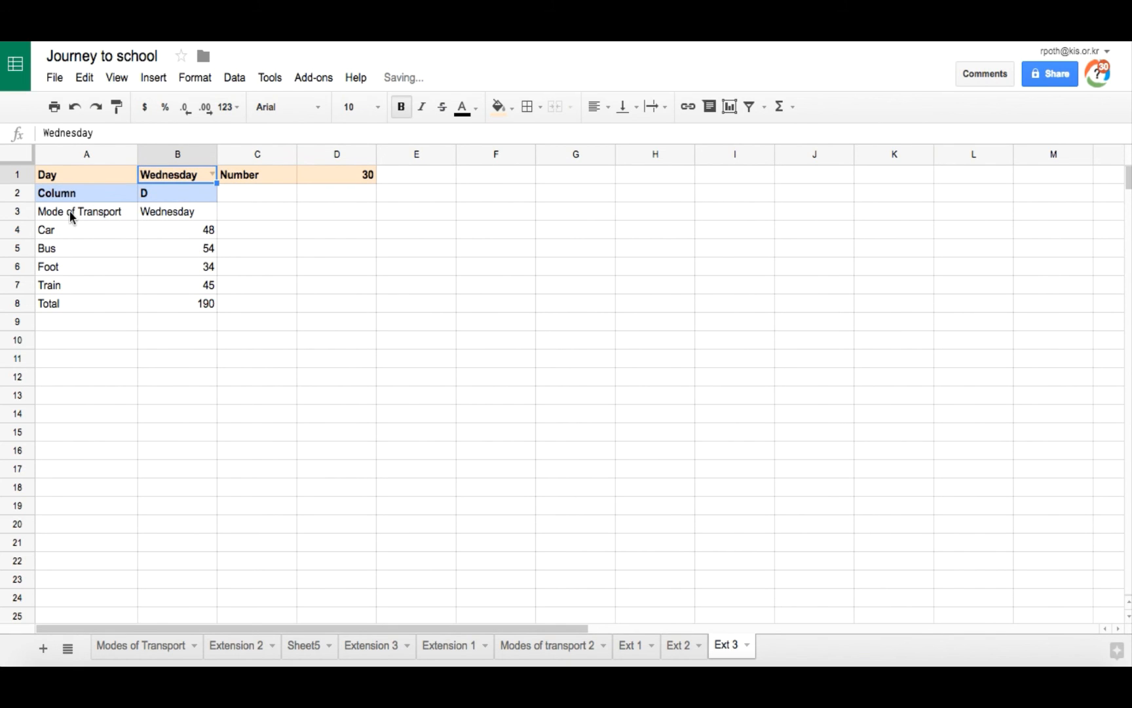
Step: Give the header cells A3 and B3 a light orange fill and bold text
{"action": "left_click_drag", "start_coordinate": [73, 213], "coordinate": [165, 214]}
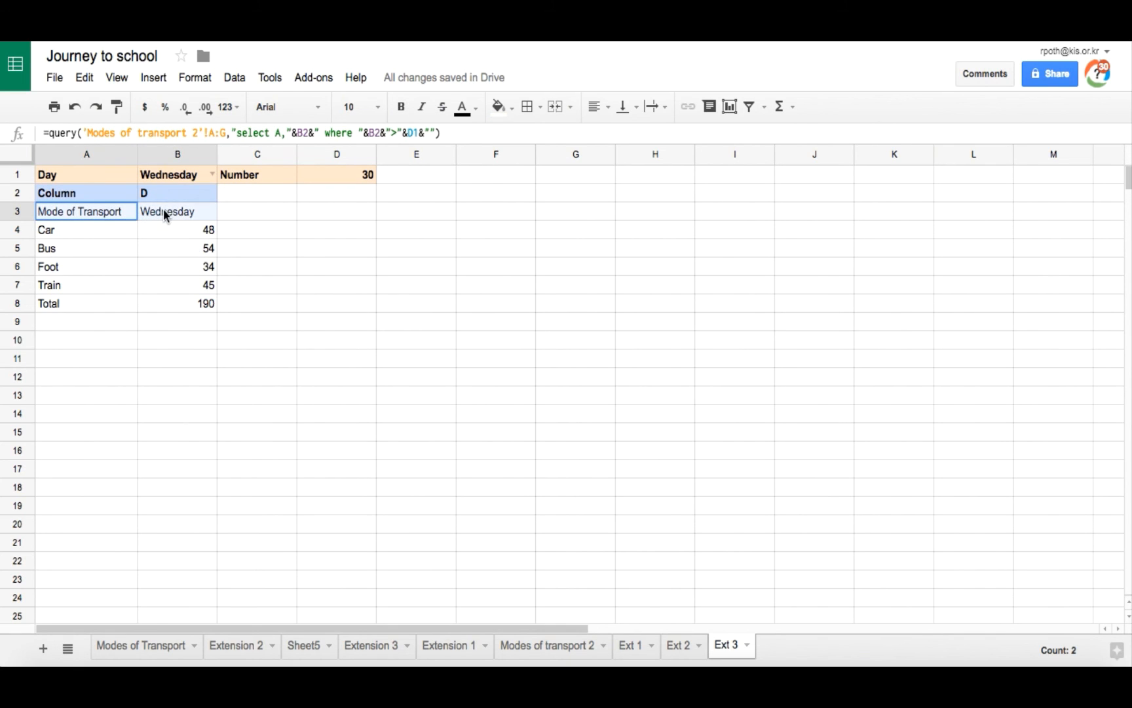
{"action": "left_click", "coordinate": [510, 107]}
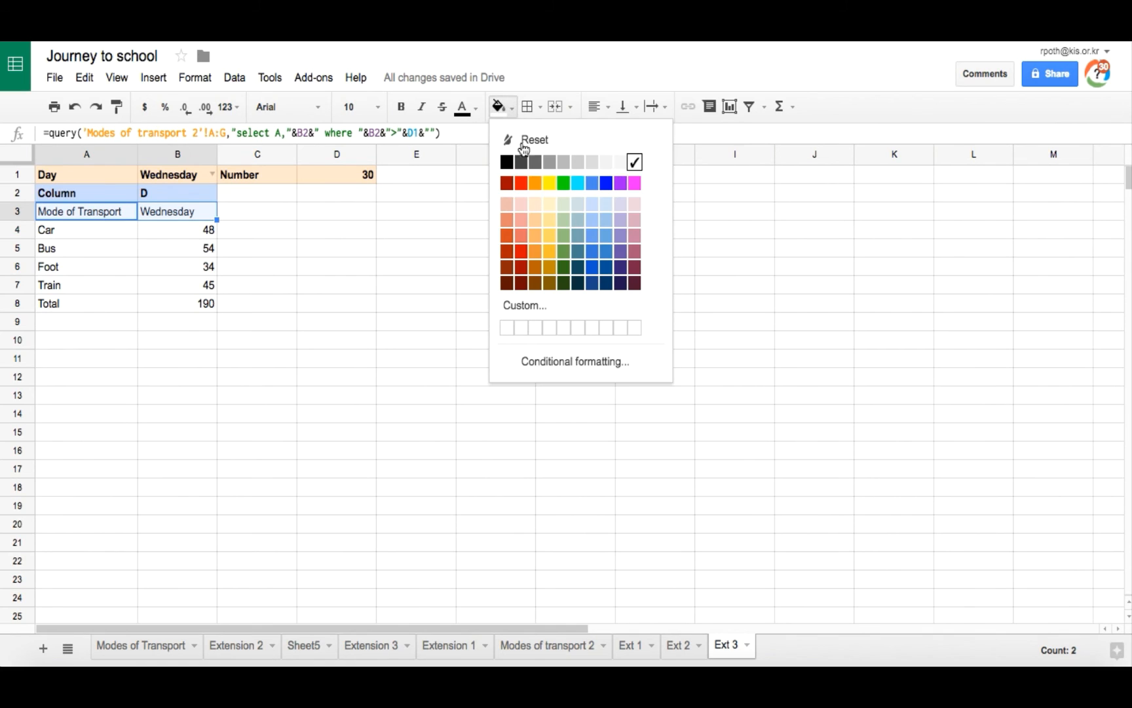
{"action": "left_click", "coordinate": [505, 207]}
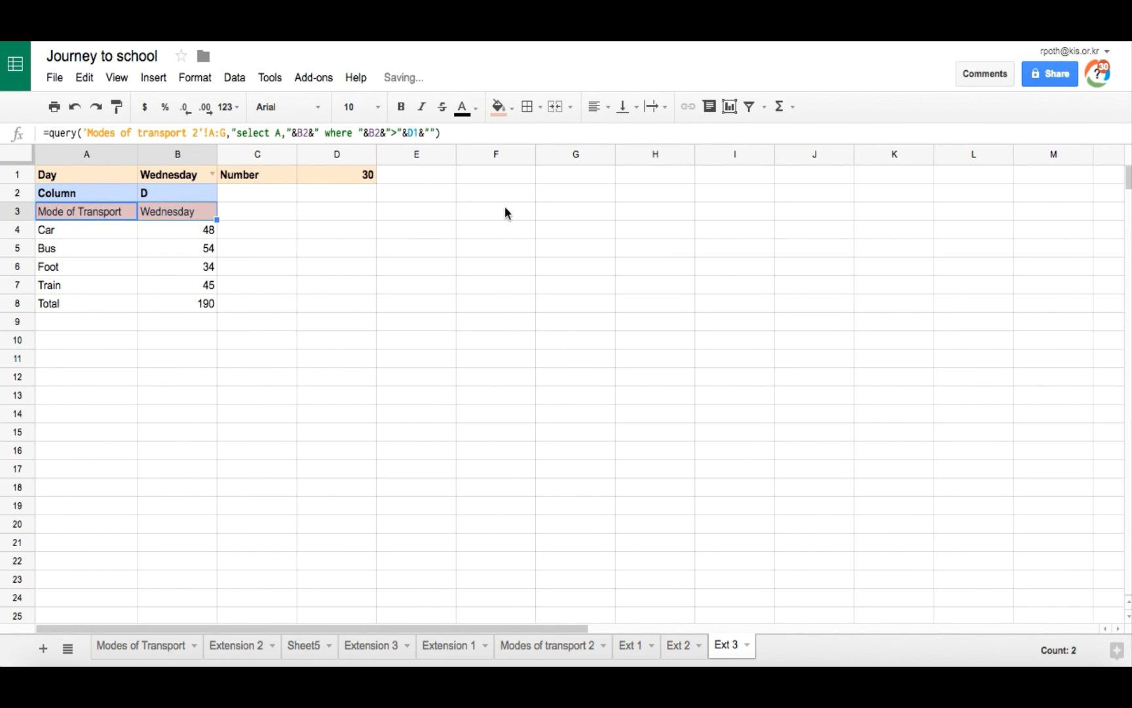
{"action": "left_click", "coordinate": [400, 107]}
{"action": "left_click", "coordinate": [381, 311]}
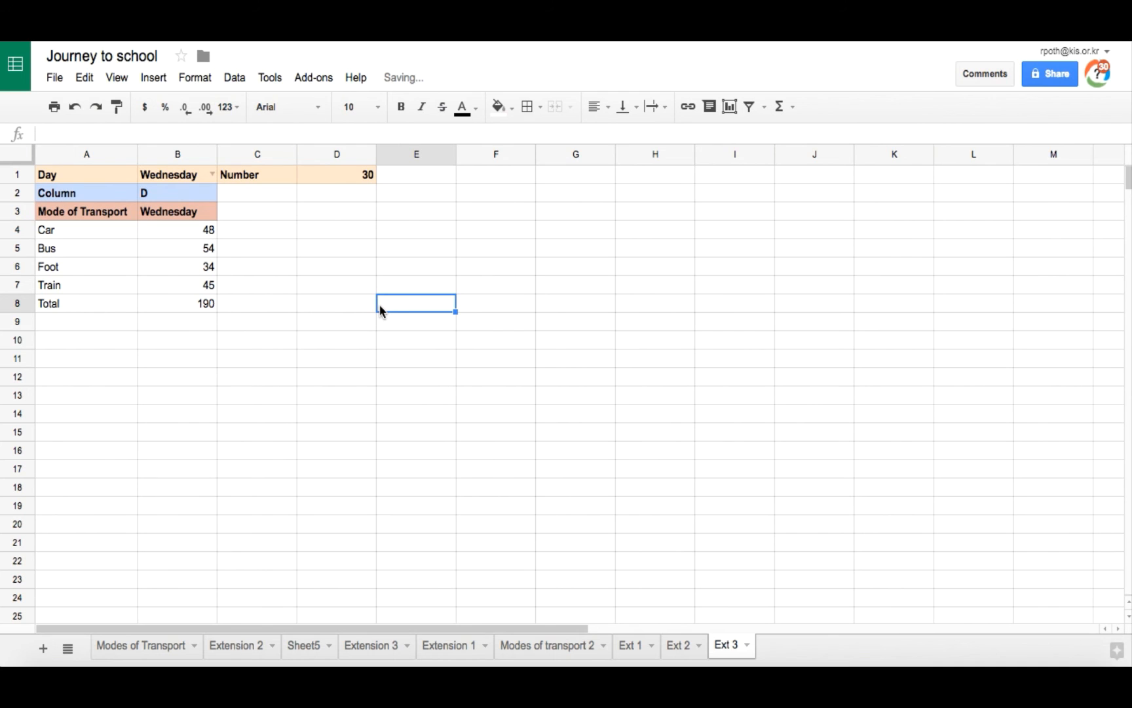